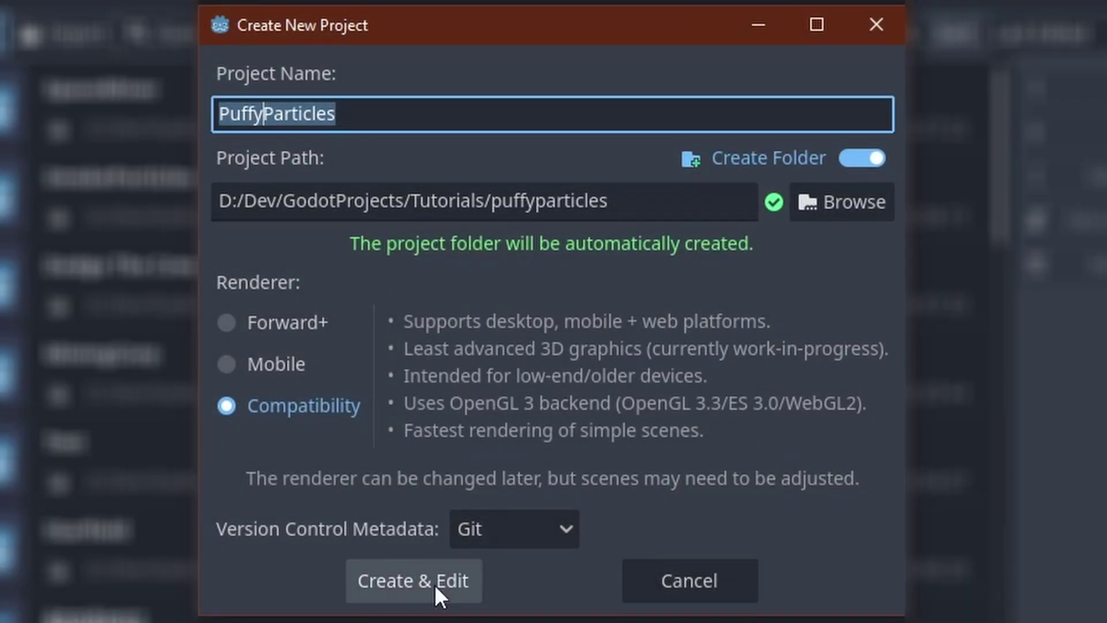
- Create the PuffyParticles project with the Compatibility renderer and give its first scene a plain Node root named Main
click(434, 583)
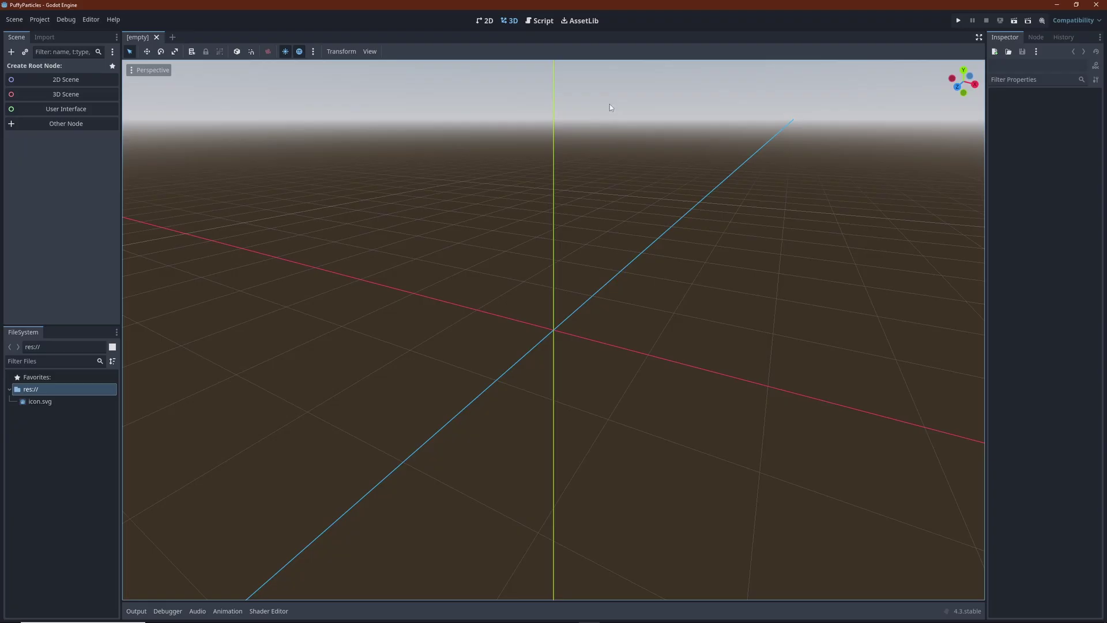
click(52, 128)
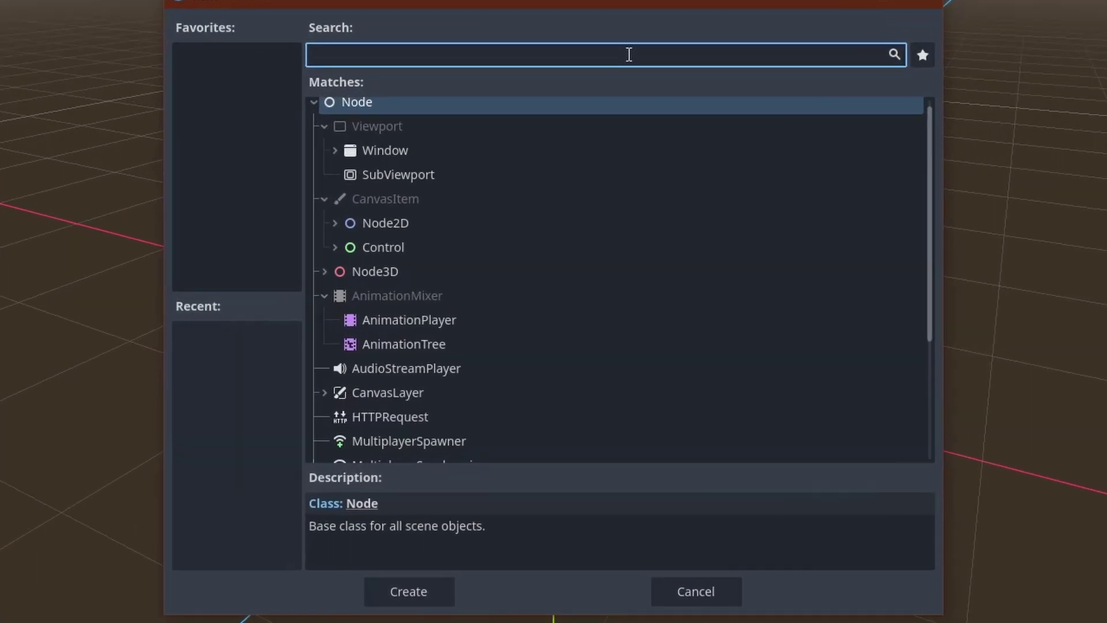
text(node)
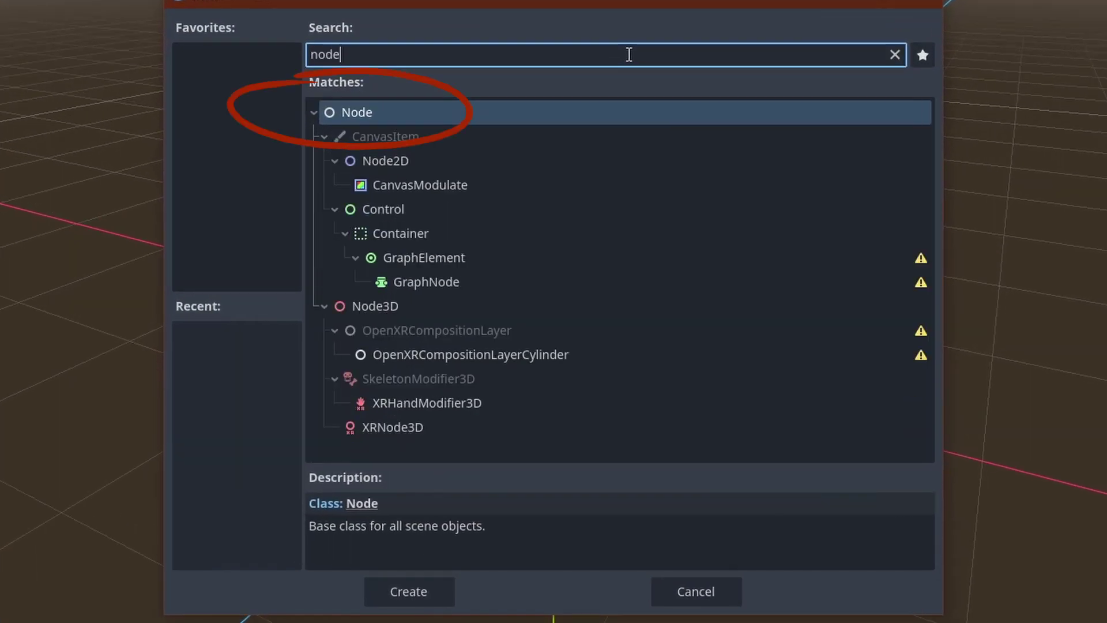
click(410, 588)
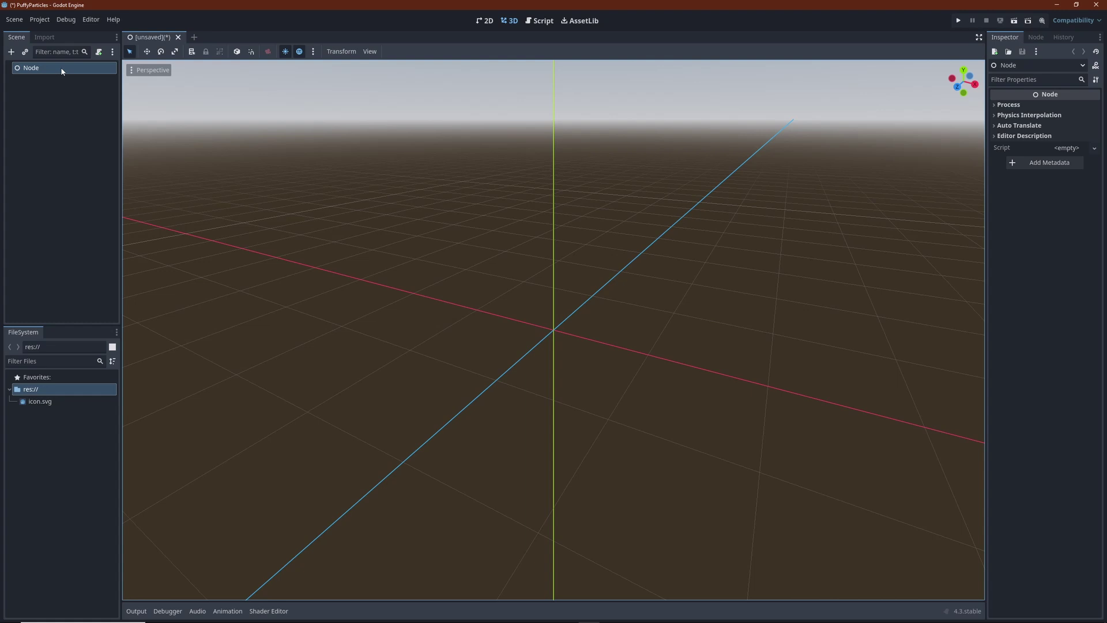
double_click(61, 68)
key(Return)
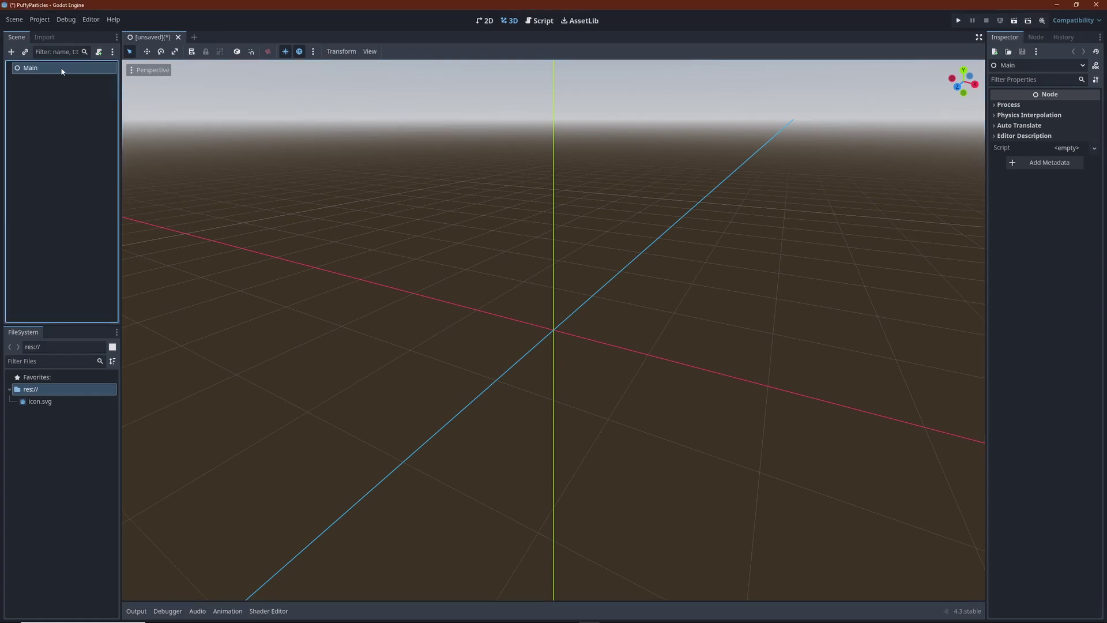
- Set the window stretch mode to canvas_items in the project settings
click(39, 20)
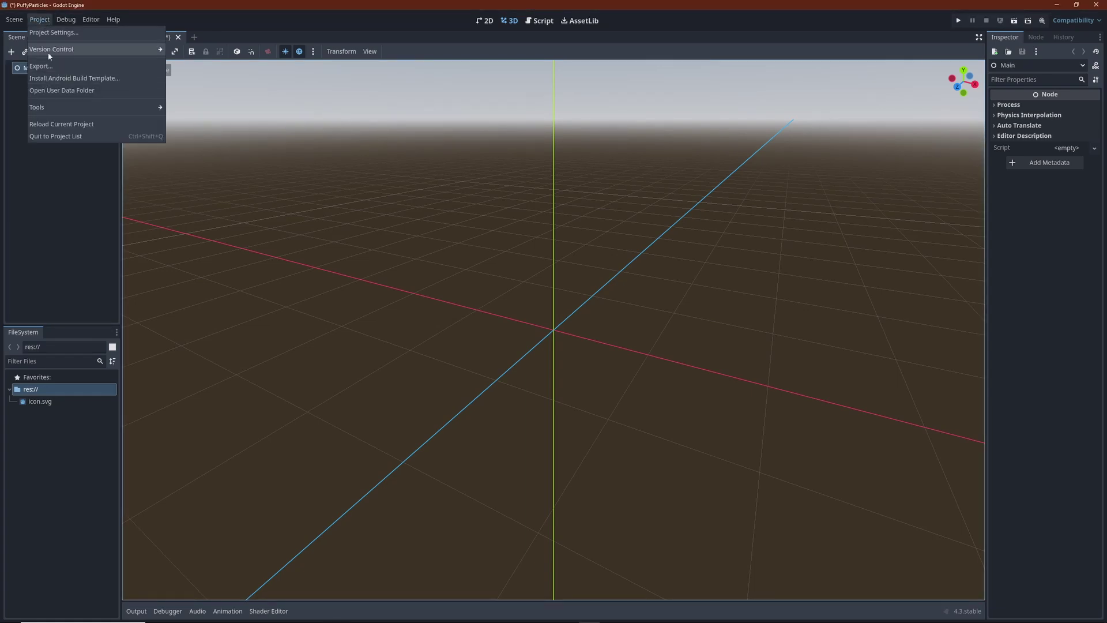
click(55, 32)
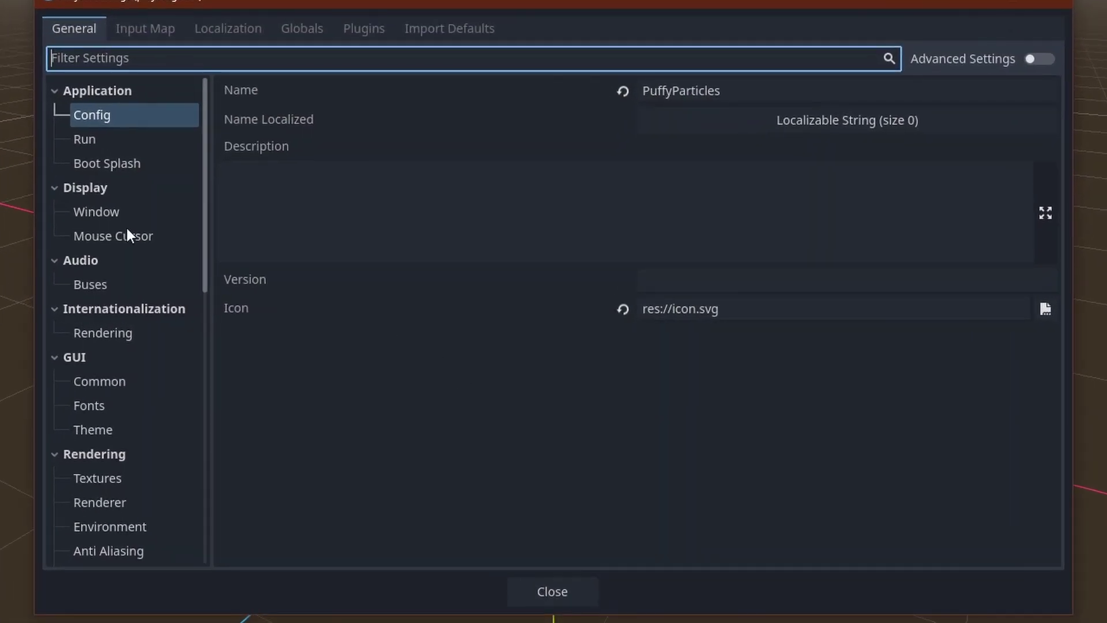
click(171, 227)
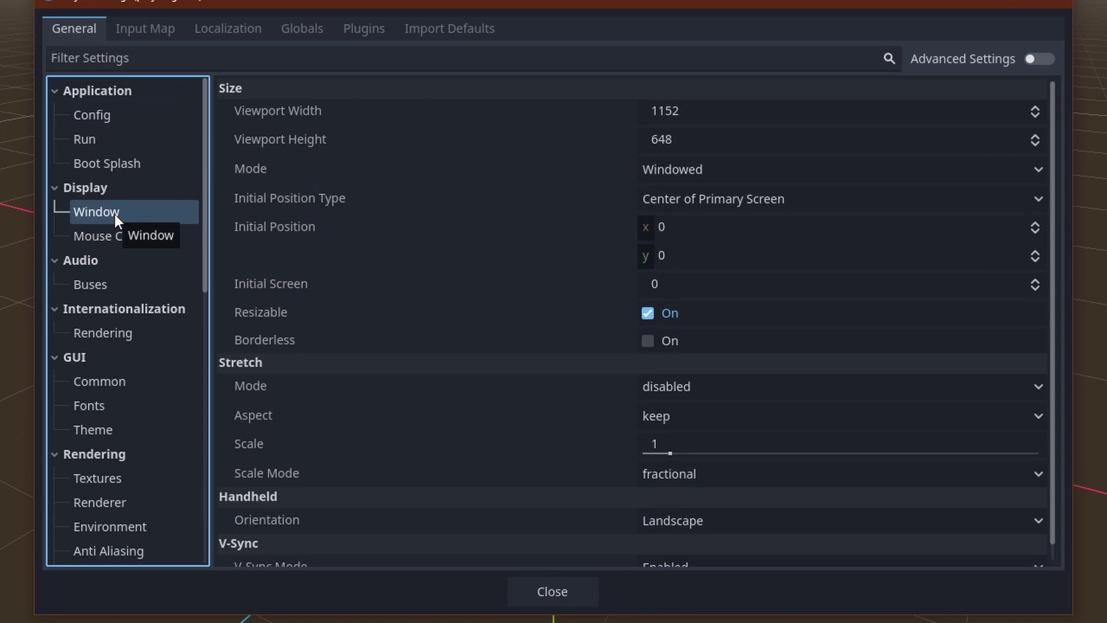
click(655, 390)
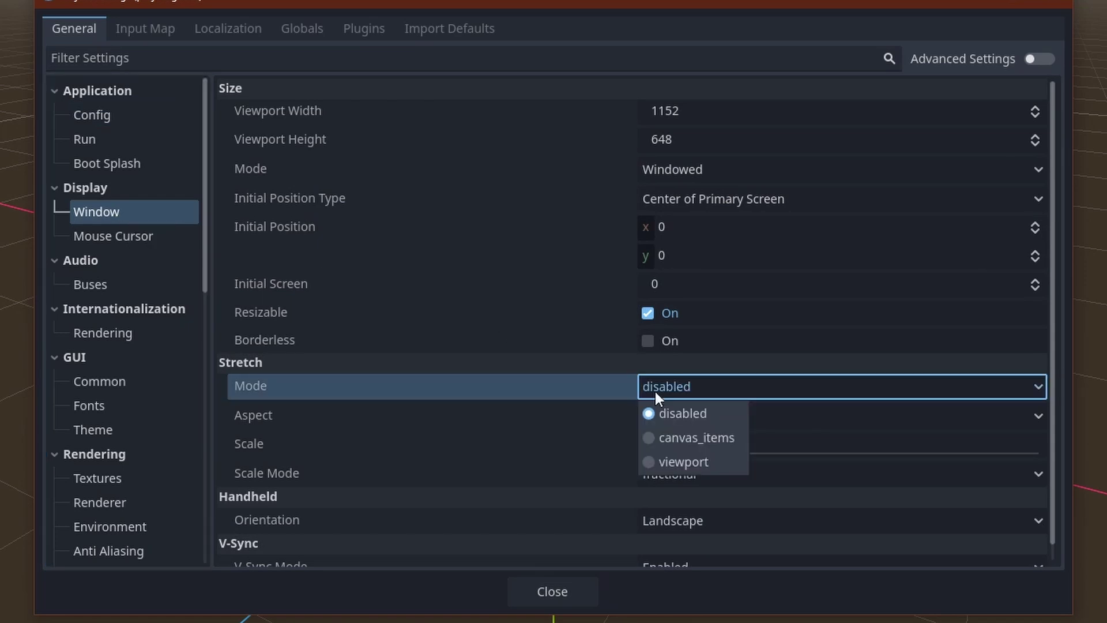
click(647, 434)
click(552, 591)
- Add a ColorRect child node under the Main node
right_click(68, 69)
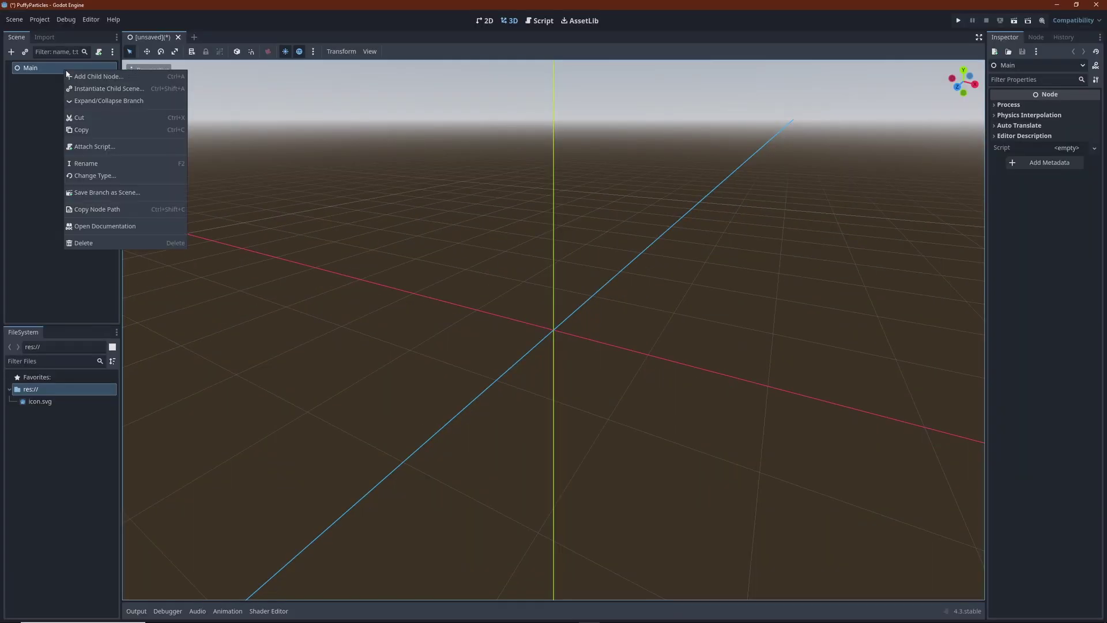
click(79, 81)
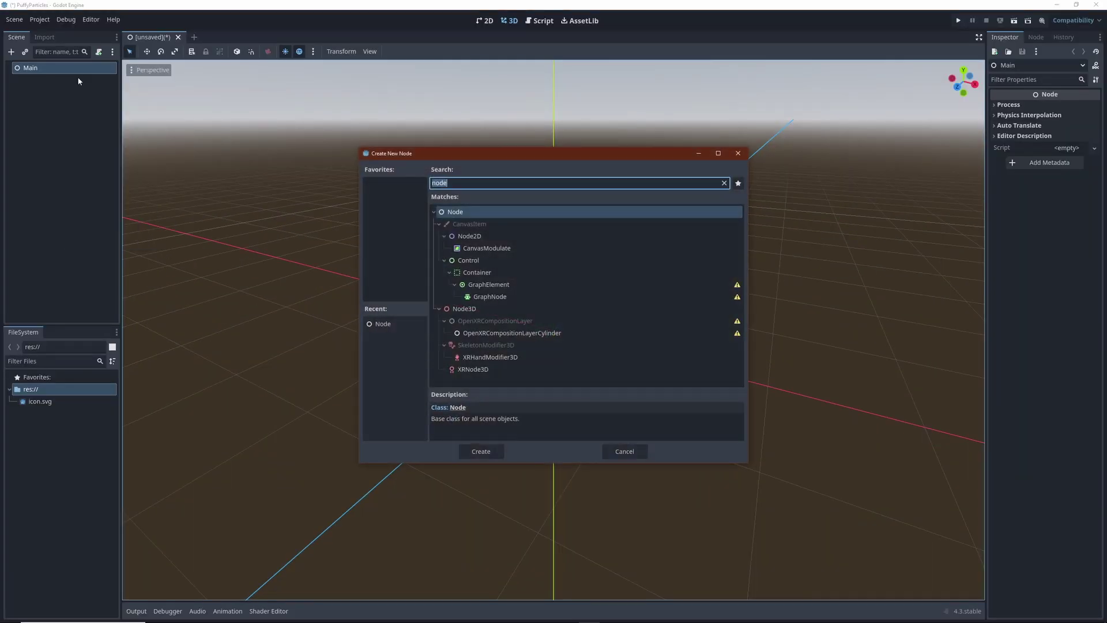
text(color)
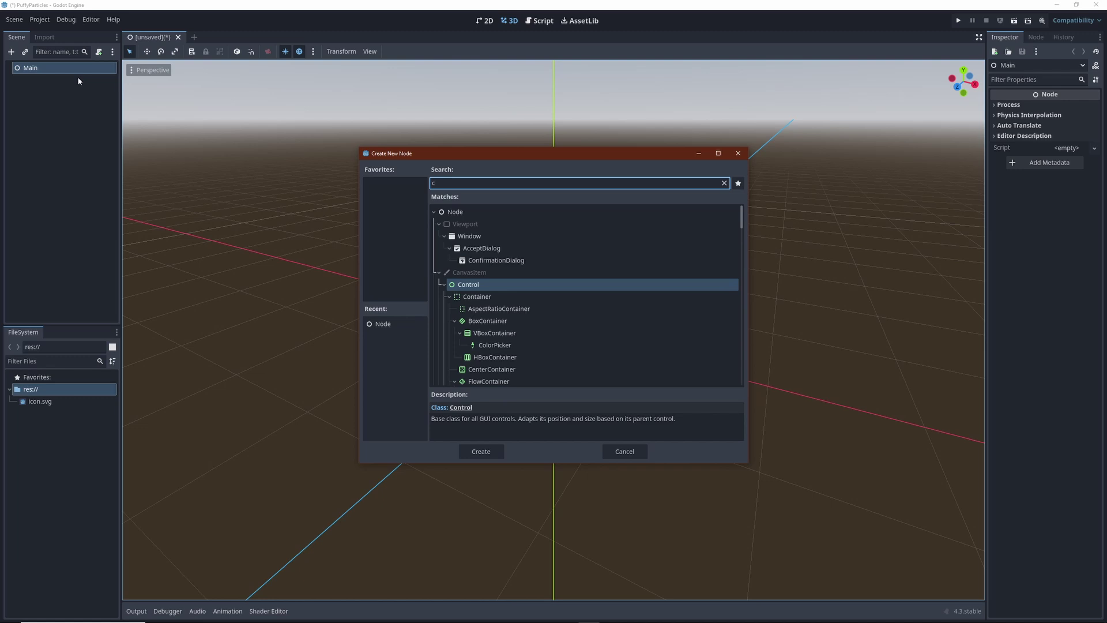
click(481, 451)
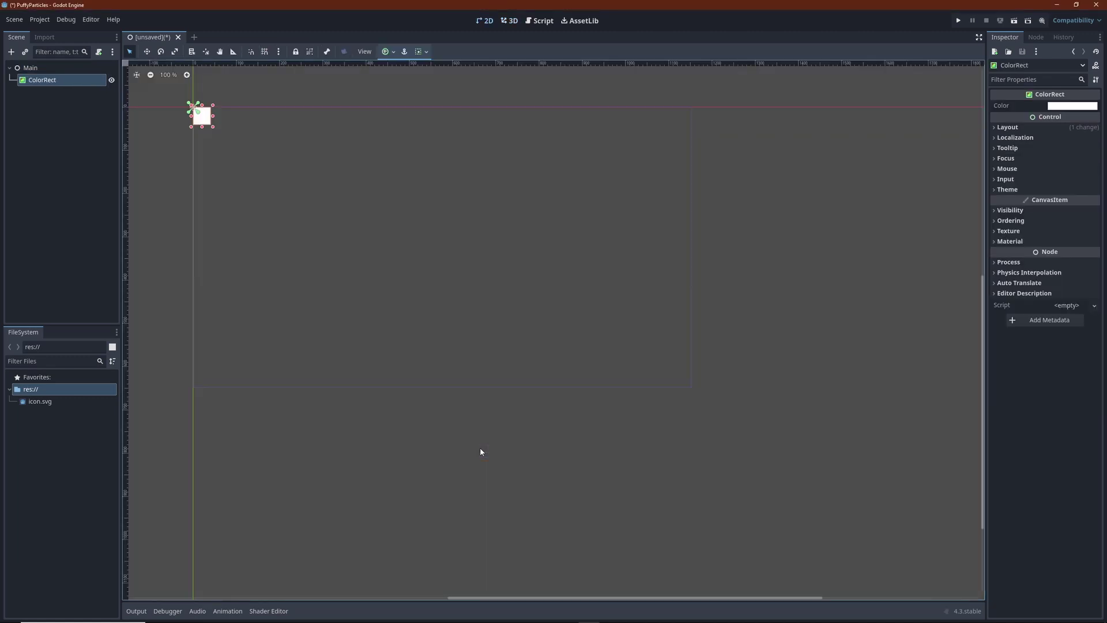
- Change the ColorRect's color to a dark blue with hue 240, using HSV values
click(1072, 106)
click(1051, 295)
click(1031, 250)
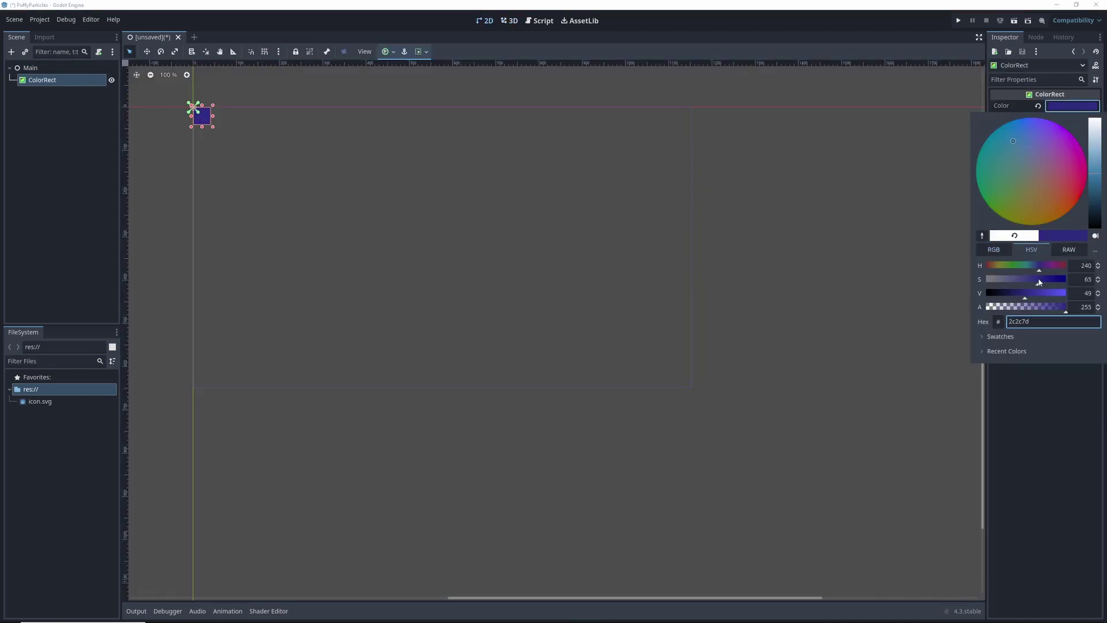
drag(1051, 294, 1016, 299)
- Apply the Full Rect anchor preset so the ColorRect fills the whole viewport area
click(392, 55)
click(391, 53)
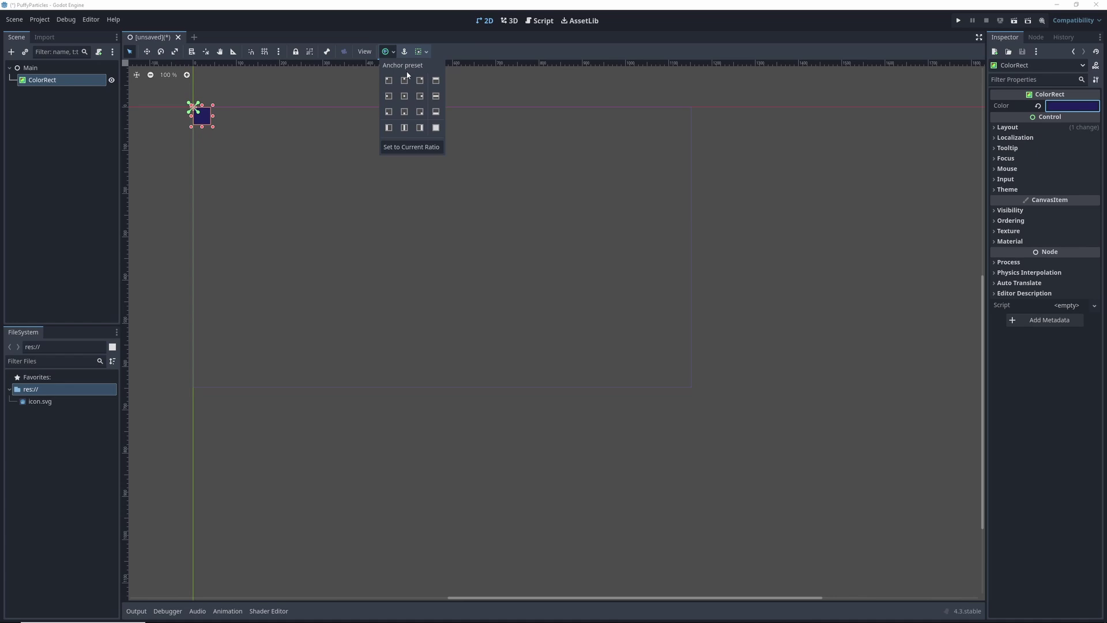
click(436, 128)
- Darken the ColorRect's color to 0e1b33 (H 220, S 72, V 20) and save the scene as main.tscn
click(1072, 105)
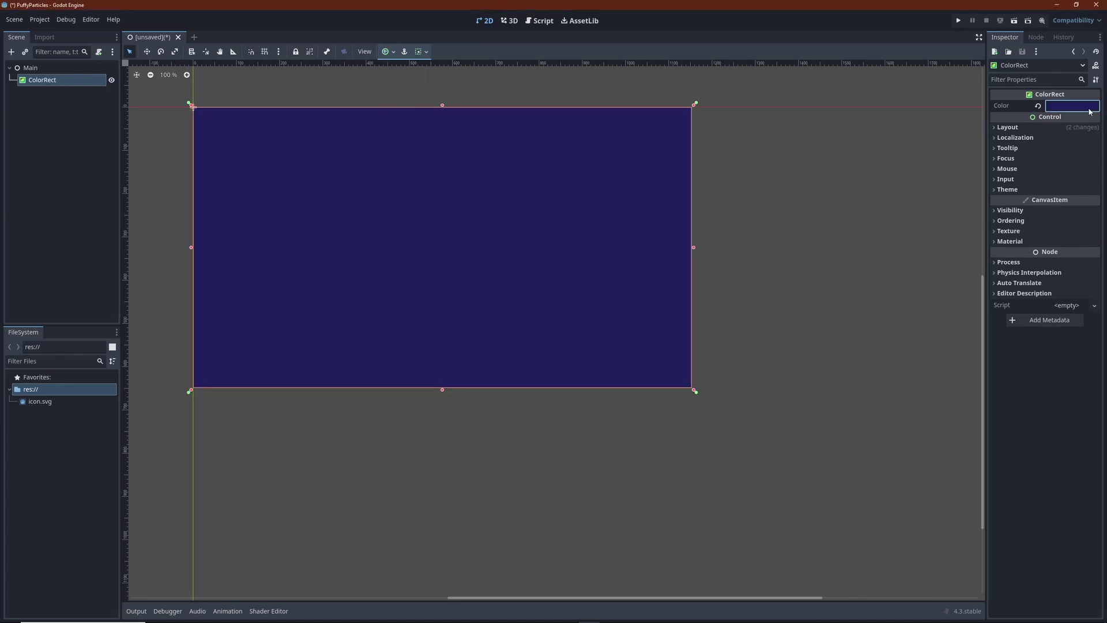
click(1072, 106)
click(1098, 221)
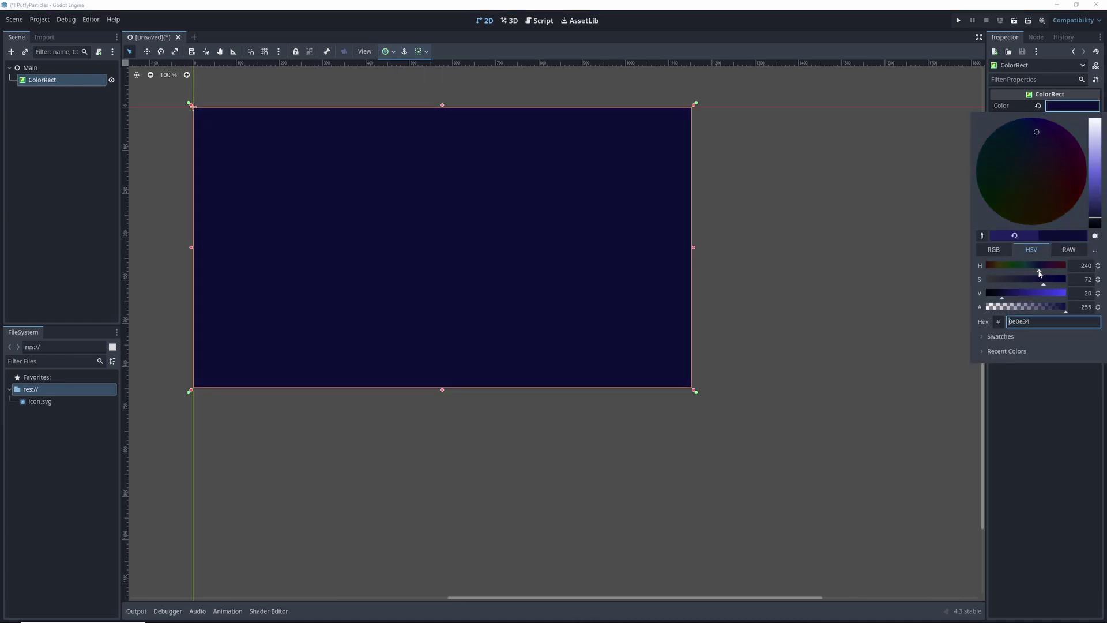
drag(1040, 273, 1036, 272)
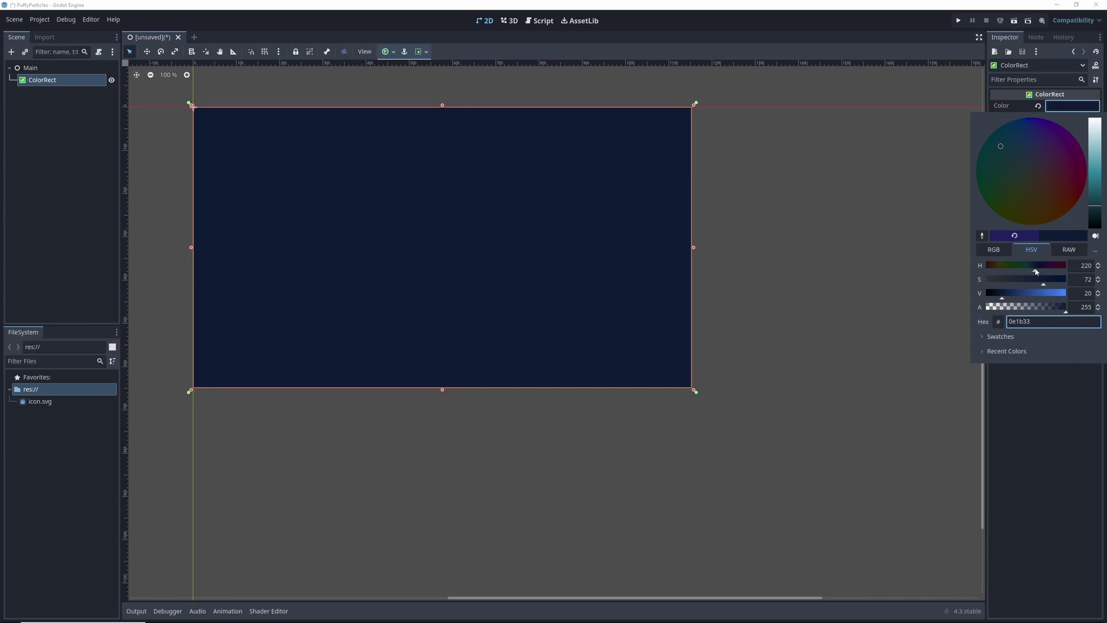
key(ctrl+s)
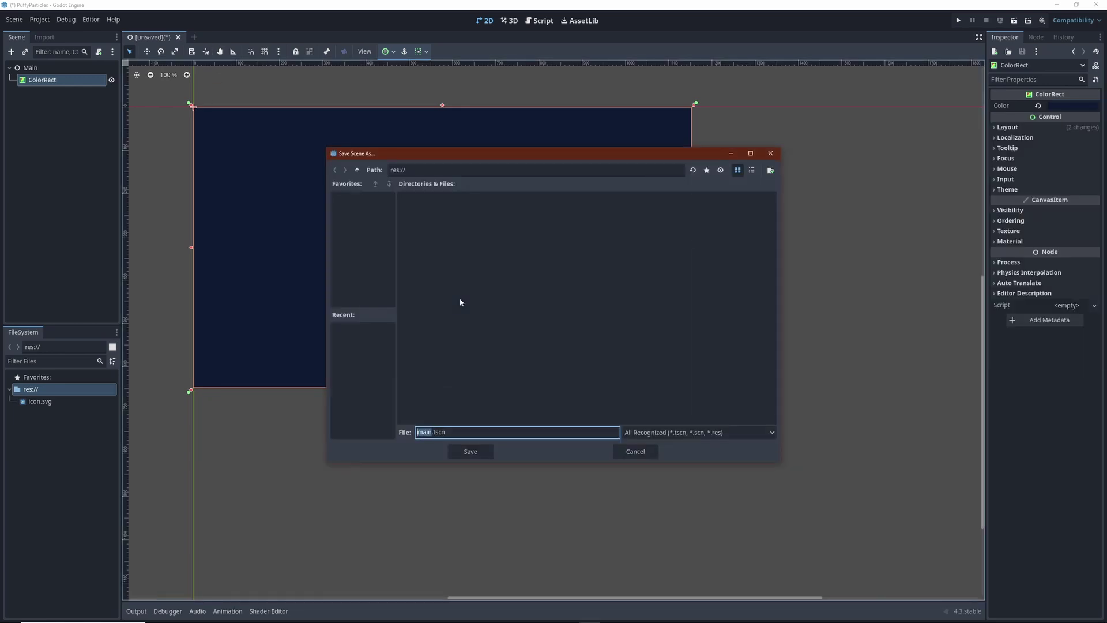
click(470, 451)
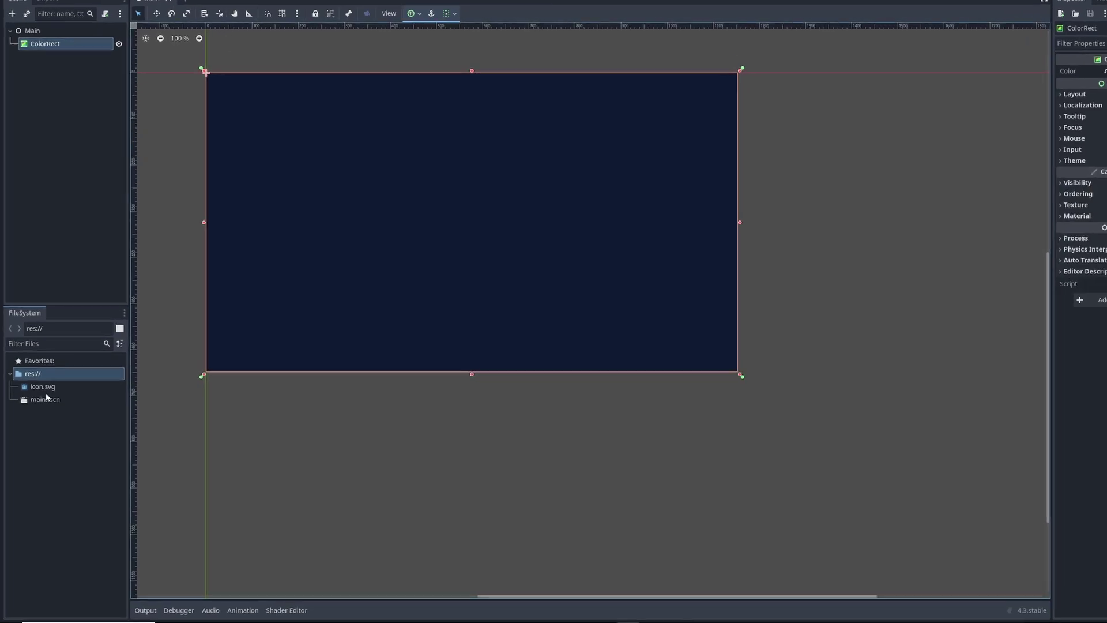
- Create a folder named scenes in res:// and move main.tscn into it
right_click(44, 390)
mouse_move(173, 325)
click(241, 324)
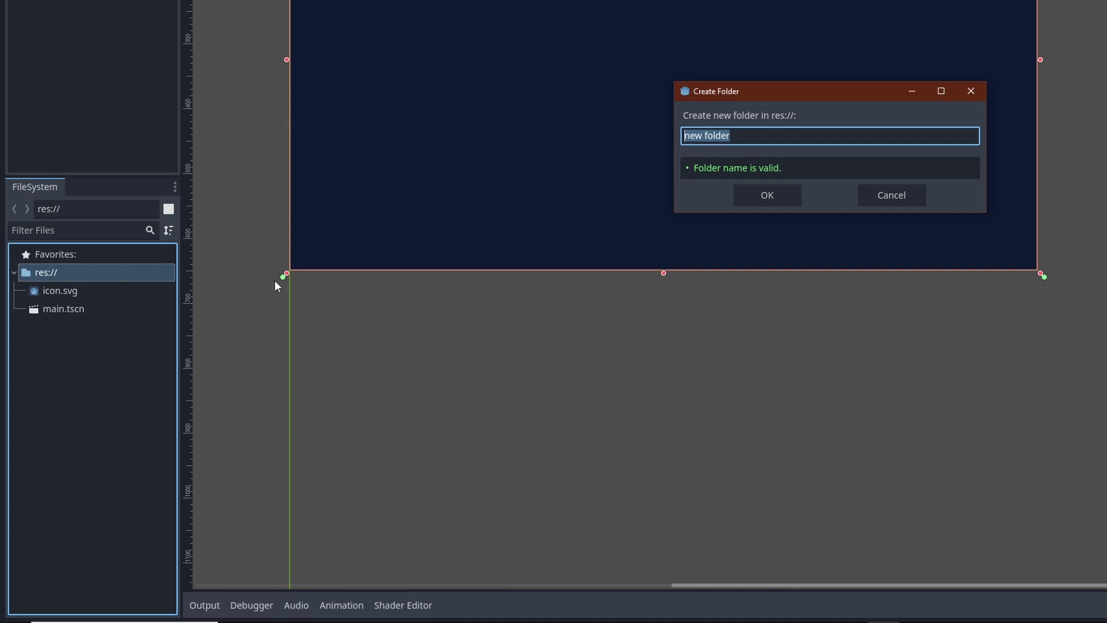
text(scenes)
key(Return)
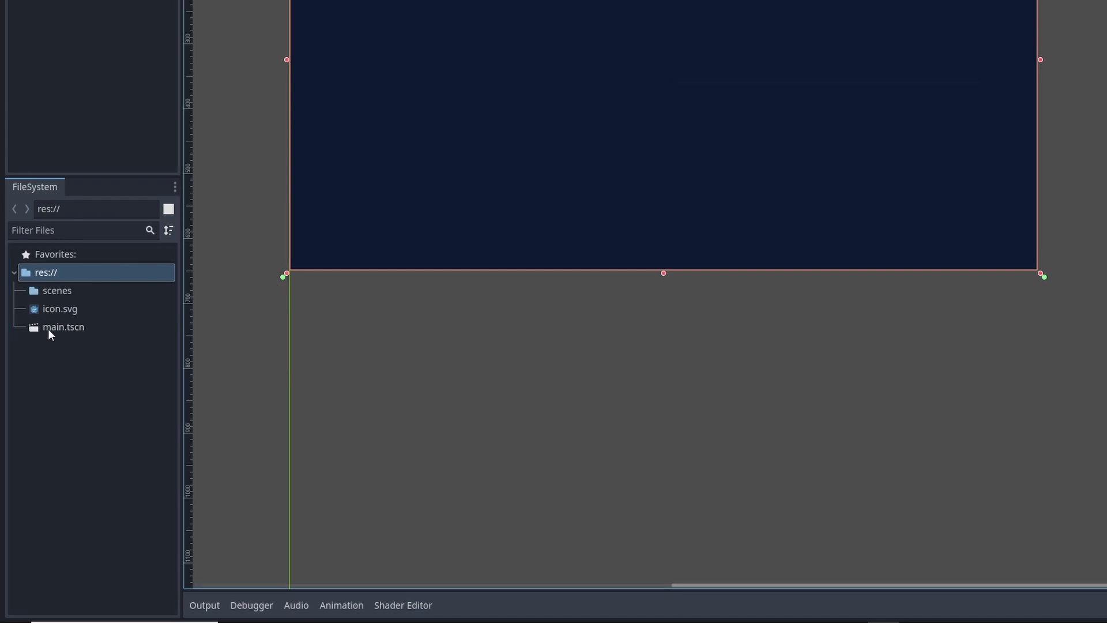
drag(47, 327, 51, 293)
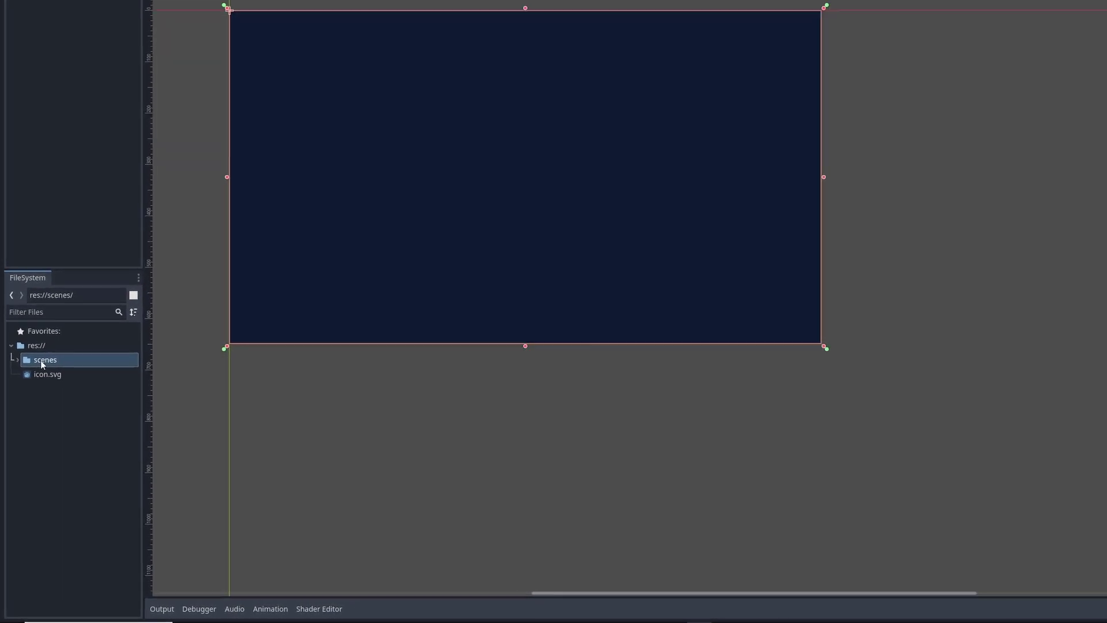
- Create a 2D scene named player in the scenes folder and expand the folder to show its files
right_click(35, 405)
mouse_move(86, 407)
click(169, 425)
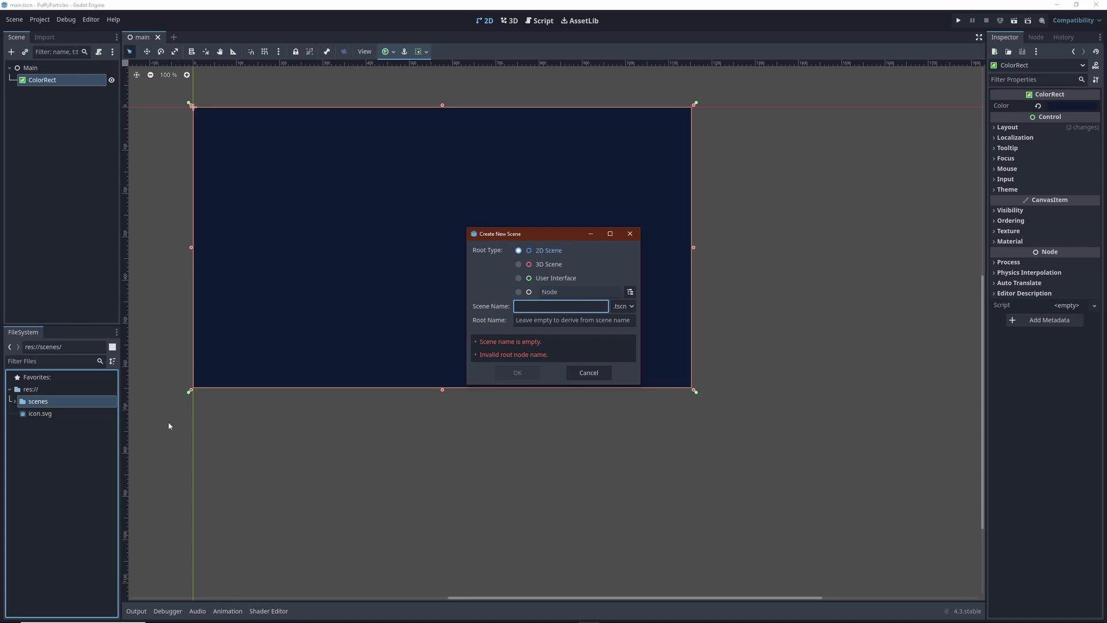
text(player)
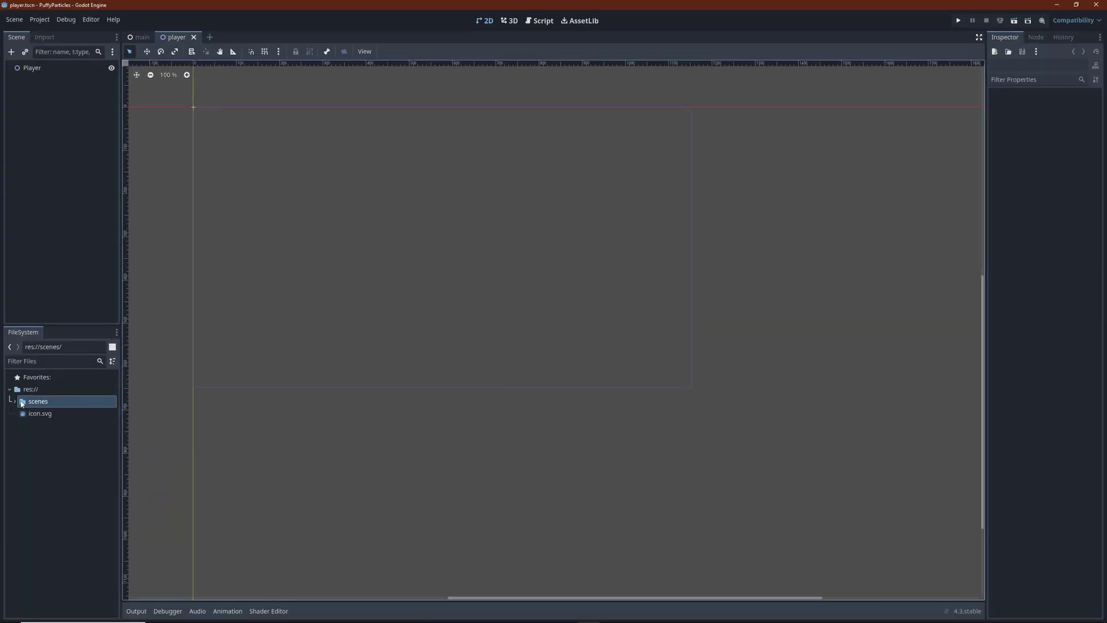
click(21, 403)
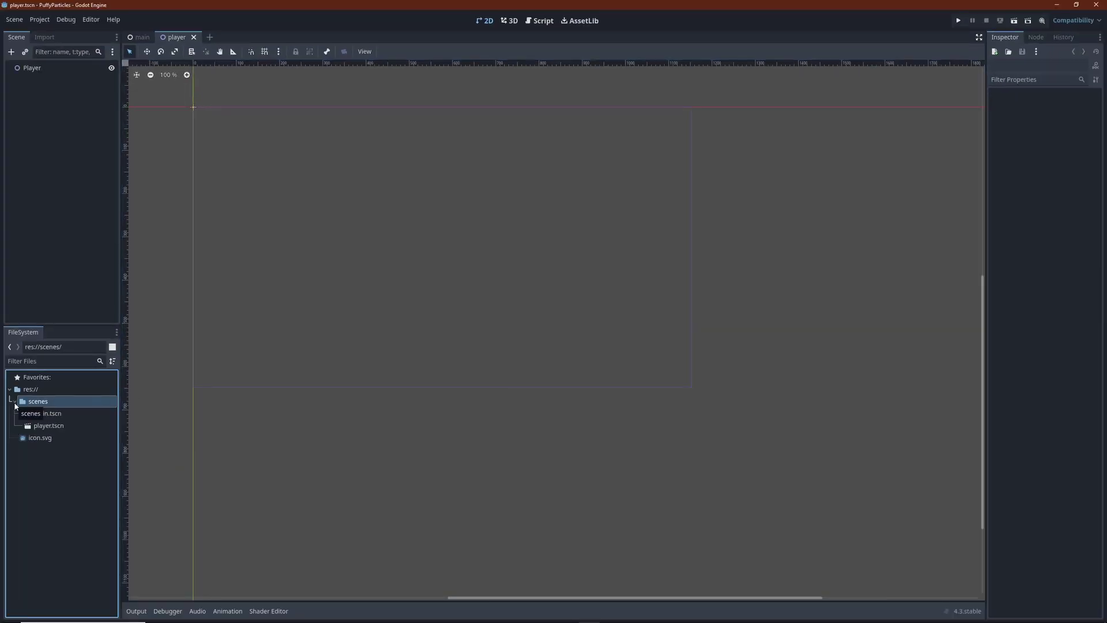
- Add a Sprite2D child node under the Player root node
right_click(34, 71)
click(43, 72)
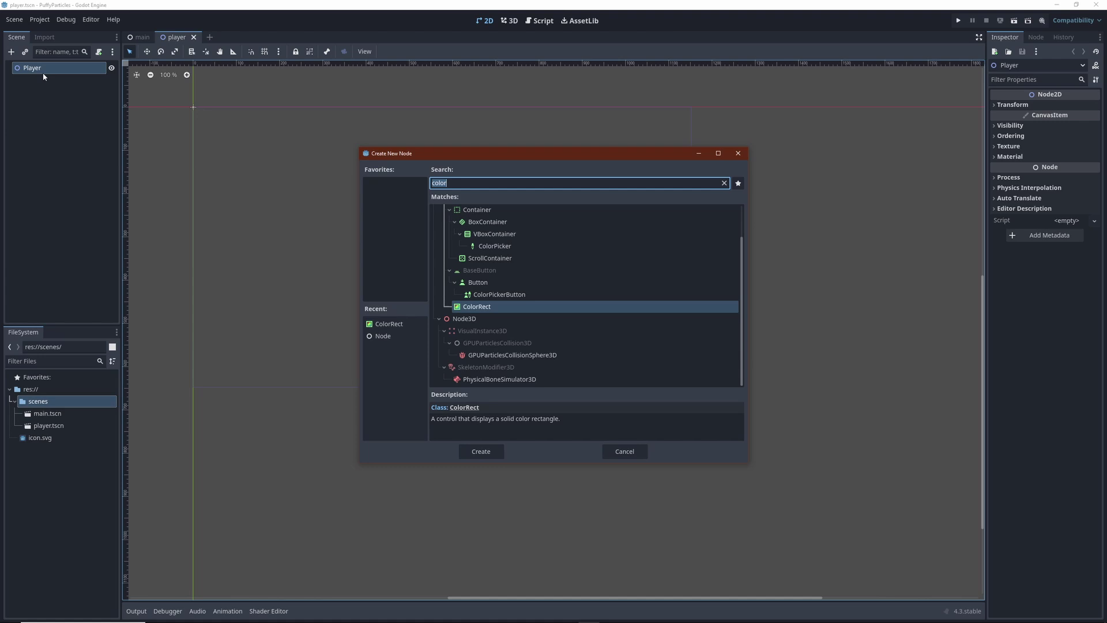
text(spri)
click(473, 456)
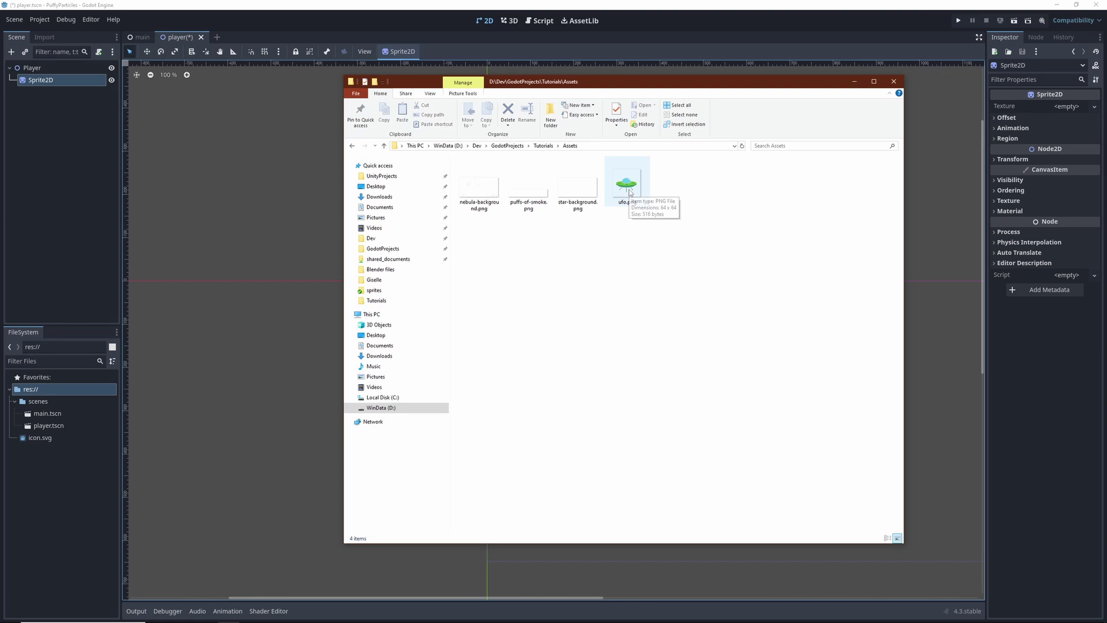
- Import ufo.png from the Tutorials/Assets folder in File Explorer and place it in a new project folder named sprites
drag(629, 196, 65, 450)
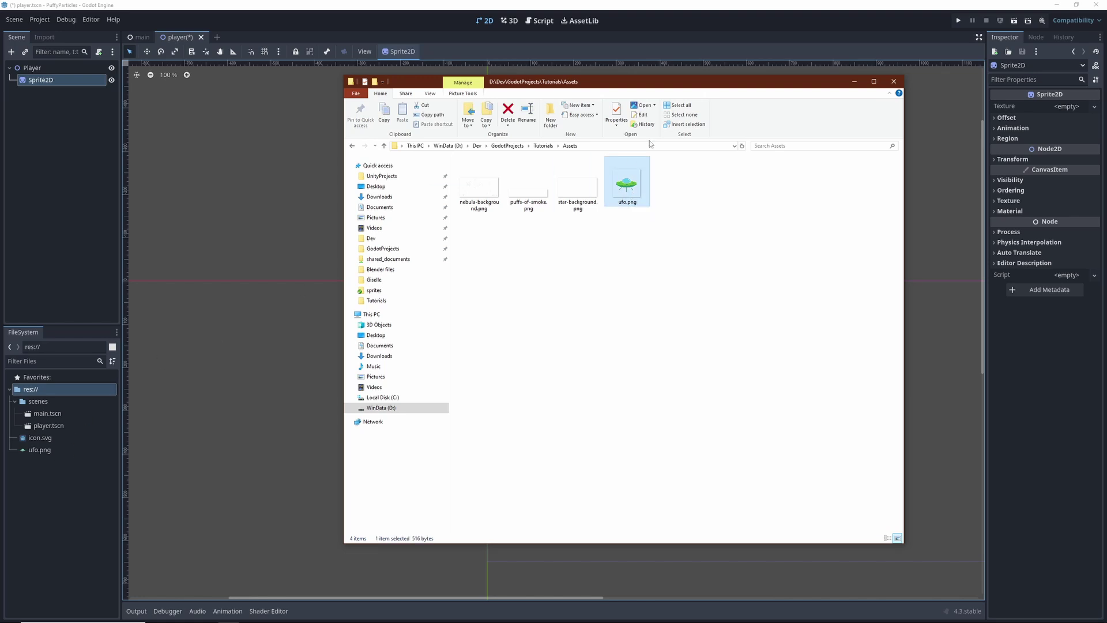
click(854, 81)
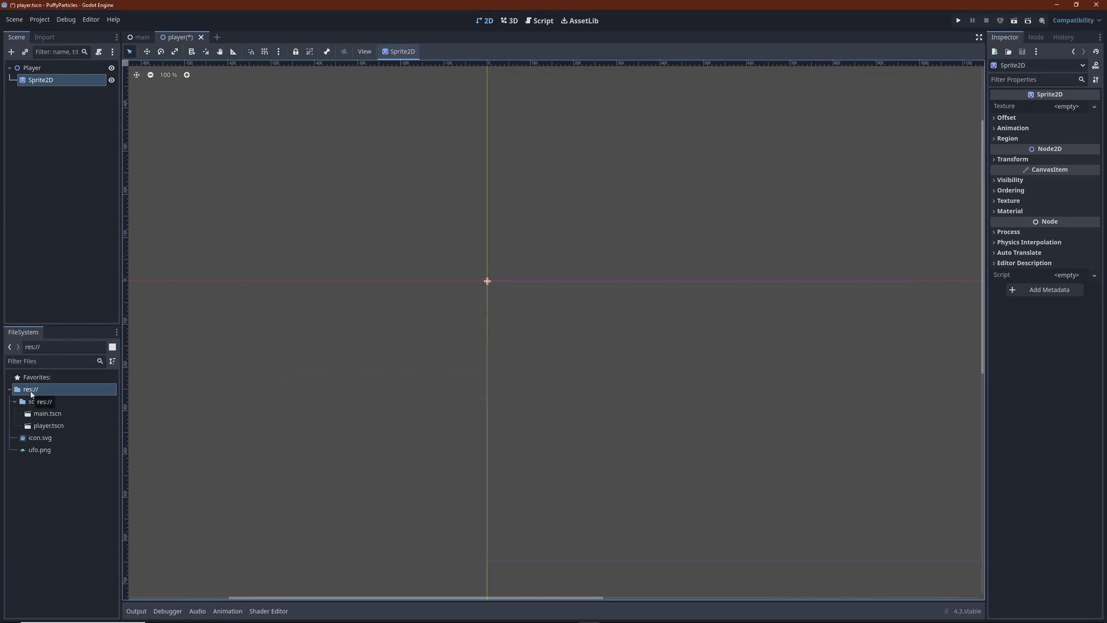
right_click(32, 392)
mouse_move(56, 401)
click(175, 397)
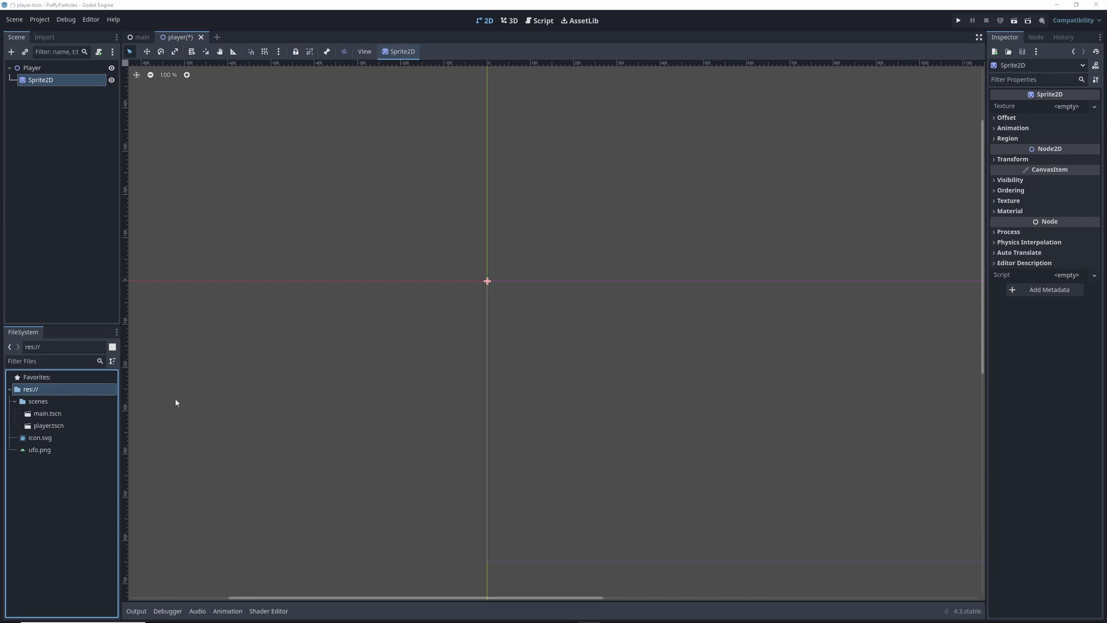
text(sprites)
key(Return)
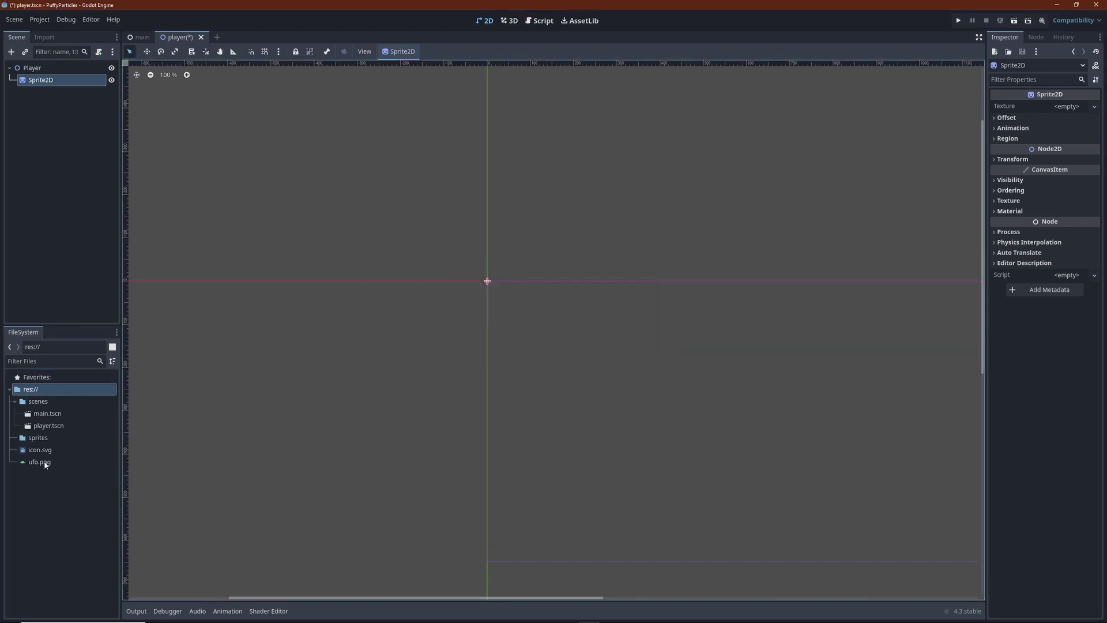
drag(45, 465, 44, 438)
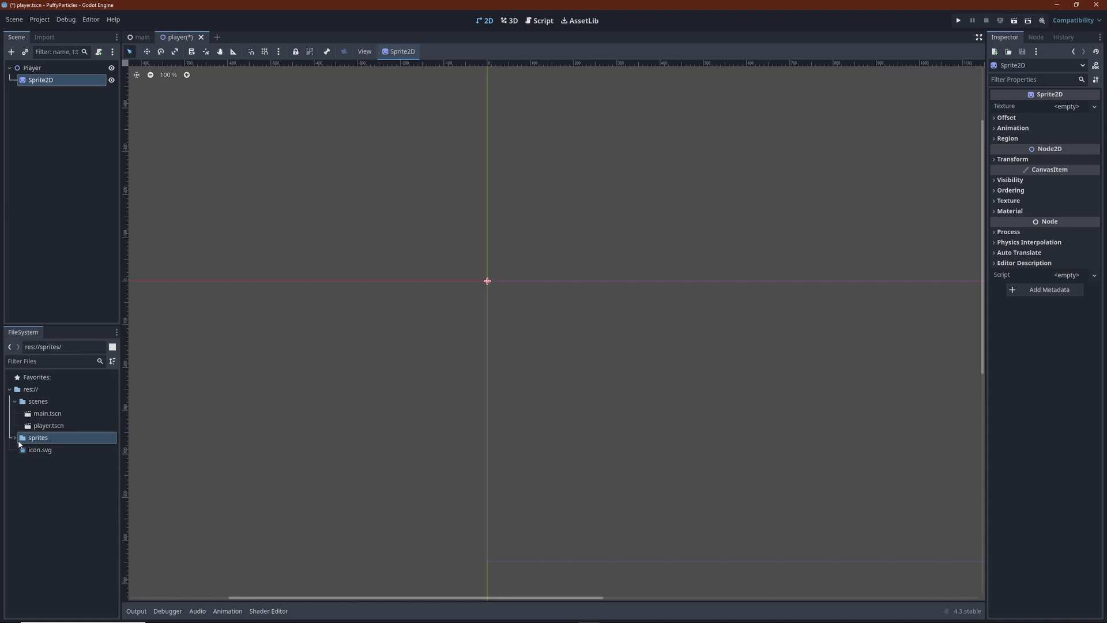
- Assign ufo.png from the sprites folder as the Sprite2D node's texture
click(14, 438)
click(50, 452)
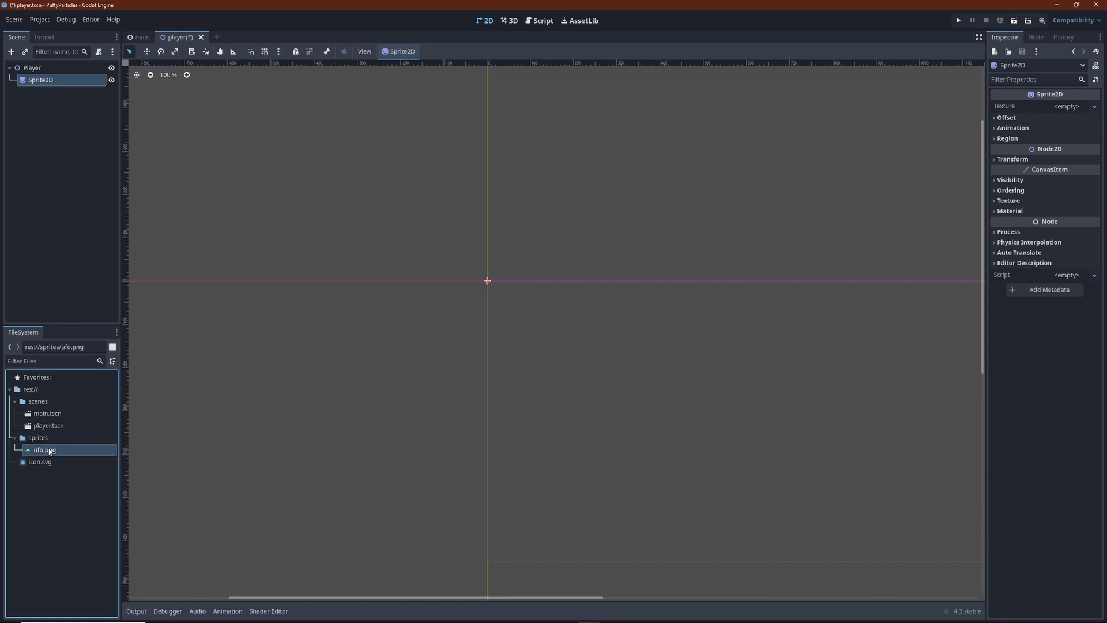
drag(50, 452, 1070, 107)
scroll(536, 253, up, 2)
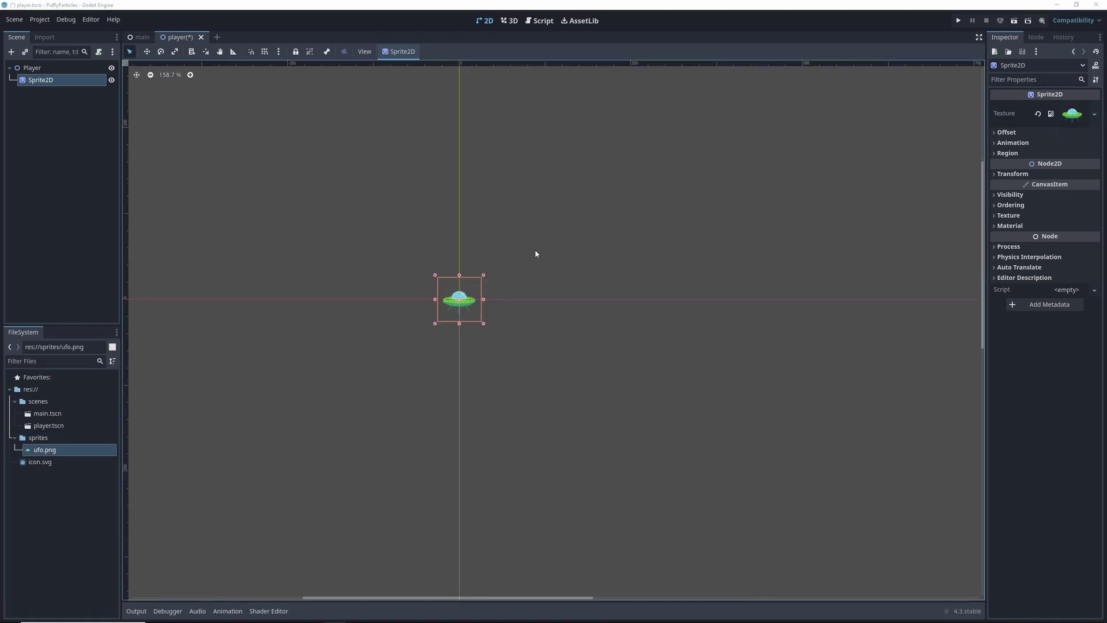
- Set the Sprite2D node's scale to 2 on both axes
middle_drag(492, 251, 573, 254)
scroll(572, 254, up, 1)
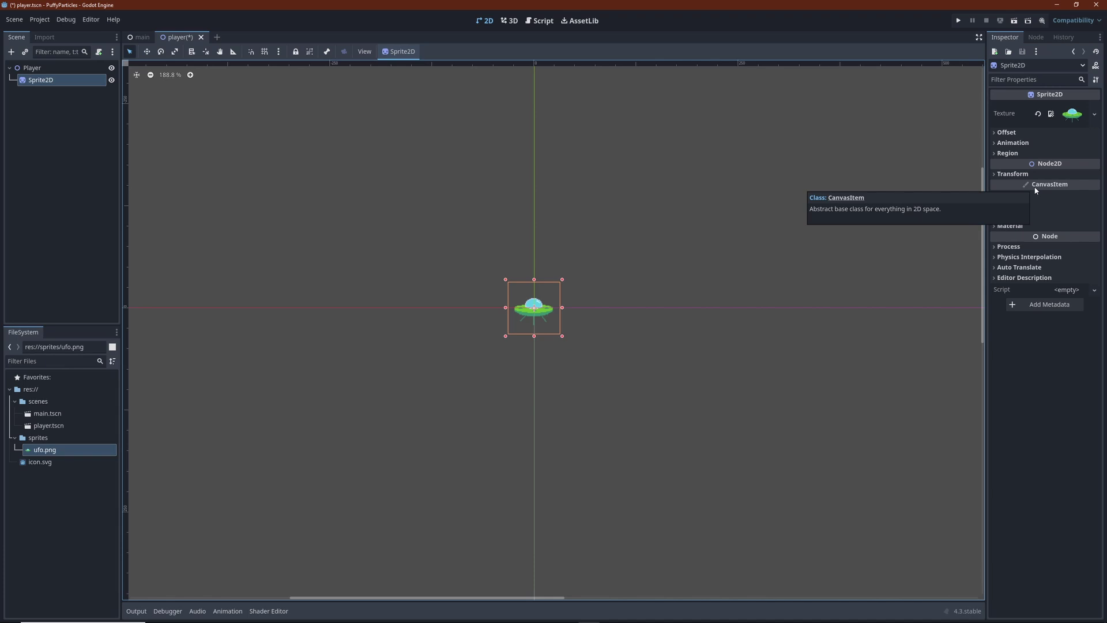
click(995, 174)
click(1059, 229)
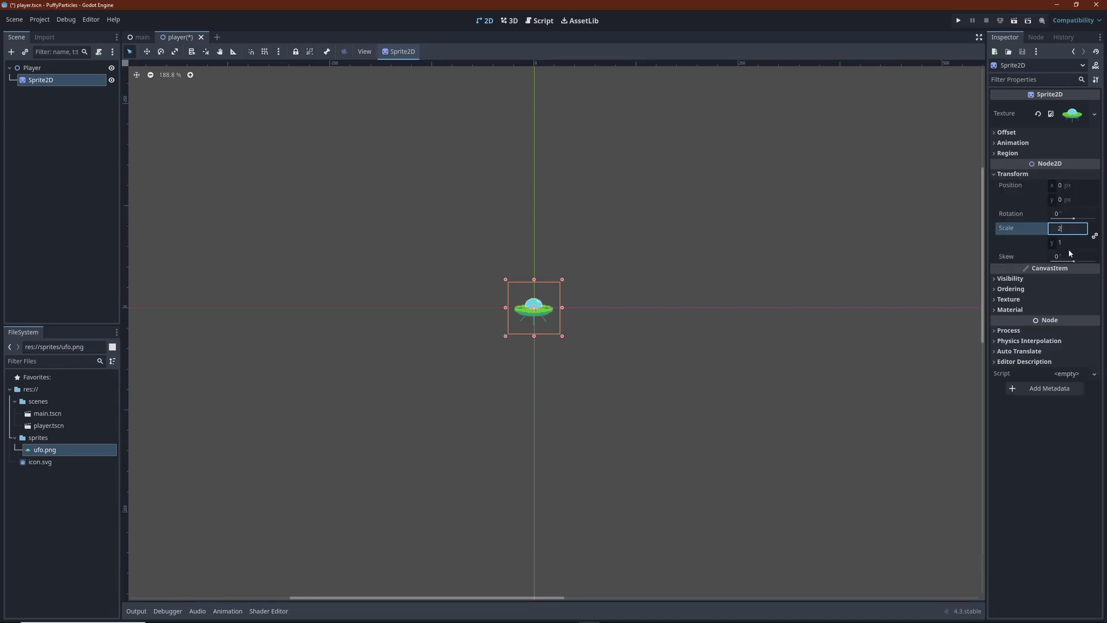
key(Tab)
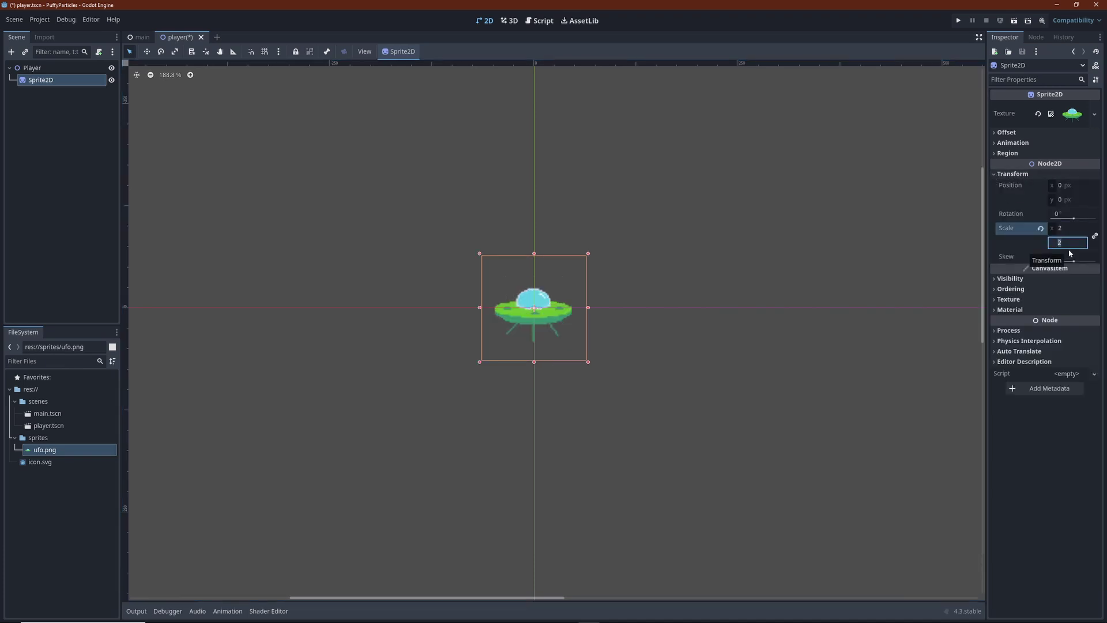
- Set the Player root node's texture filter to Nearest
click(33, 68)
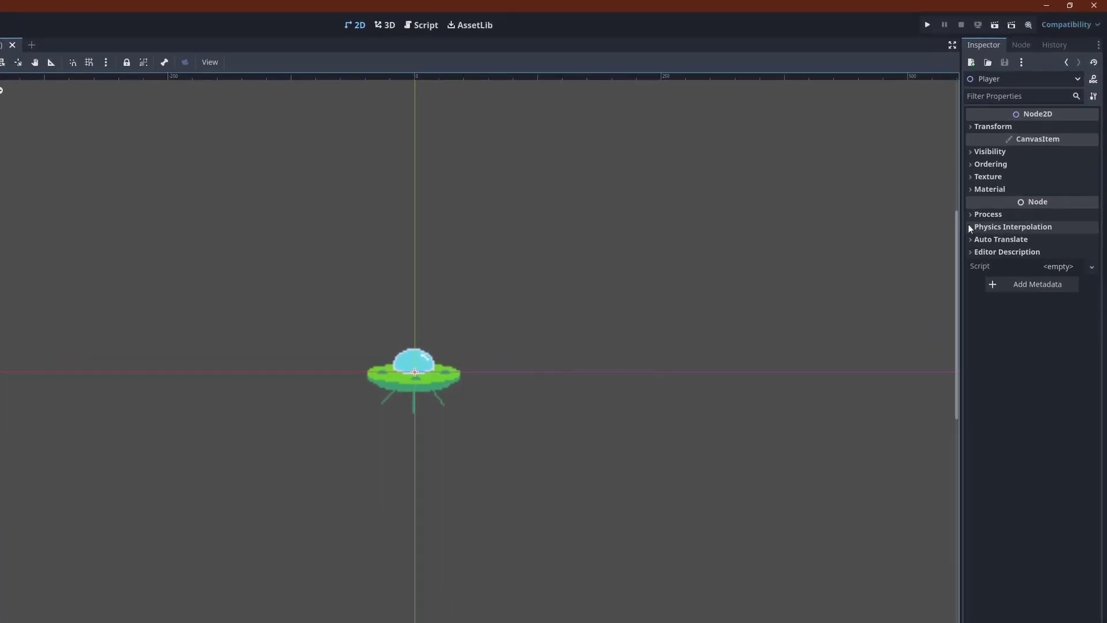
click(977, 176)
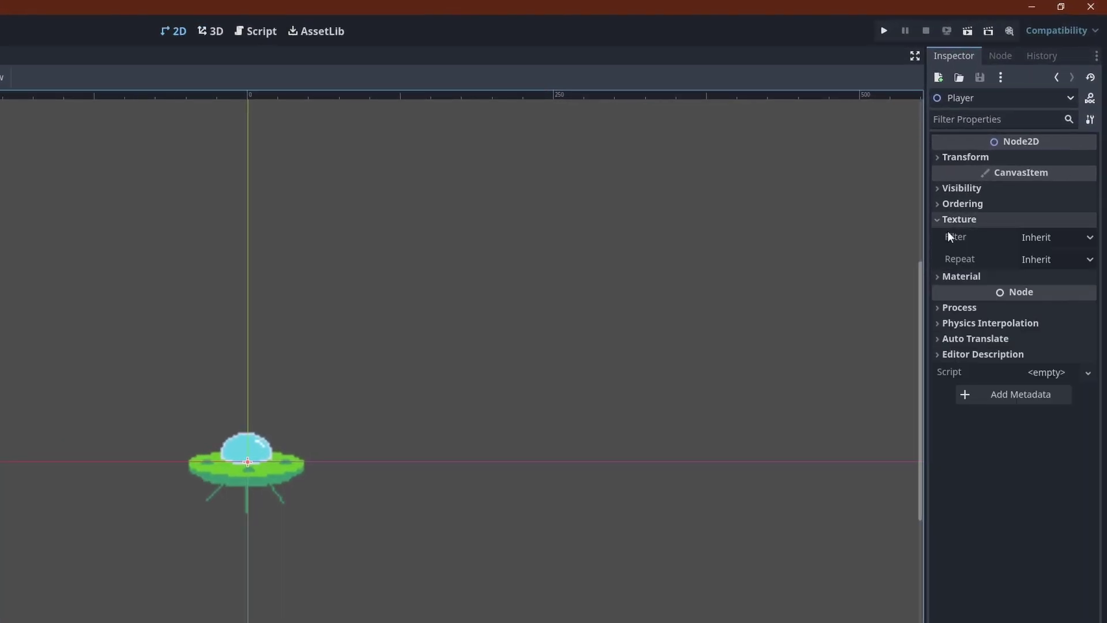
click(1036, 237)
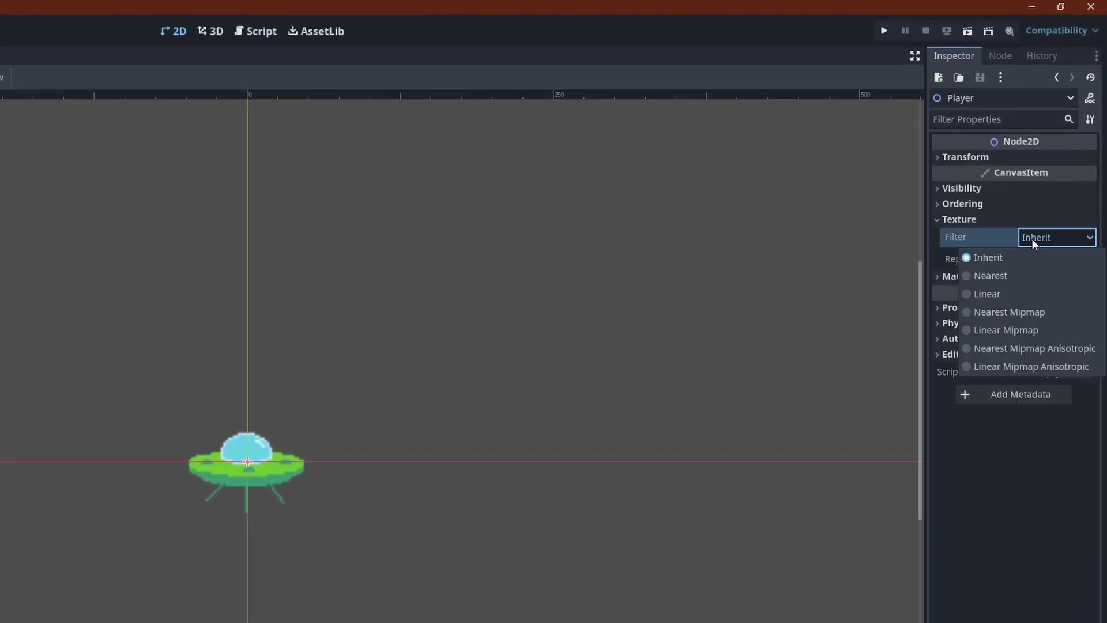
key(Escape)
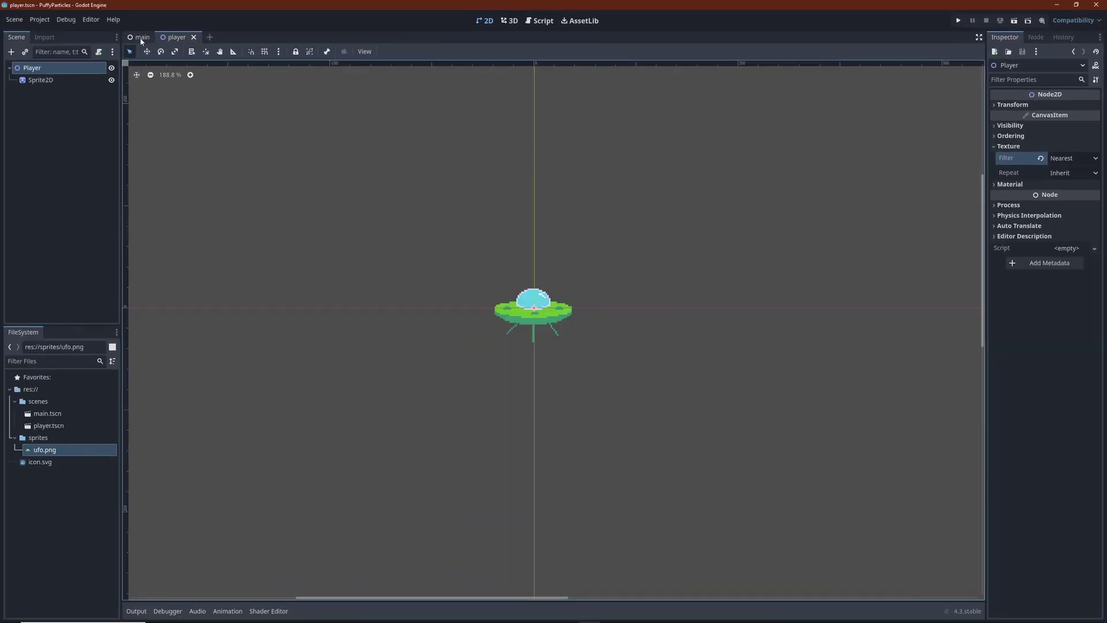
- Instantiate the player scene under the Main node of the main scene and move it near the centre of the blue background
click(141, 38)
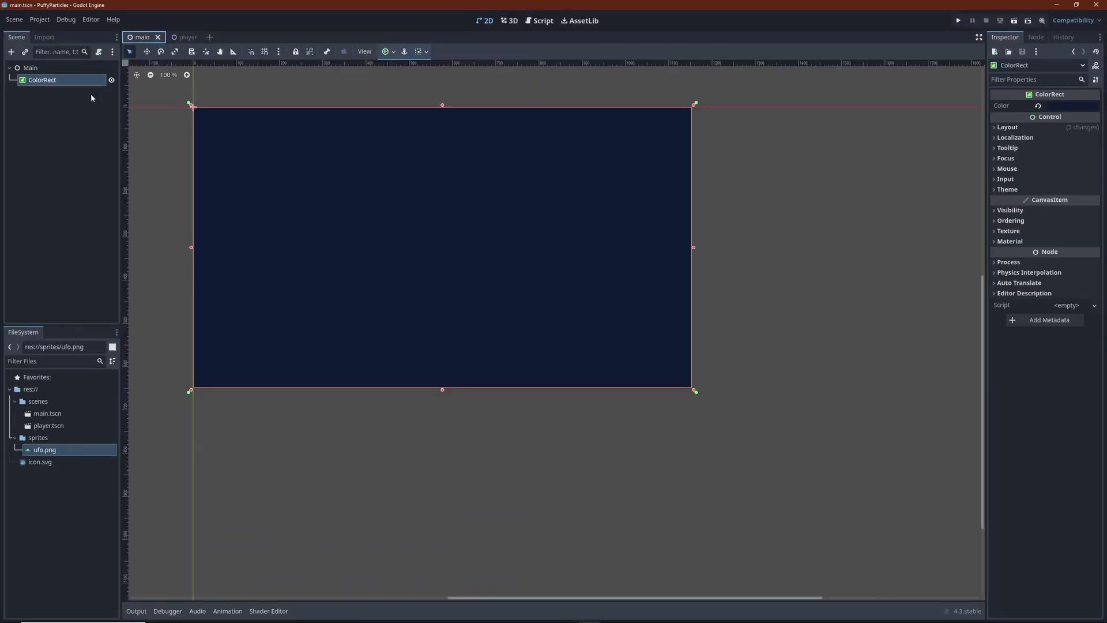
right_click(40, 72)
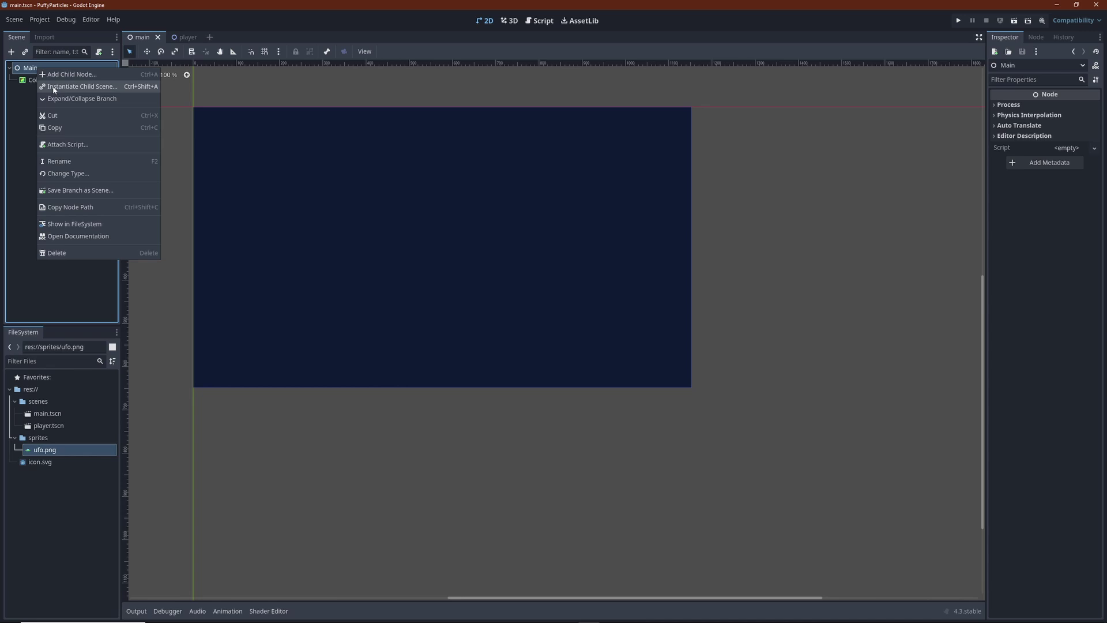
click(52, 88)
click(456, 281)
click(510, 395)
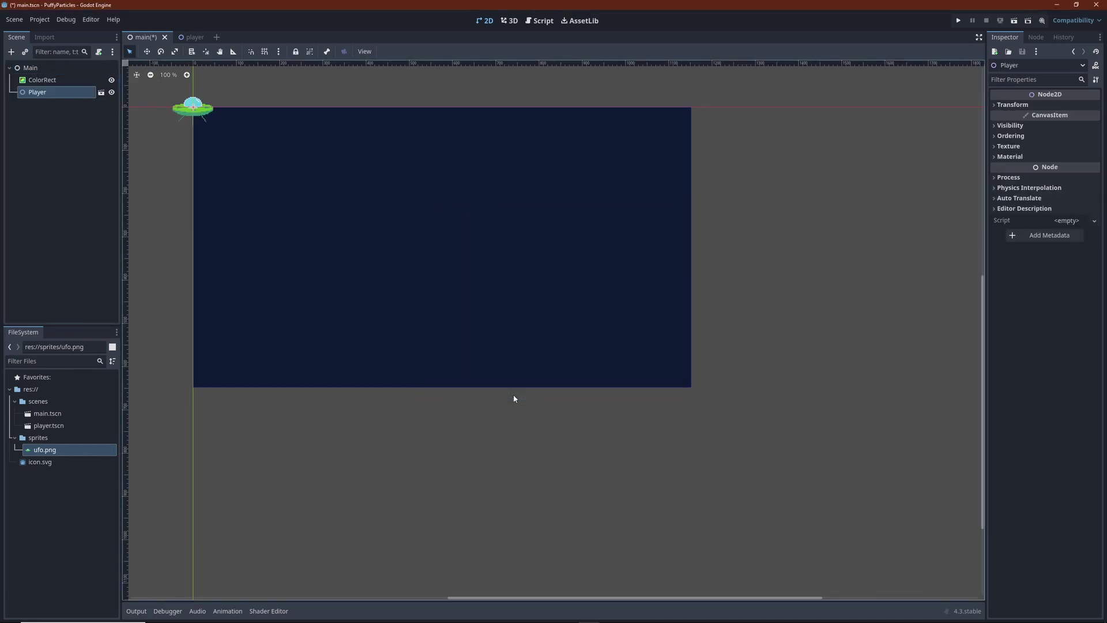
drag(226, 108, 452, 232)
- Run the project with the current scene as its main scene, and close the game window
key(F5)
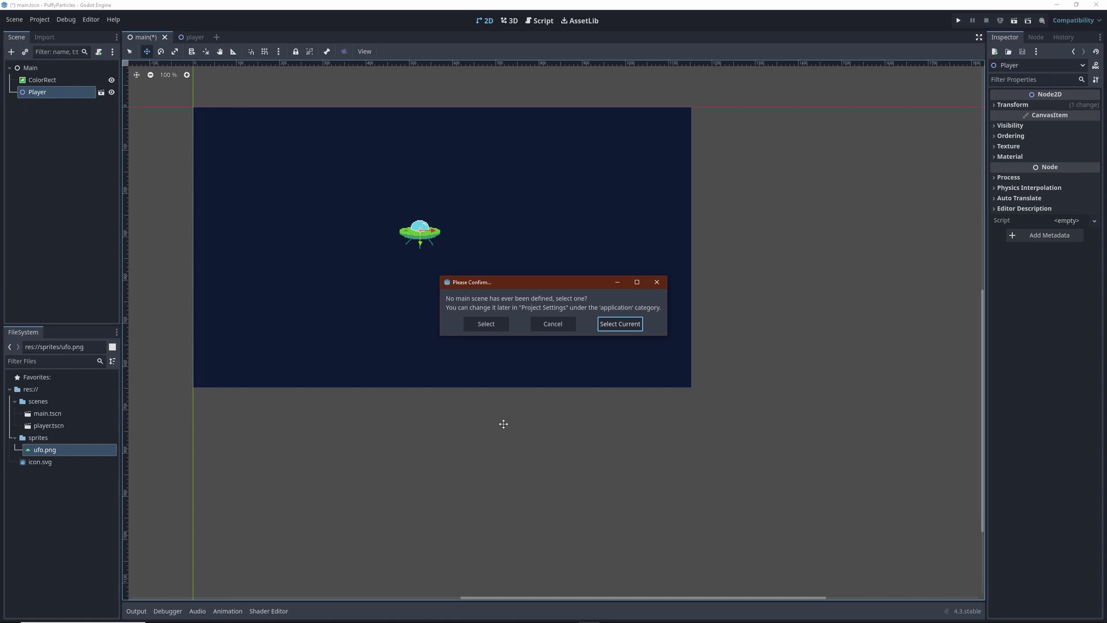
click(612, 326)
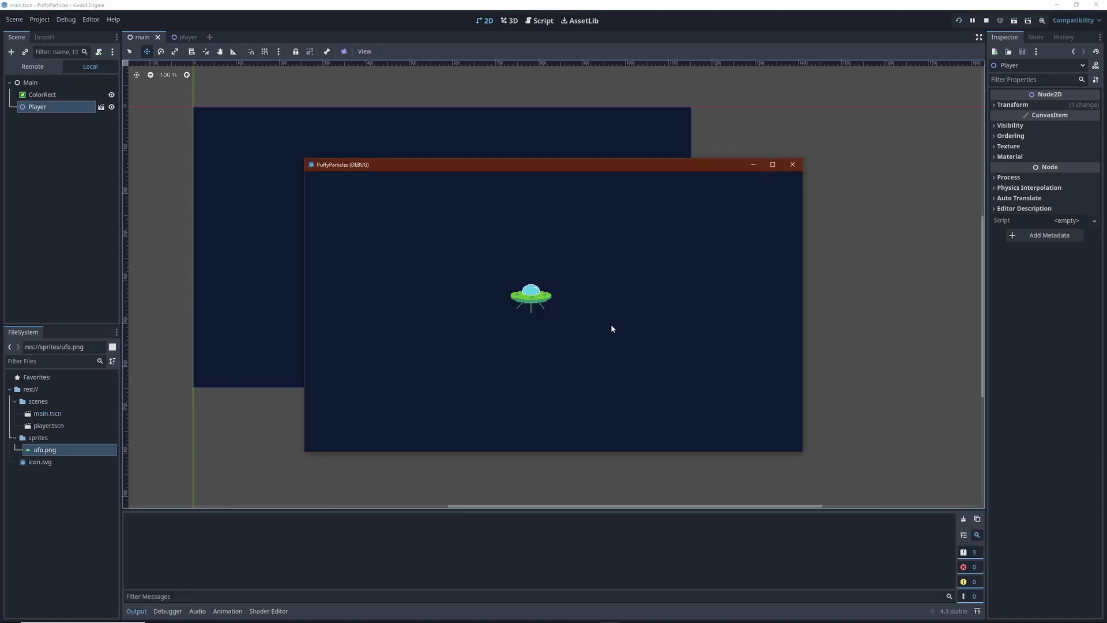
click(774, 165)
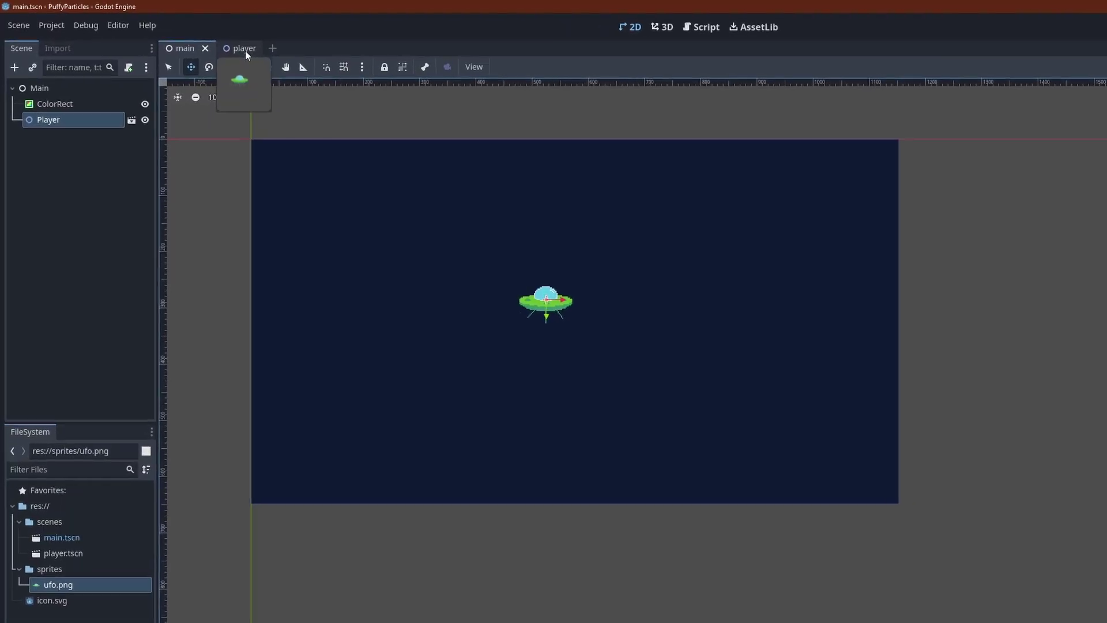
- Attach a new GDScript at res://scenes/player.gd to the Player root node of the player scene
click(245, 50)
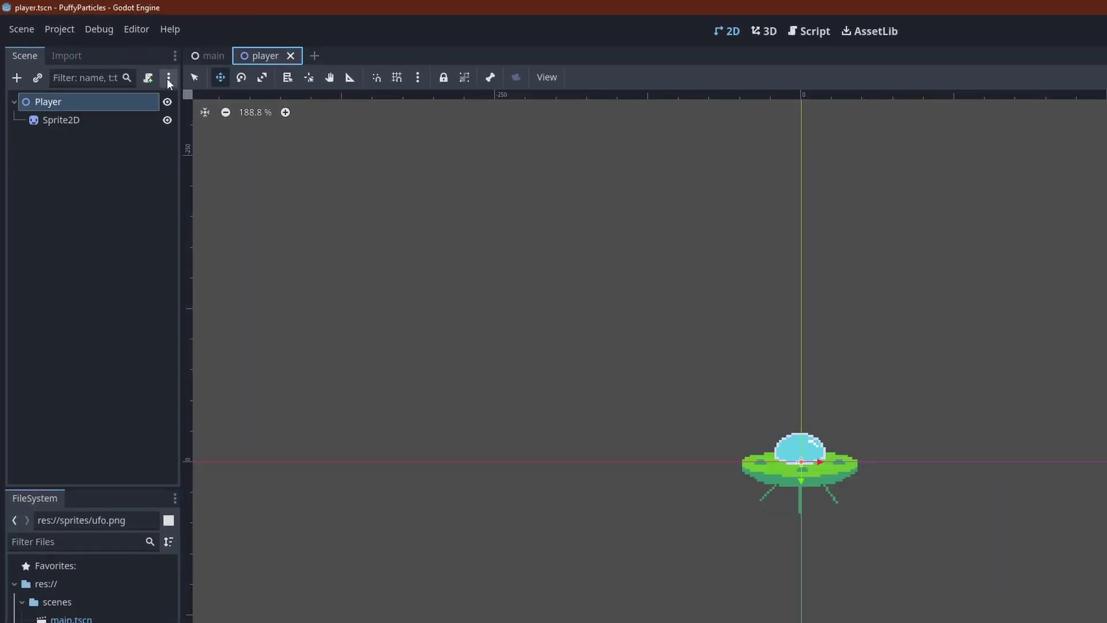
right_click(92, 102)
click(139, 218)
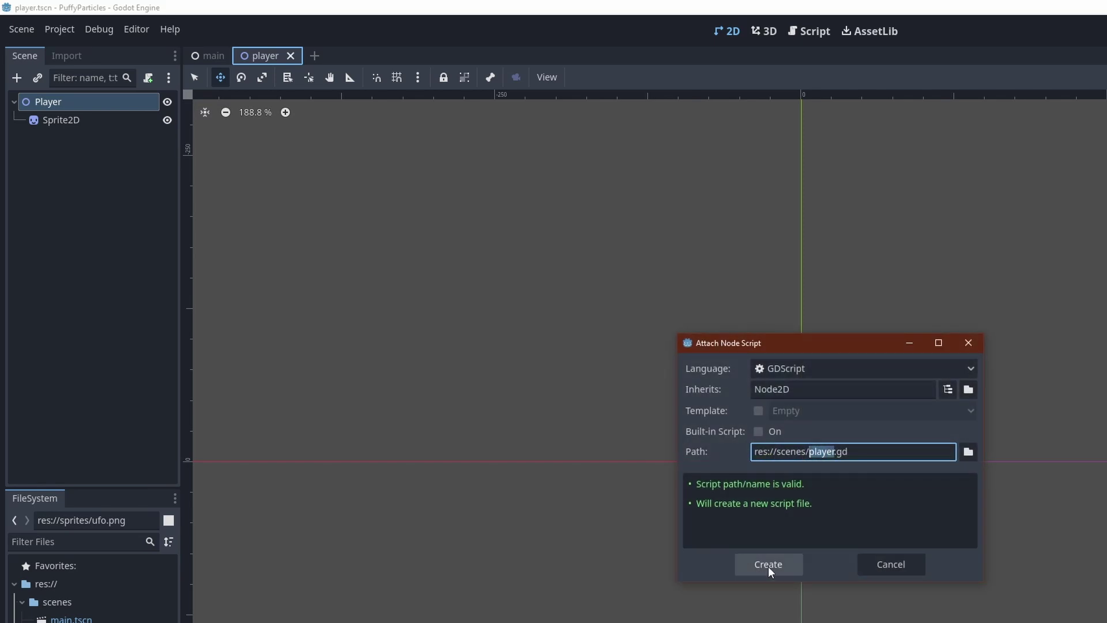
click(768, 564)
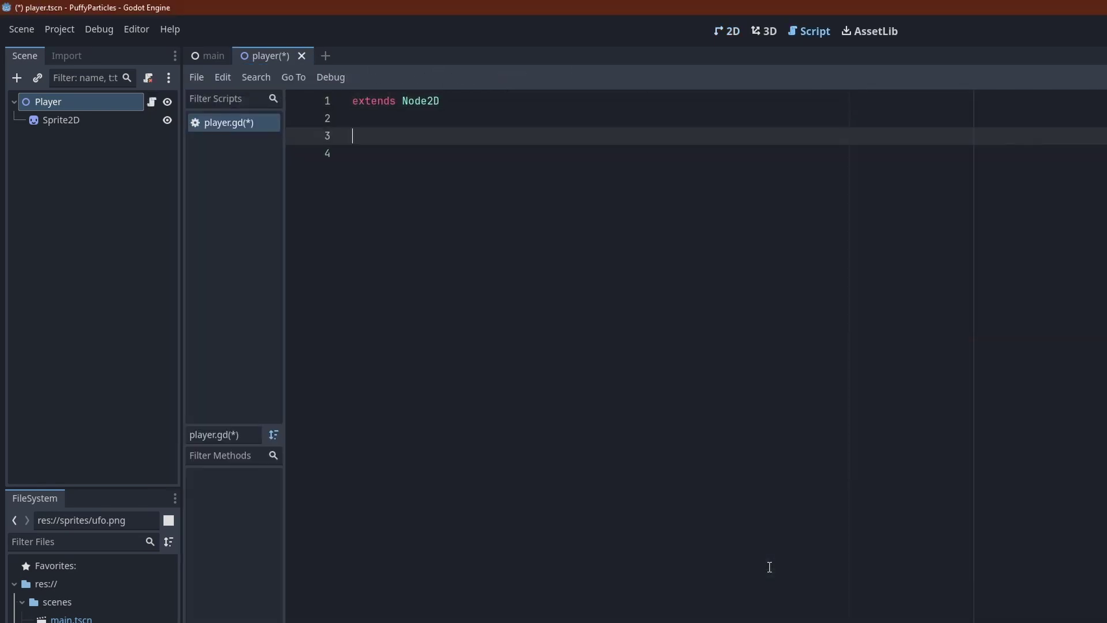
- Declare an exported float variable speed = 100.0 commented "# px / second" and begin a _process(delta: float) function
text(@export speed : float = 100.0 # px / second)
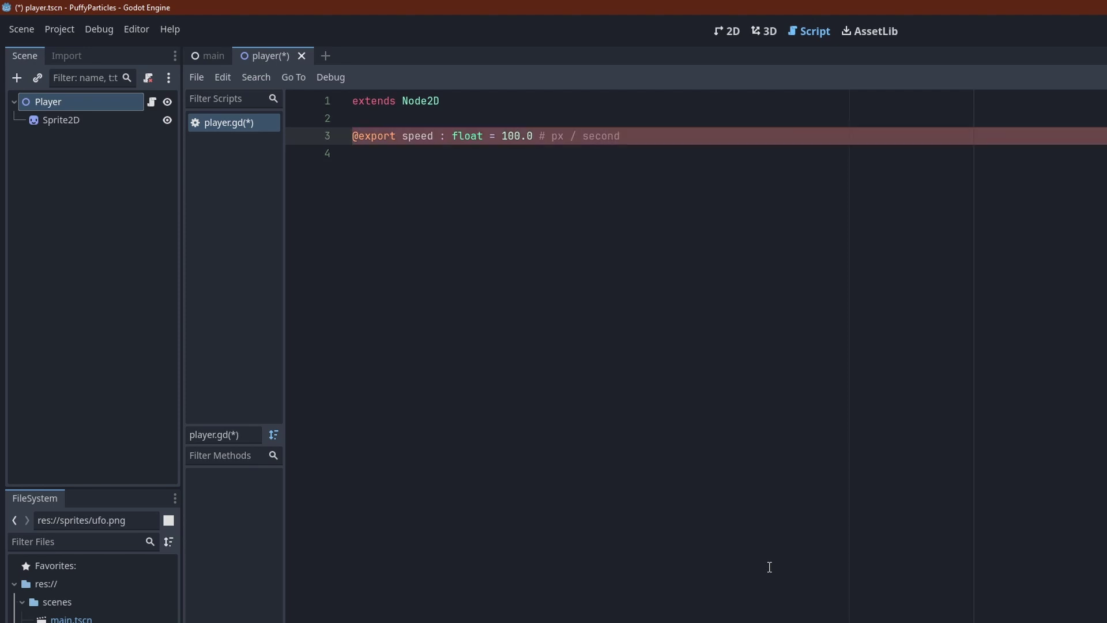
key(Return)
key(Return)
text(func _process(delta: float):)
key(Return)
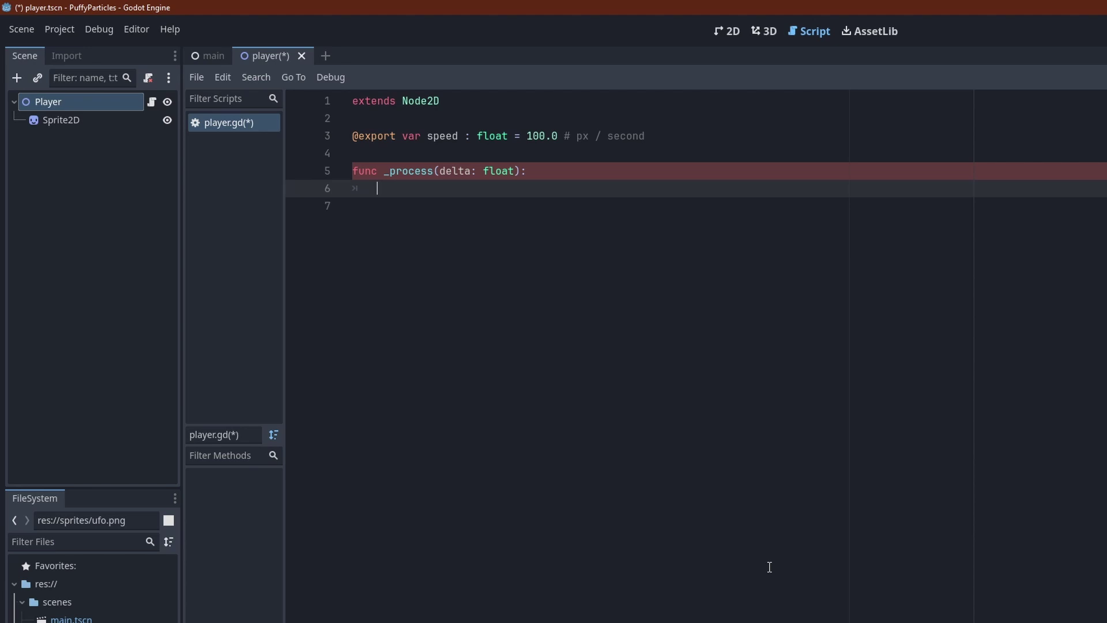
- Add the comment "# Move player." and an if branch in _process that adds delta * speed to position.y while "ui_down" is pressed
key(Return)
text(# Move pla)
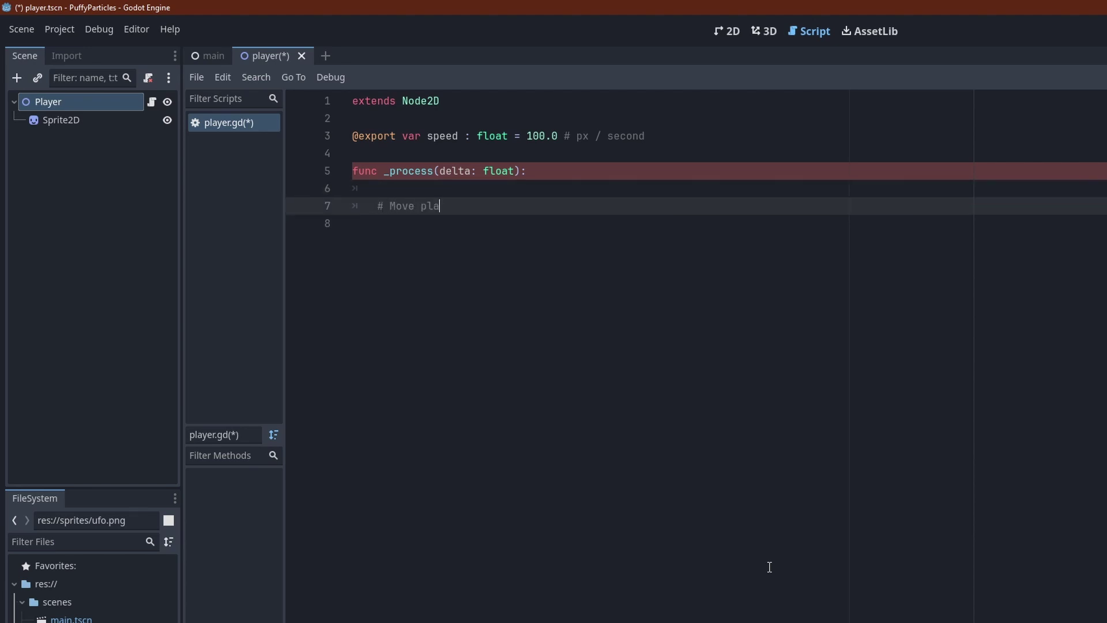
text(yer.)
key(Return)
text(if Input.is_action_pressed())
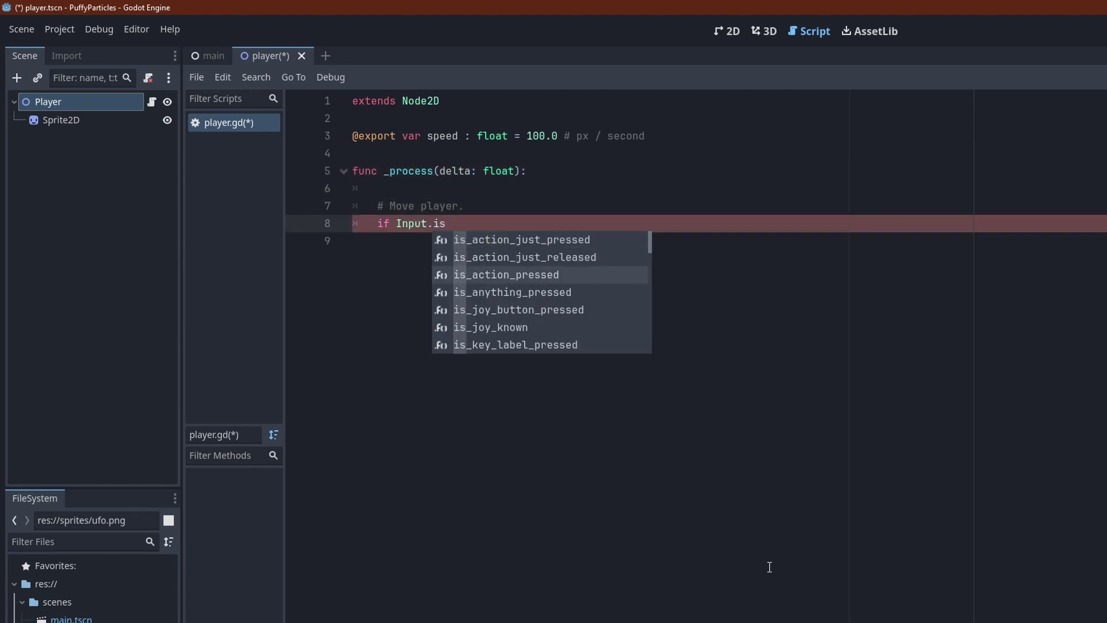
key(Down)
key(Return)
key(End)
text(:)
key(Return)
text(pos)
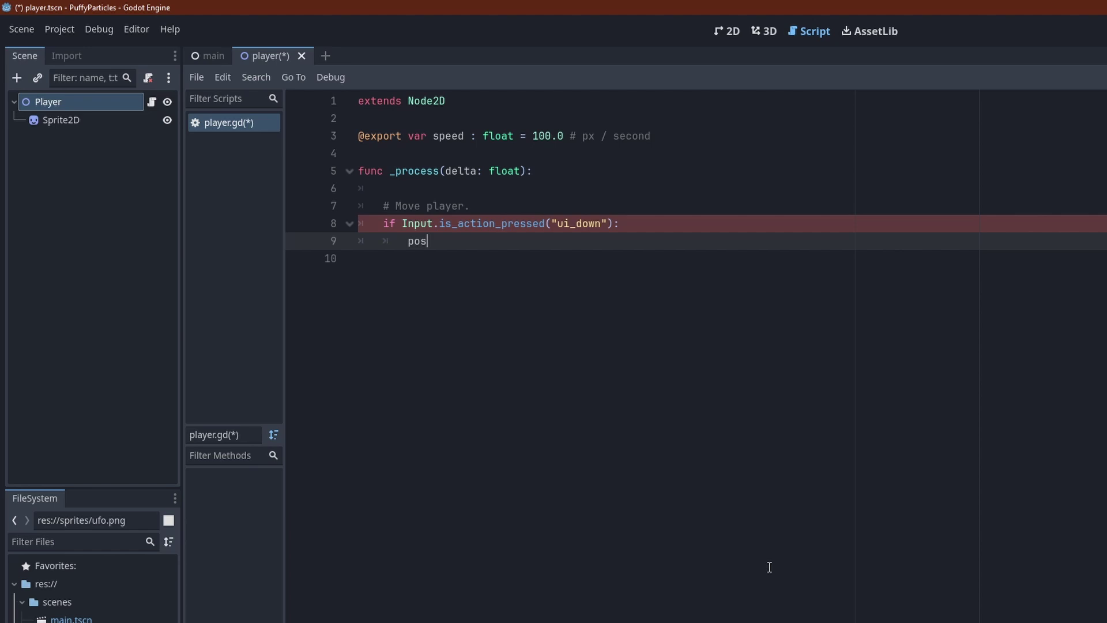
text(ition.y += del)
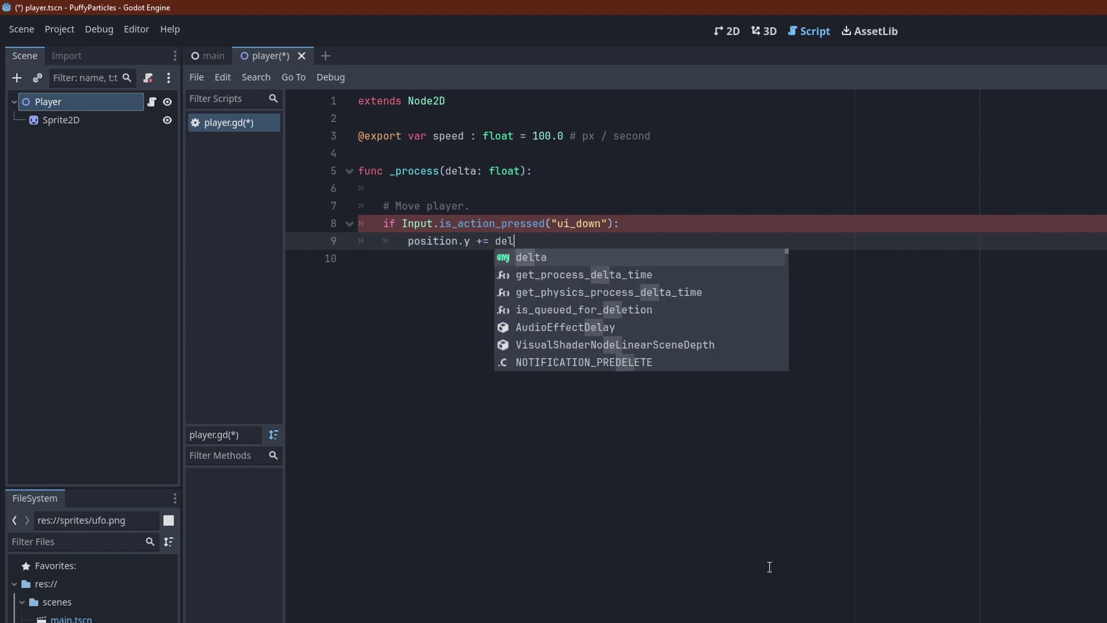
text(ta * speed)
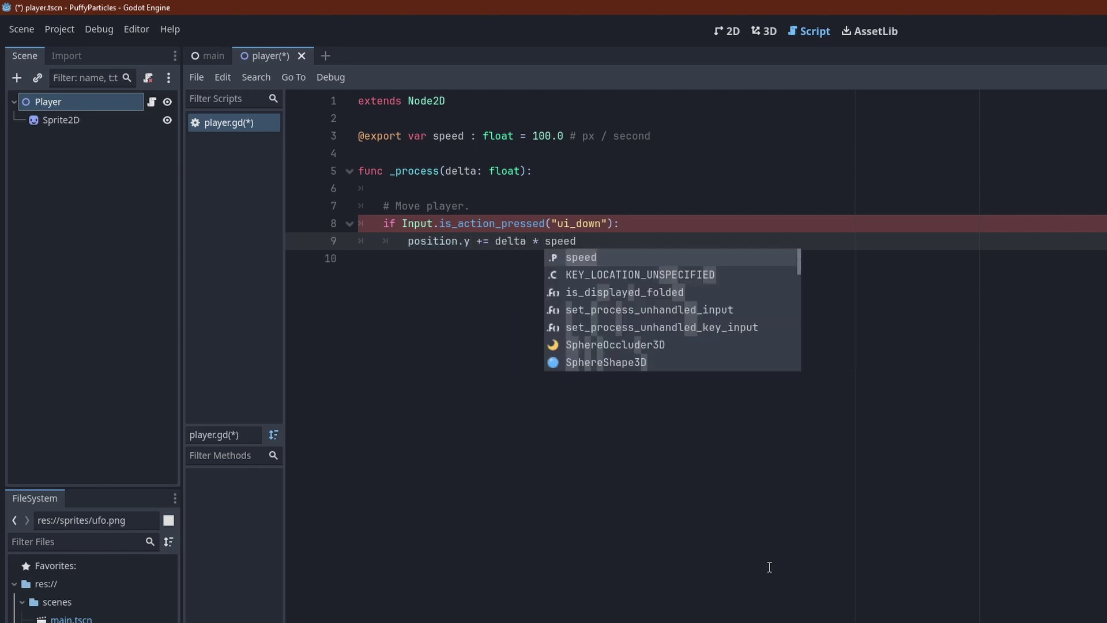
key(Escape)
- Add an elif branch that subtracts delta * speed from position.y while "ui_up" is pressed, adapted from a copy of the down branch
key(Down)
text(if Input.is_action_pressed("ui_down"): 		position.y += delta * speed)
key(Up)
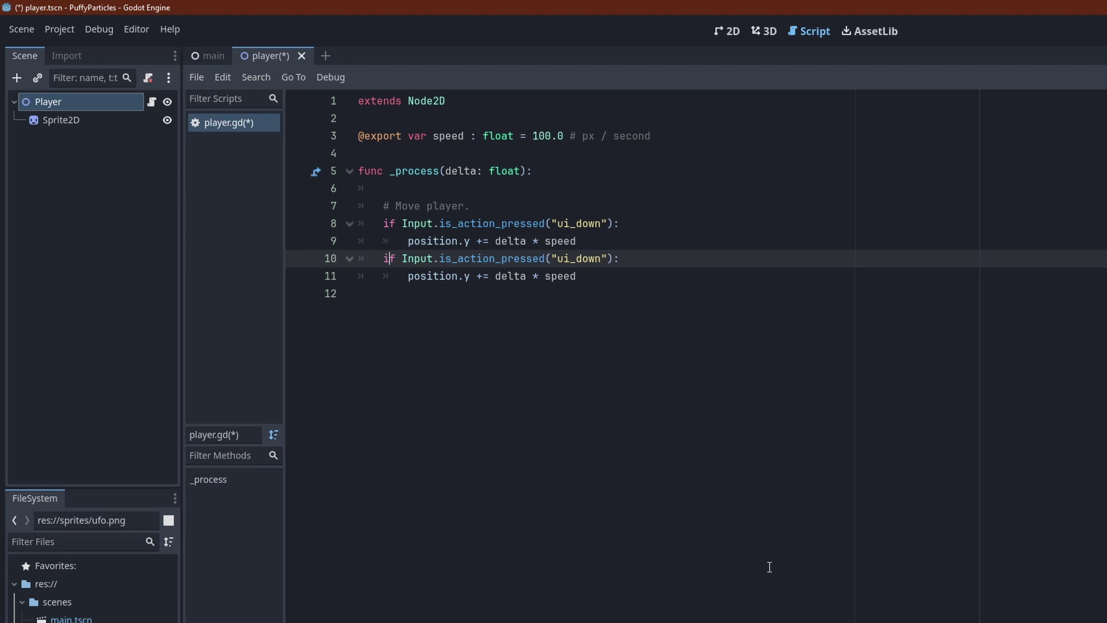
key(Home)
text(el)
key(End)
key(Left)
key(Left)
key(Left)
key(BackSpace)
key(BackSpace)
key(BackSpace)
key(BackSpace)
text(up)
key(Down)
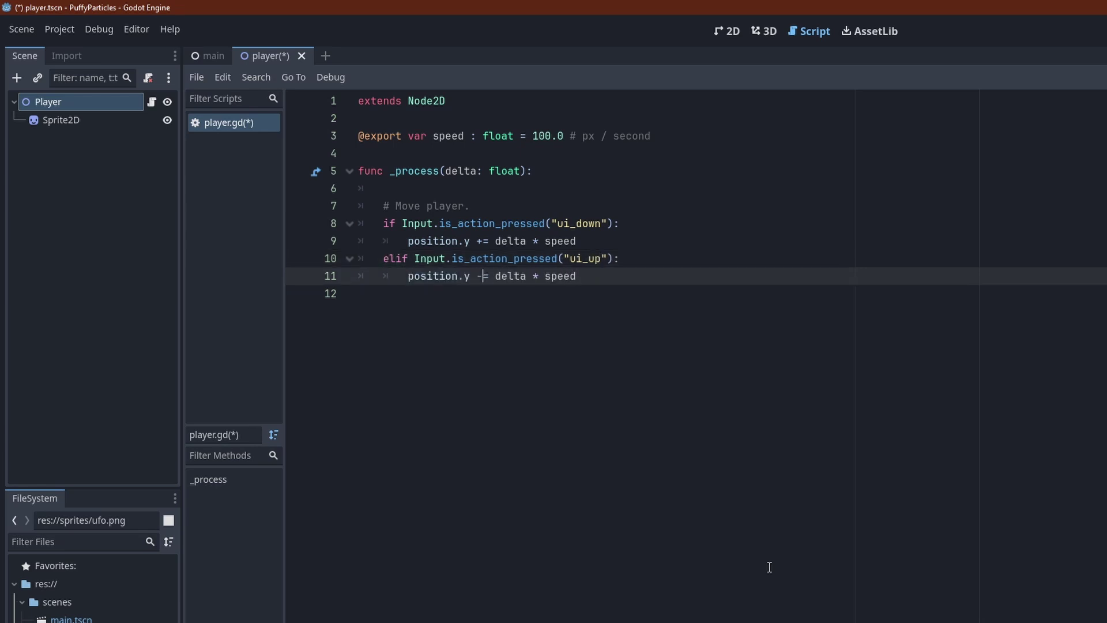
- Duplicate the down and up branches below the existing code as two more elif branches
key(Up)
key(Up)
key(Up)
key(shift+Down)
key(shift+Down)
key(shift+Down)
key(shift+Down)
key(ctrl+c)
key(Right)
key(ctrl+v)
key(Up)
key(Up)
key(Up)
key(End)
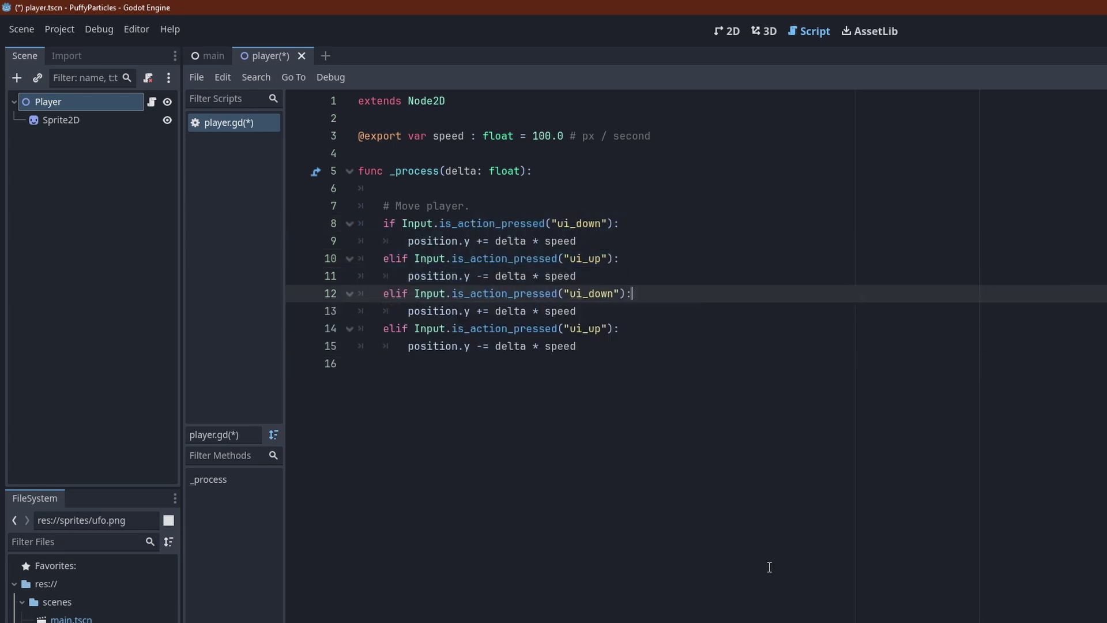
- Change the actions checked in the two duplicated elif branches to "ui_right" and "ui_left"
key(Left)
key(Left)
key(Left)
key(BackSpace)
key(BackSpace)
key(BackSpace)
key(BackSpace)
text(right)
key(Down)
key(Down)
key(BackSpace)
key(BackSpace)
text(left)
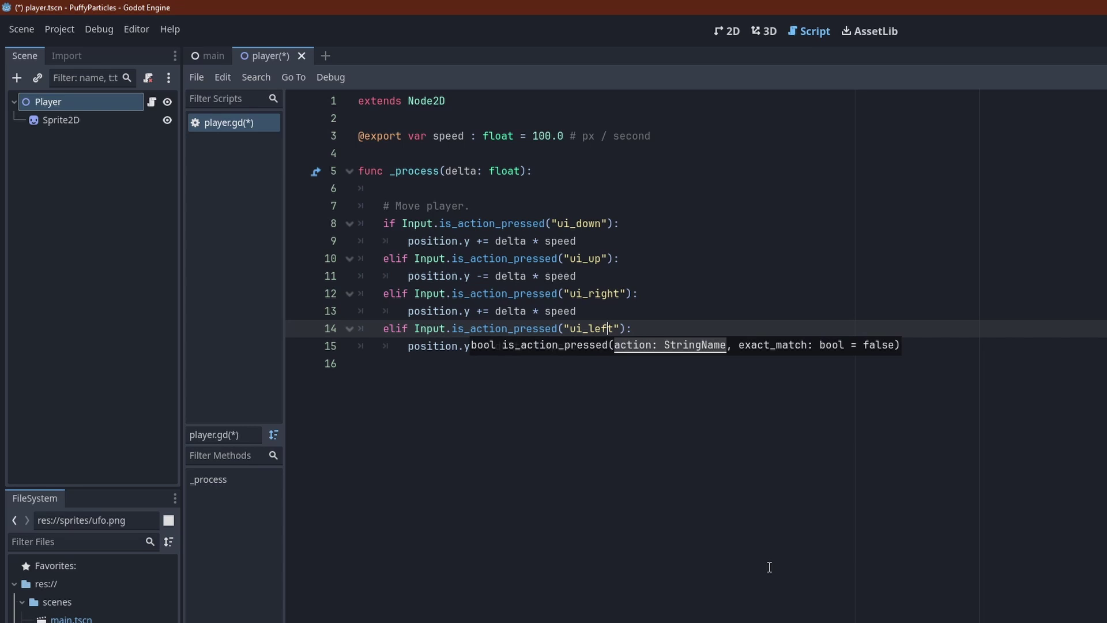
- Make the right and left branches change position.x instead of position.y, and save the script
key(Up)
key(Home)
key(Right)
key(Right)
key(Right)
key(Right)
key(Right)
key(Right)
key(Right)
key(Right)
key(Right)
key(Right)
key(BackSpace)
text(x)
key(Down)
key(Down)
key(BackSpace)
text(x)
key(Down)
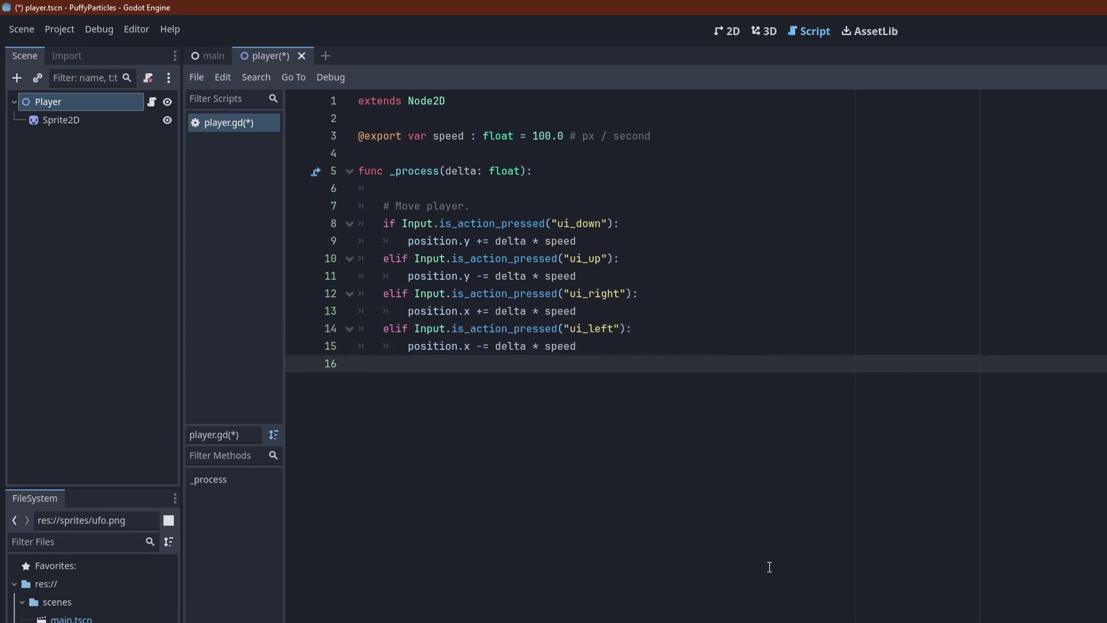
key(ctrl+s)
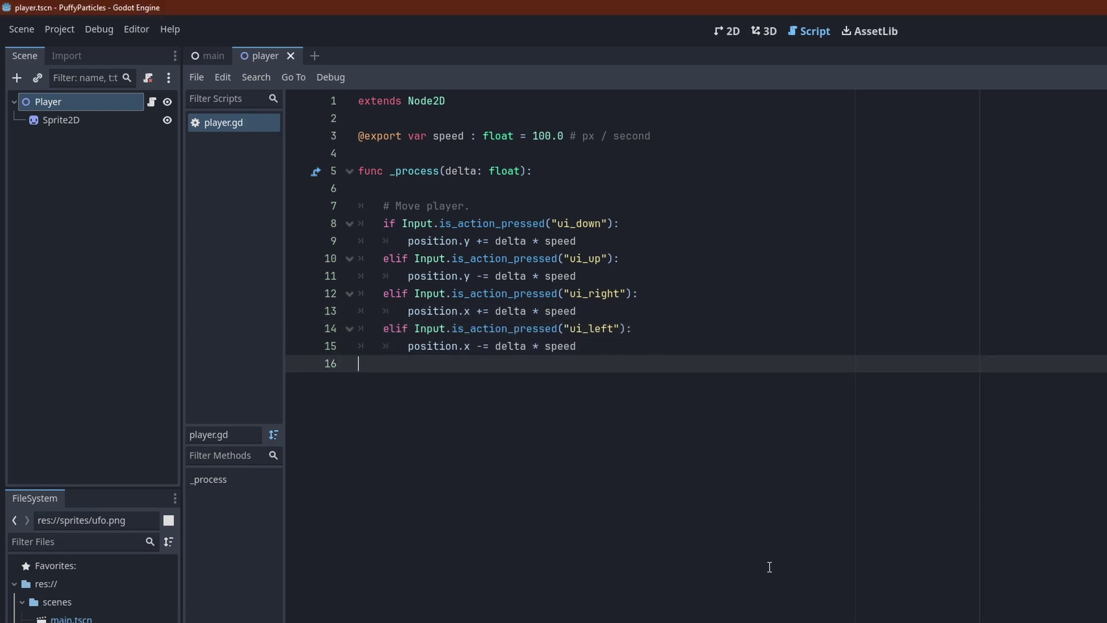
- Run the project, test steering the UFO in all four directions, and close the game window
key(F5)
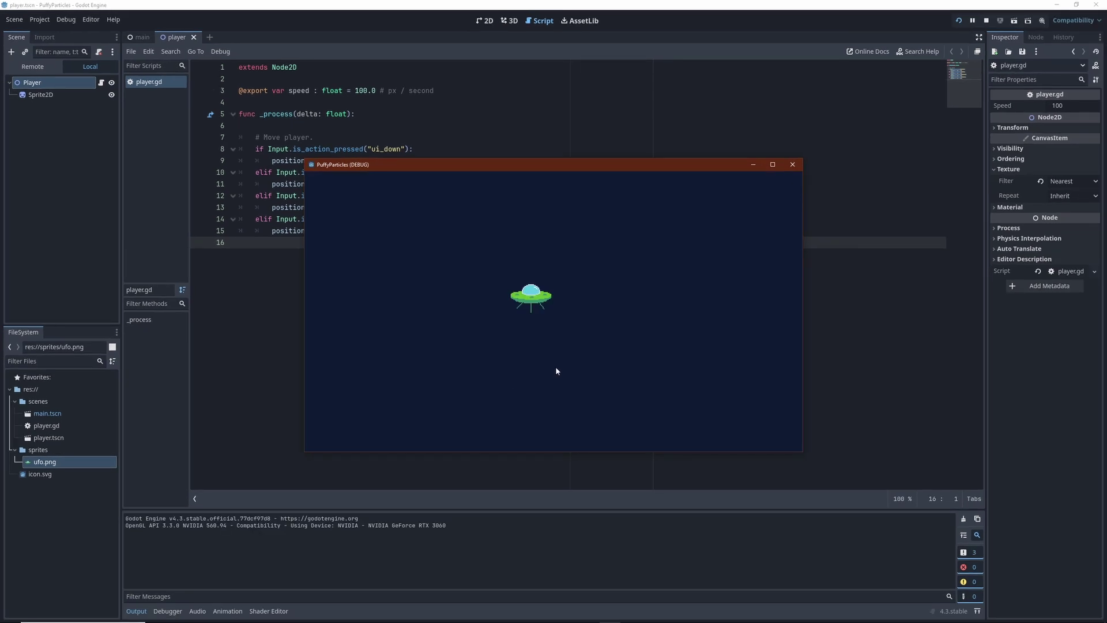
key(Right)
key(Down)
key(Left)
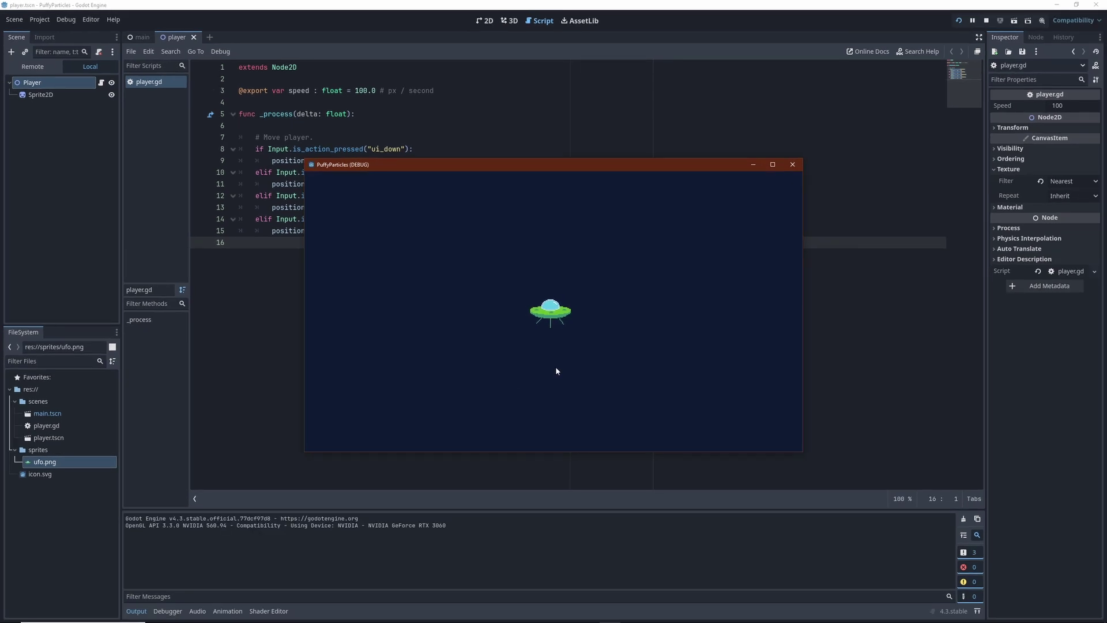
key(Up)
key(Right)
key(Down)
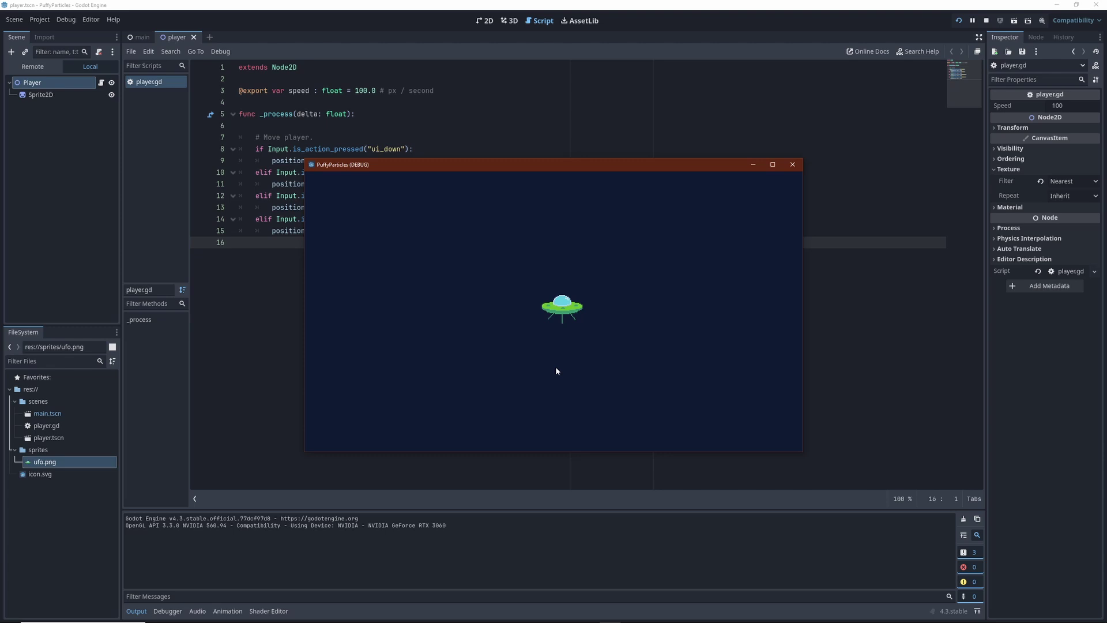
key(Right)
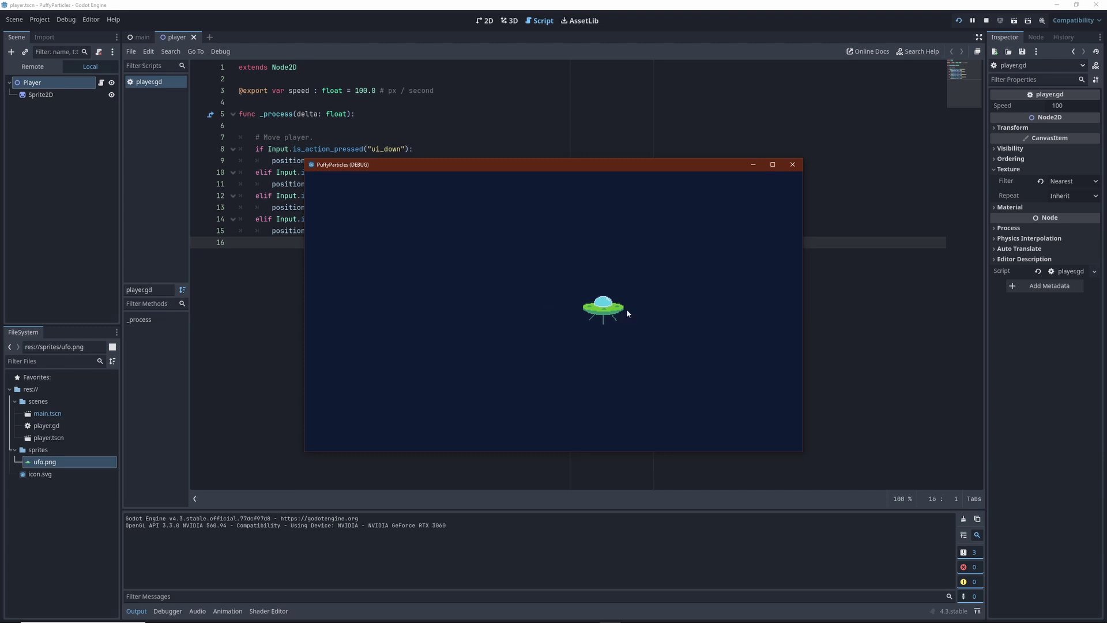
click(792, 166)
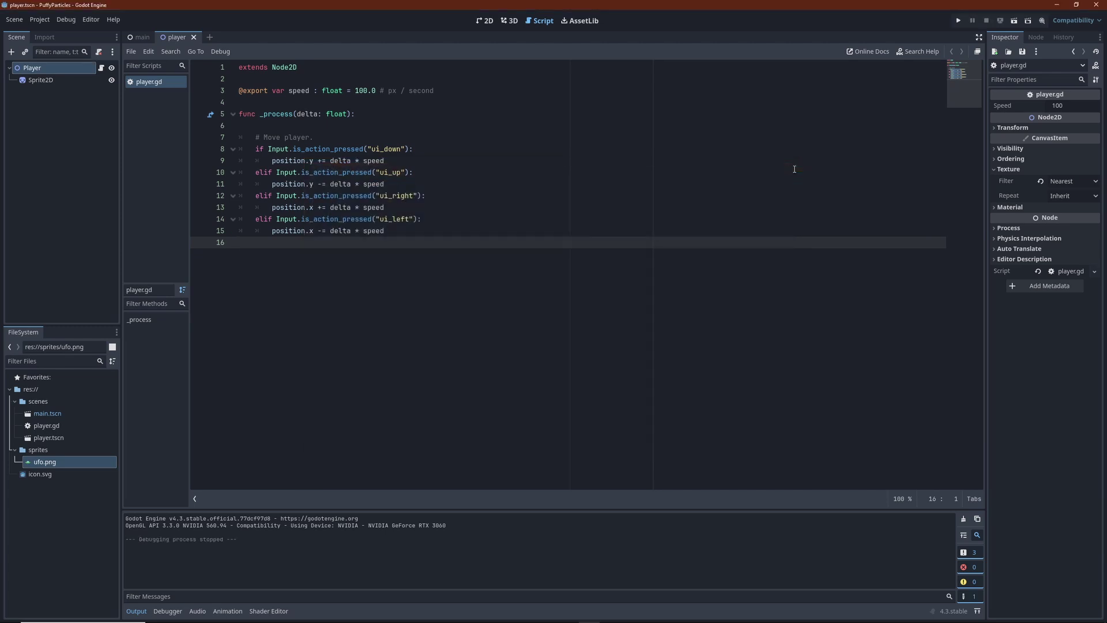
- Set the Speed of the Player instance in the main scene to 200
click(144, 37)
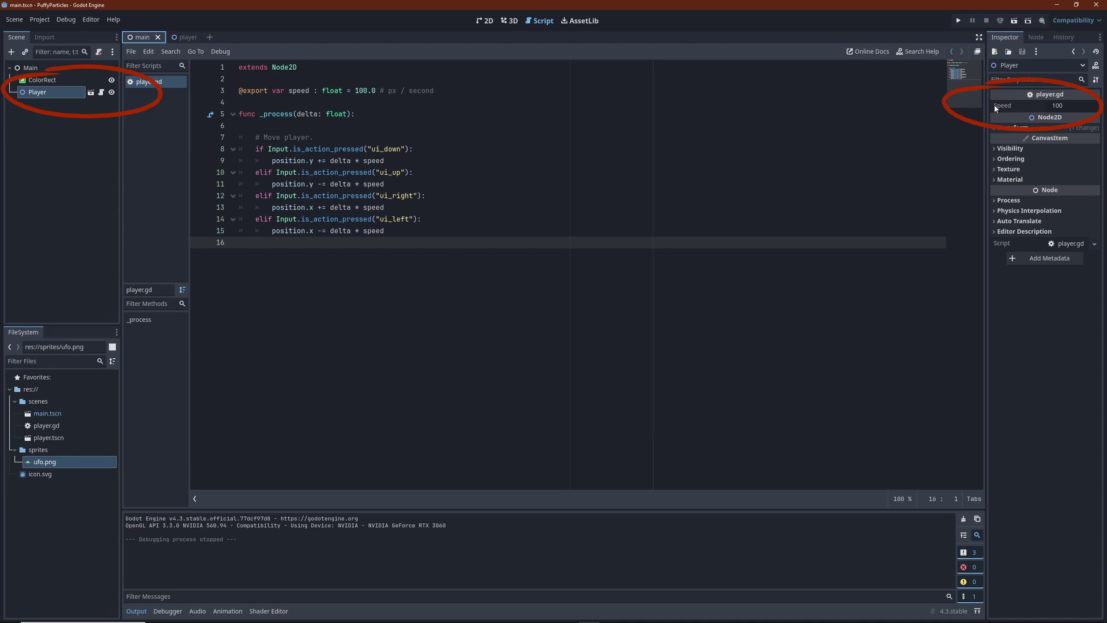
click(1055, 106)
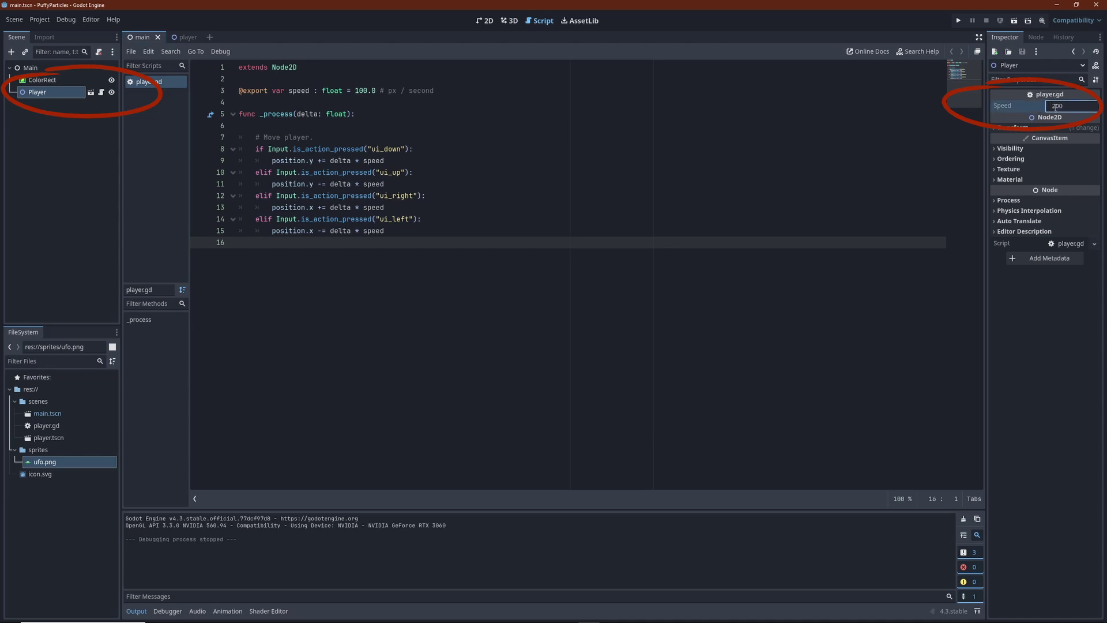
key(Return)
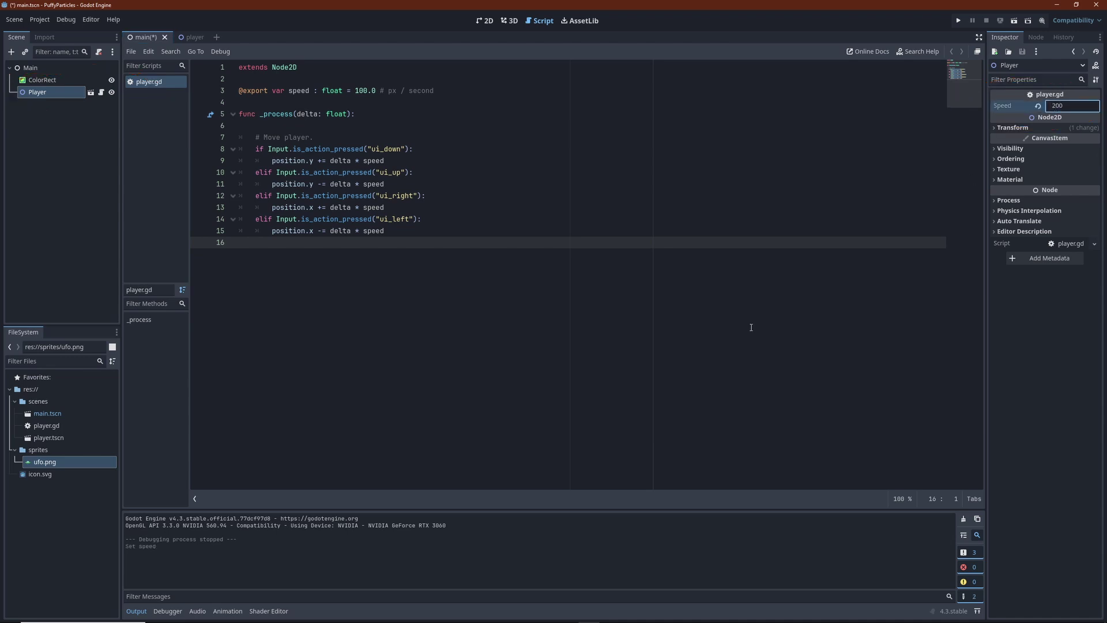
- Run the project, steer the UFO around at its new speed, and close the game window
key(F5)
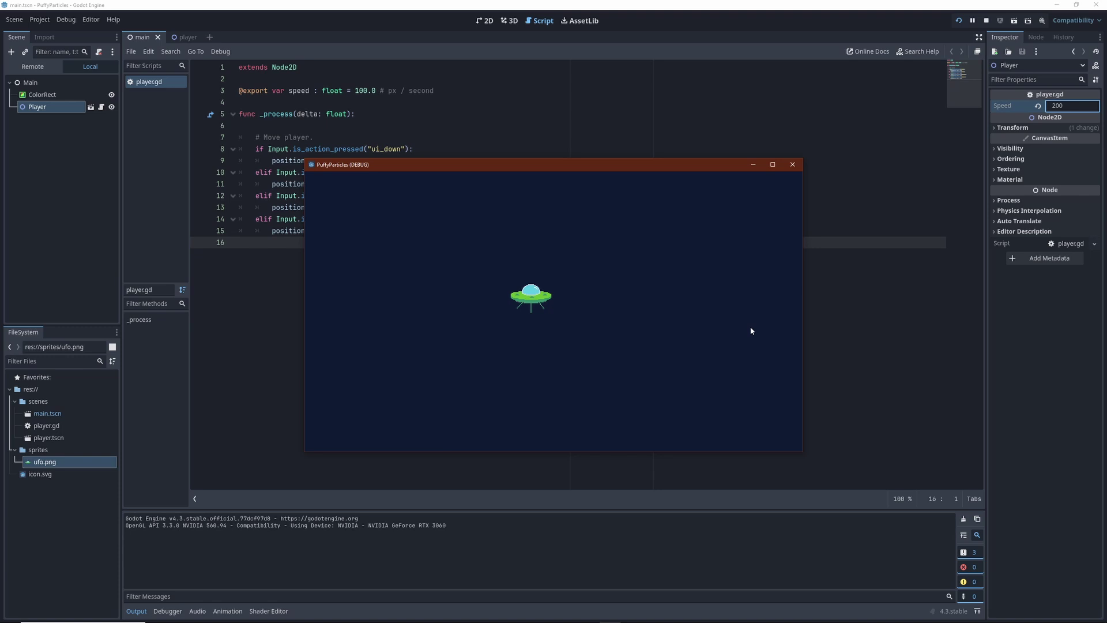
key(Right)
key(Down)
key(Up)
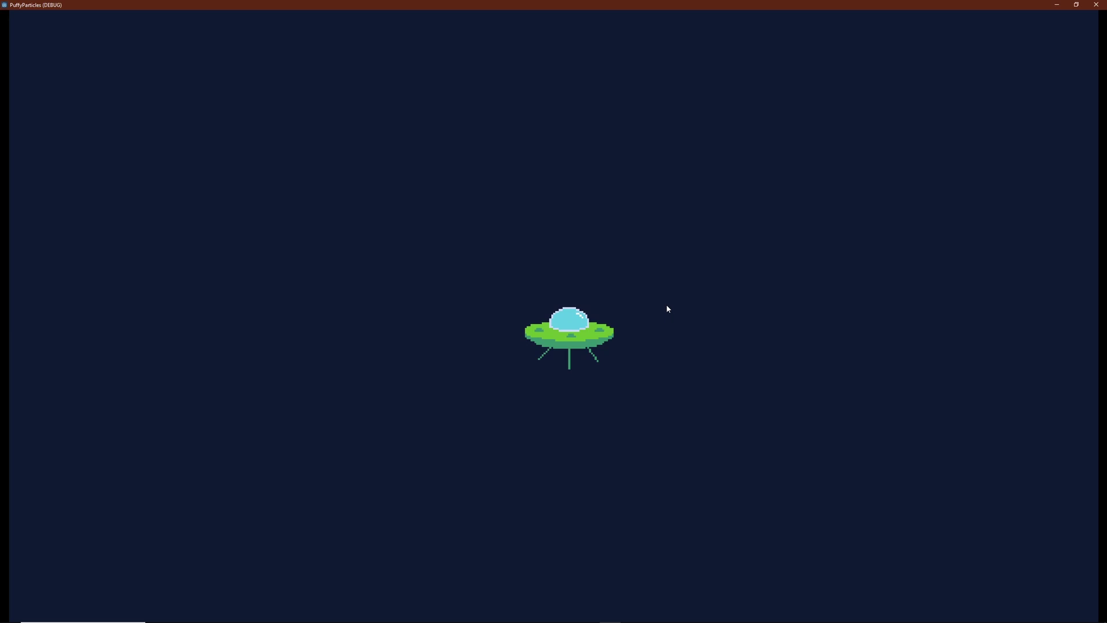
click(1097, 6)
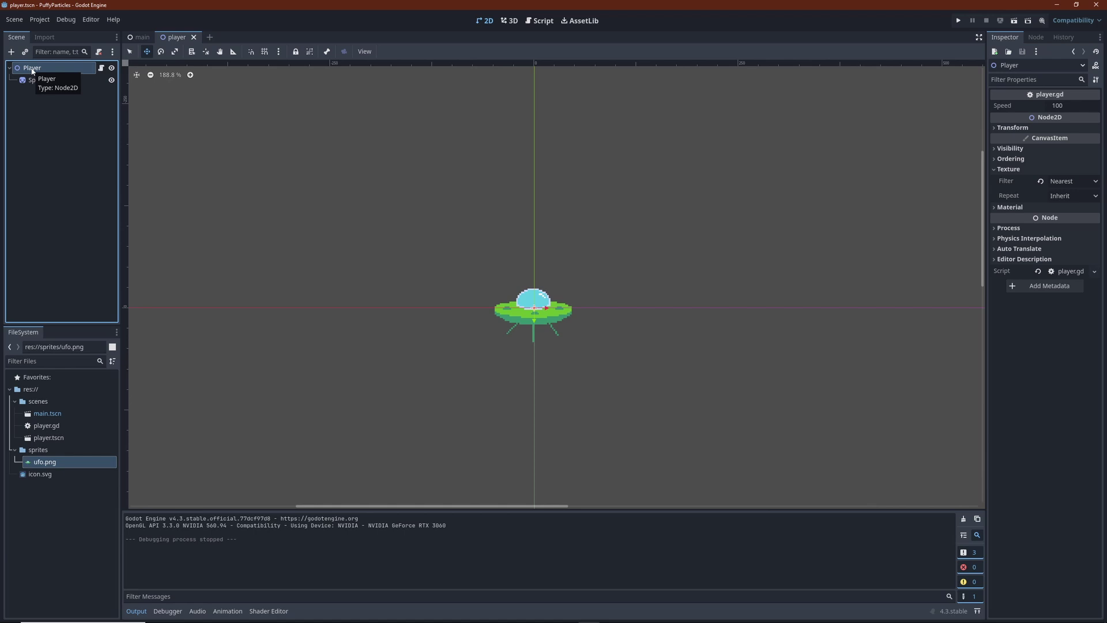
- Add a GPUParticles2D node as a child of the Player node in the player scene
right_click(32, 71)
click(49, 91)
text(part)
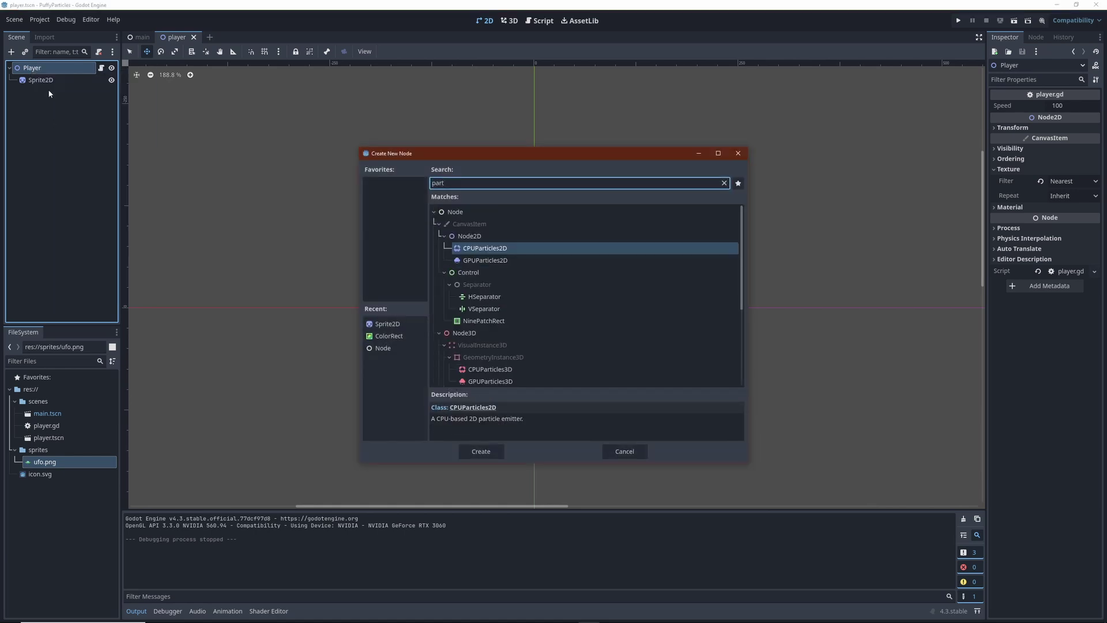
click(460, 261)
click(481, 451)
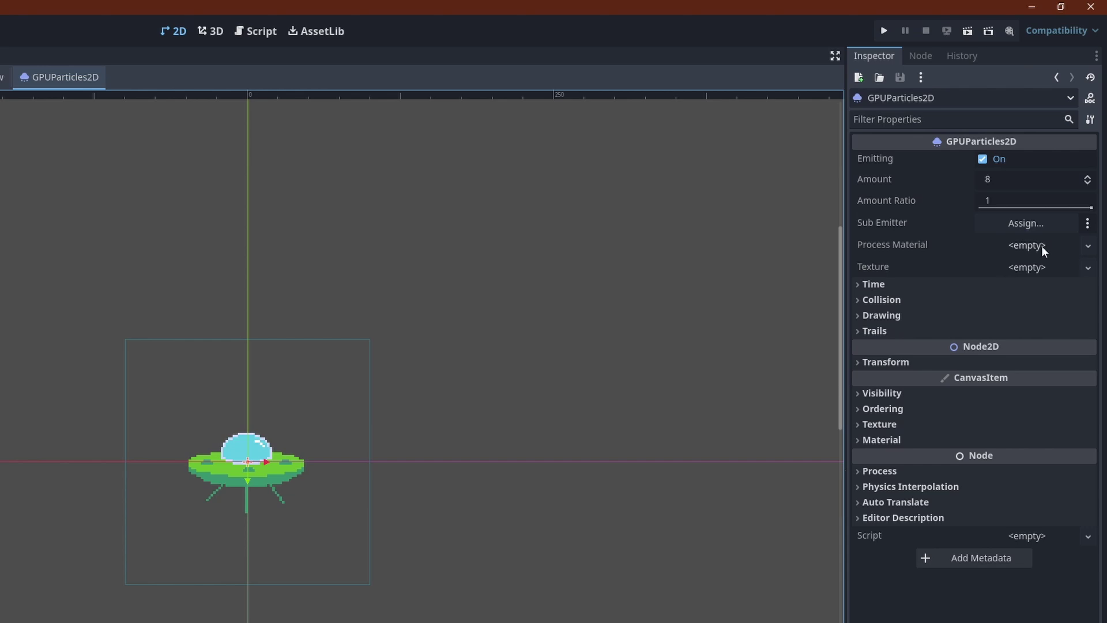
- Assign a new ParticleProcessMaterial as the GPUParticles2D node's Process Material and expand its properties
click(1087, 245)
click(1050, 264)
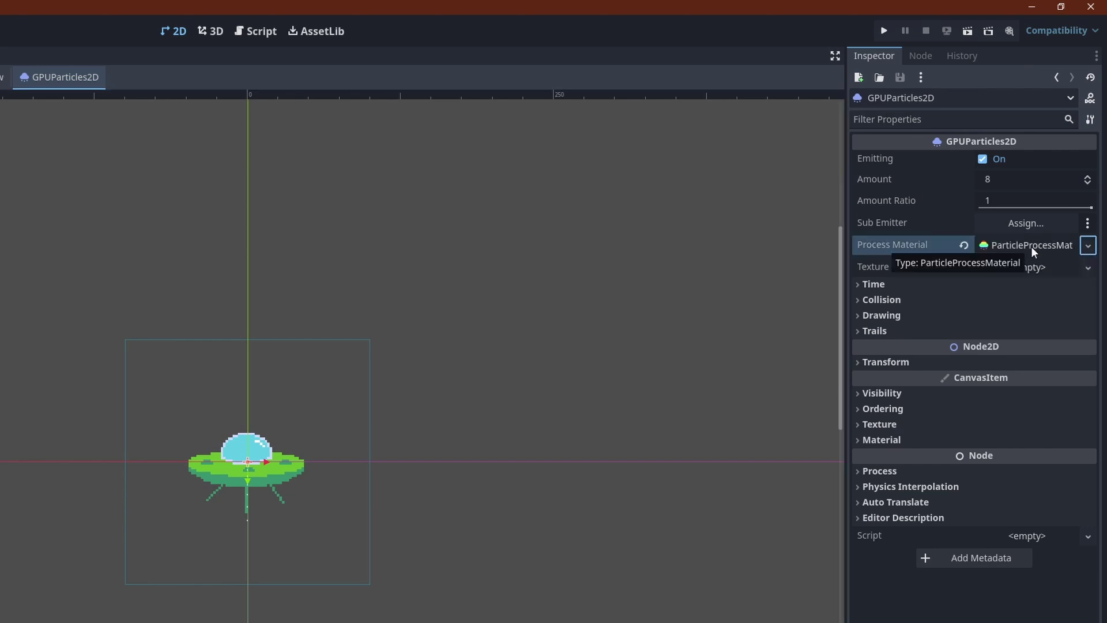
click(1030, 247)
scroll(243, 483, up, 5)
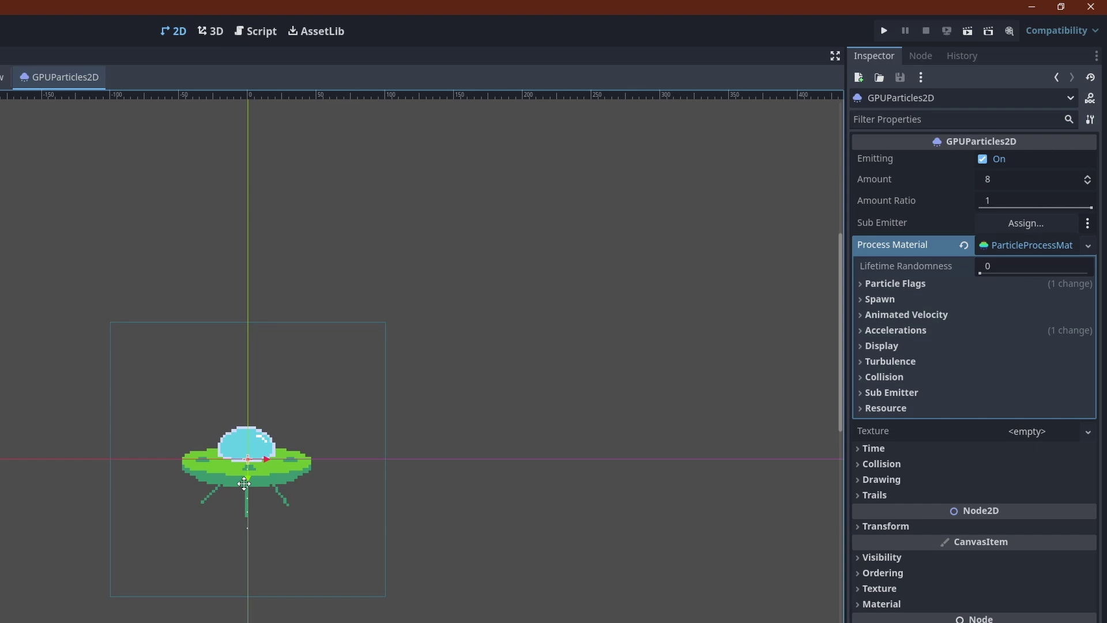
- Import the 160 x 32 puff sprite sheet from the Assets folder and assign it as the particle texture
scroll(243, 483, up, 1)
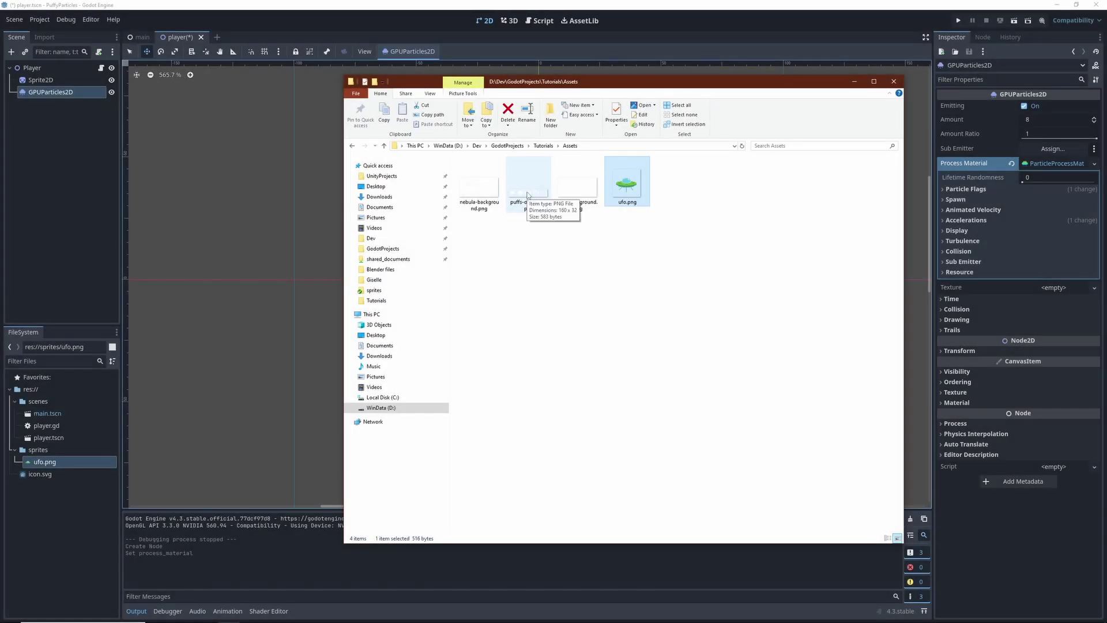
click(528, 195)
drag(39, 455, 1052, 290)
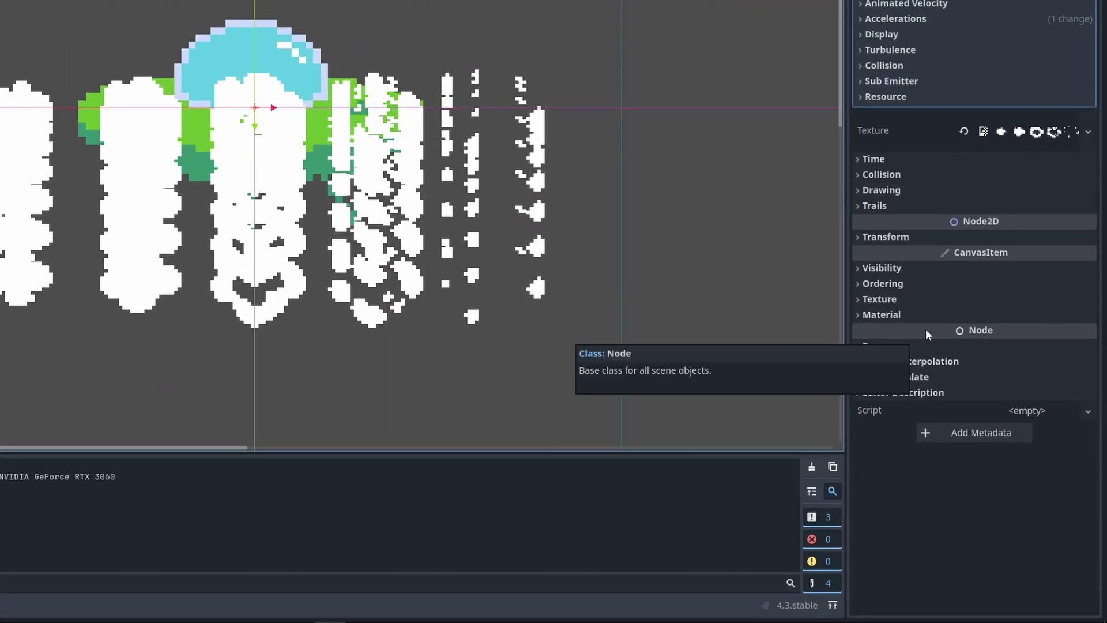
- Assign a new CanvasItemMaterial as the GPUParticles2D node's Material and expand its properties
click(857, 314)
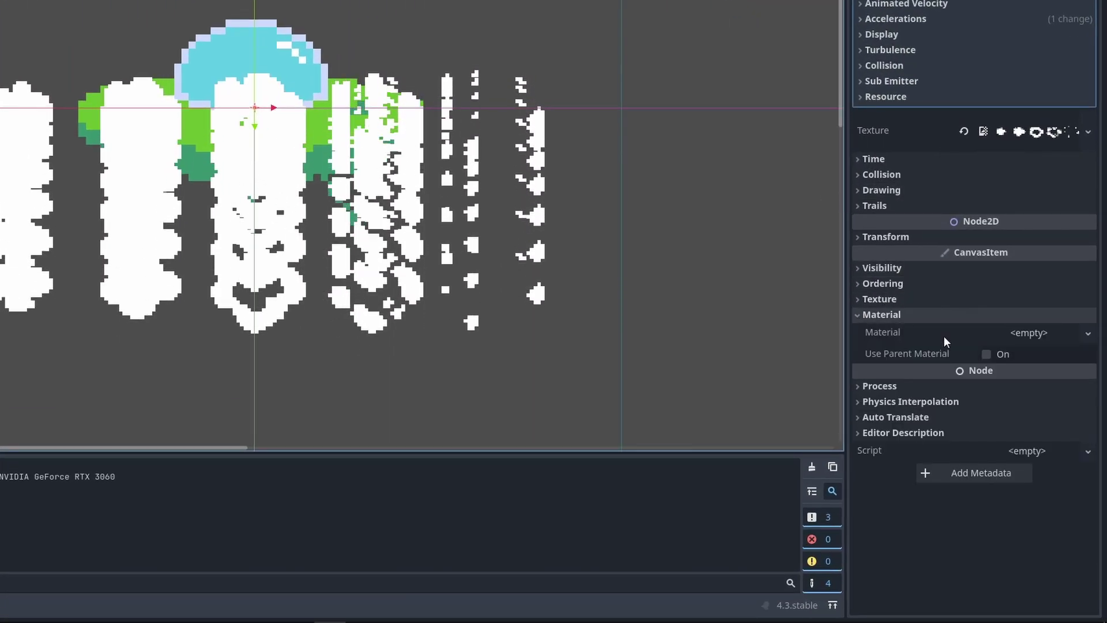
click(1015, 333)
click(1016, 351)
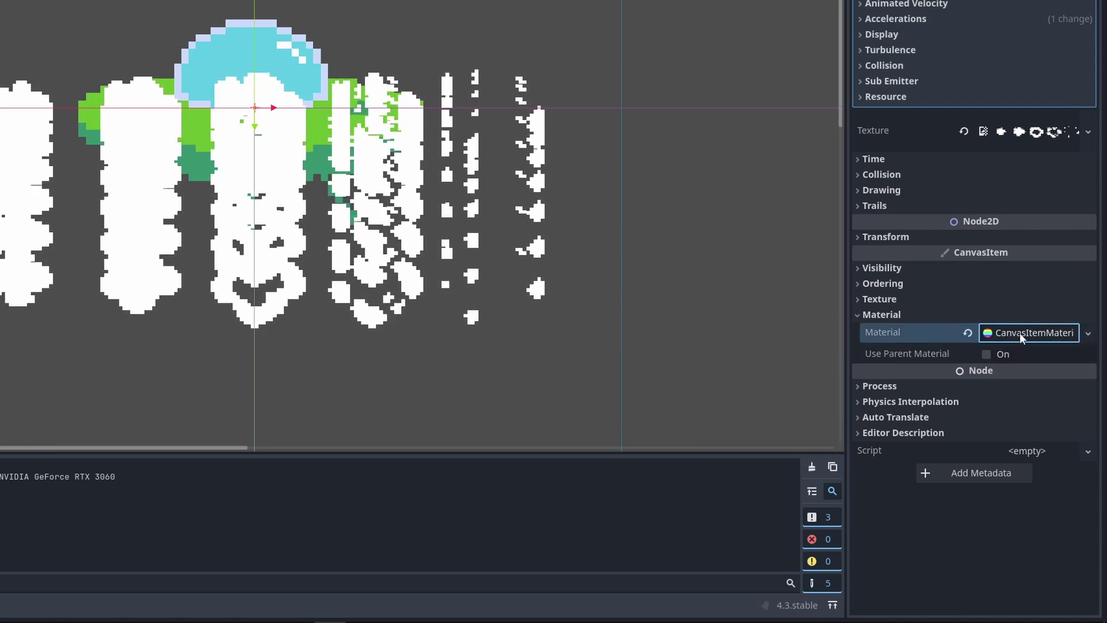
click(1019, 333)
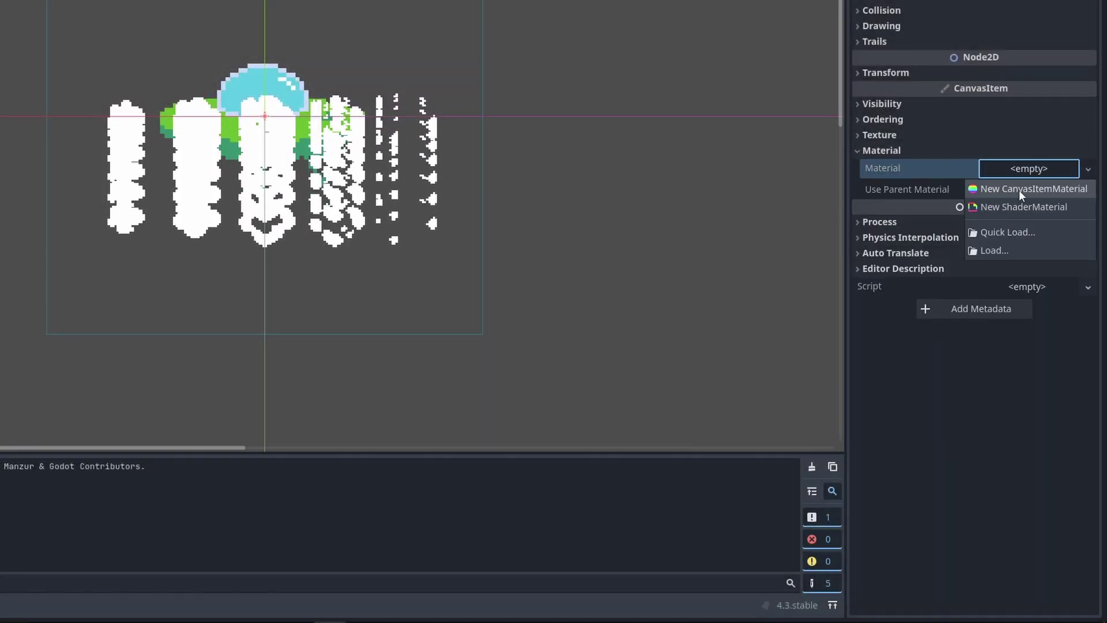
click(1018, 190)
click(1026, 168)
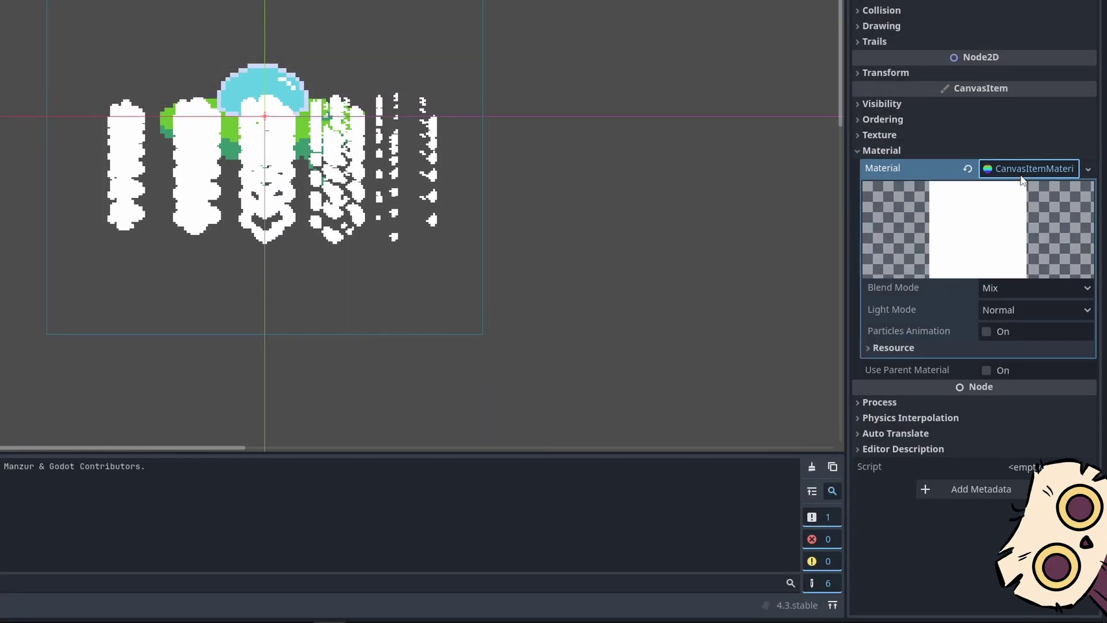
- Enable Particles Animation on the CanvasItemMaterial and set its horizontal frames to 5
click(987, 331)
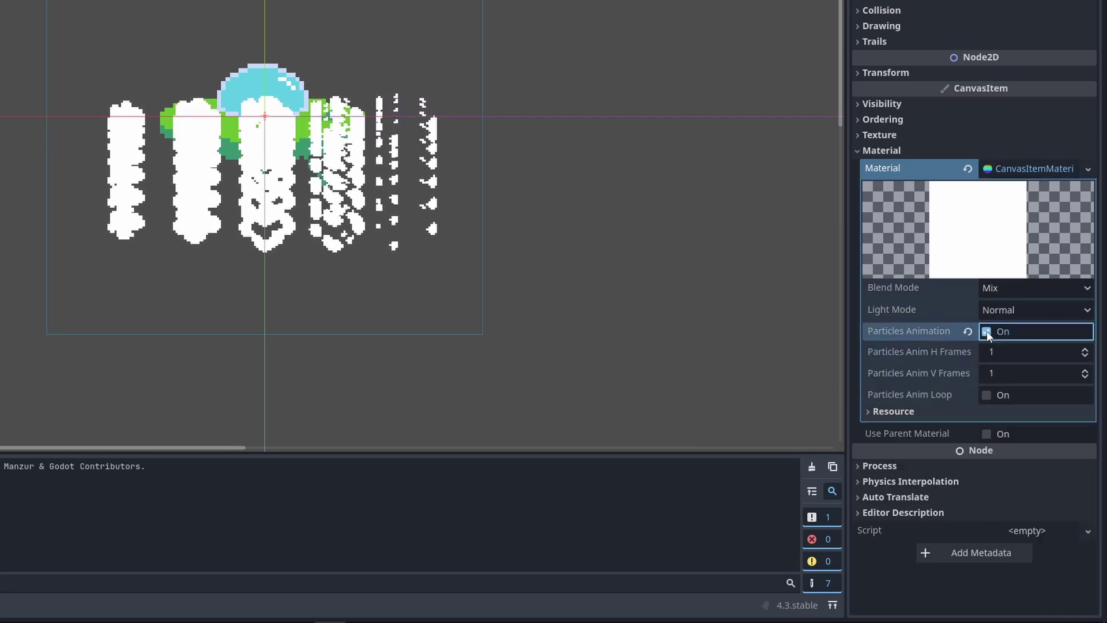
click(1004, 354)
text(5)
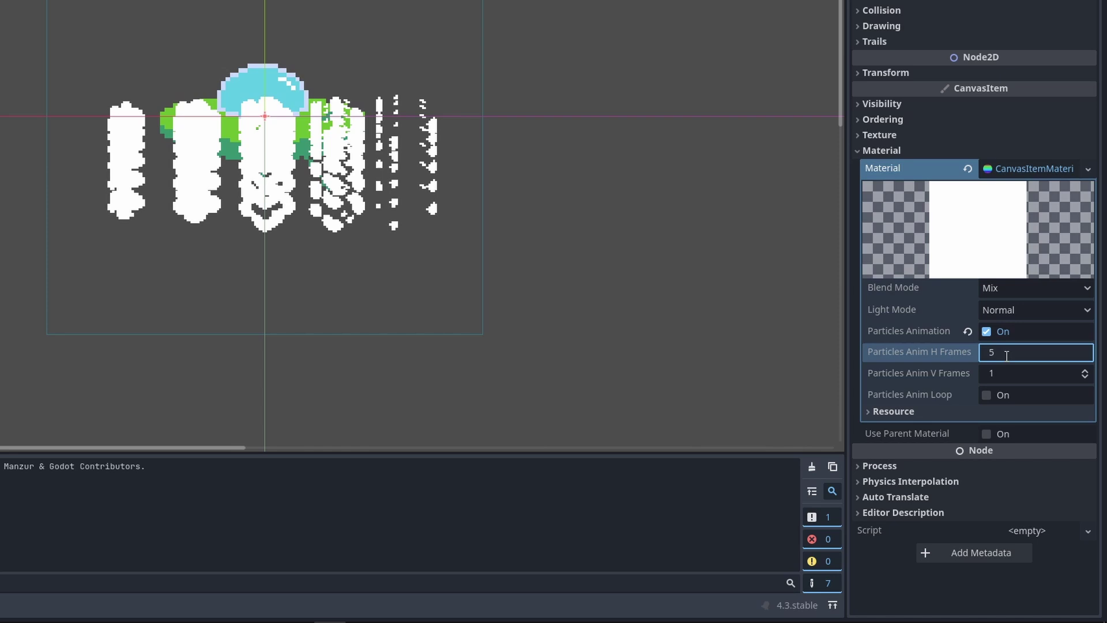
key(Return)
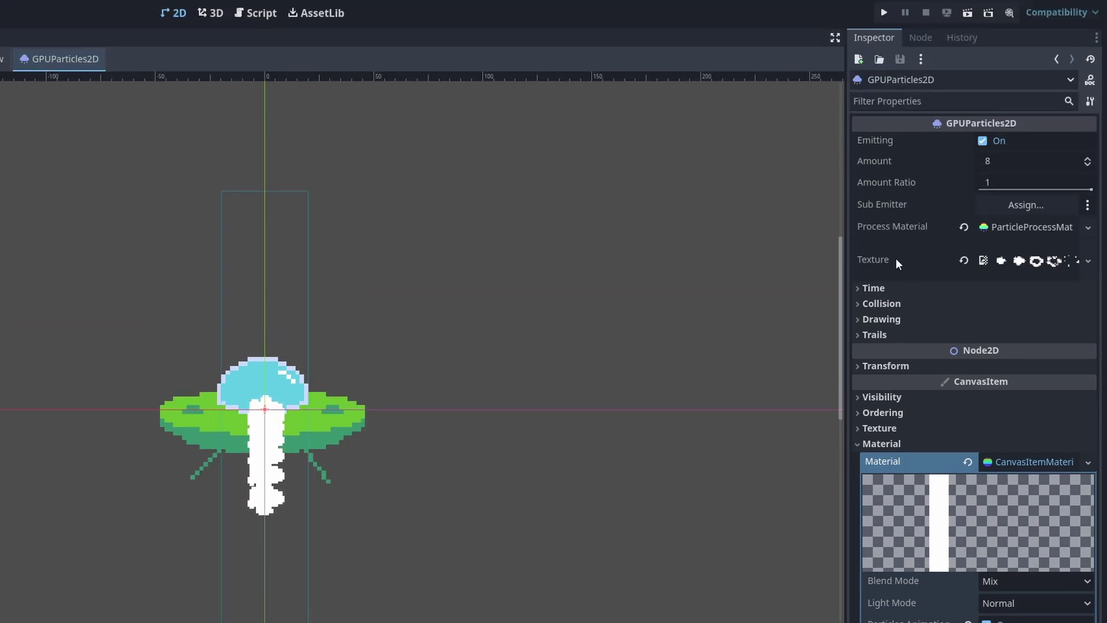
- Set the process material's display animation speed to 1 for both minimum and maximum
click(1020, 228)
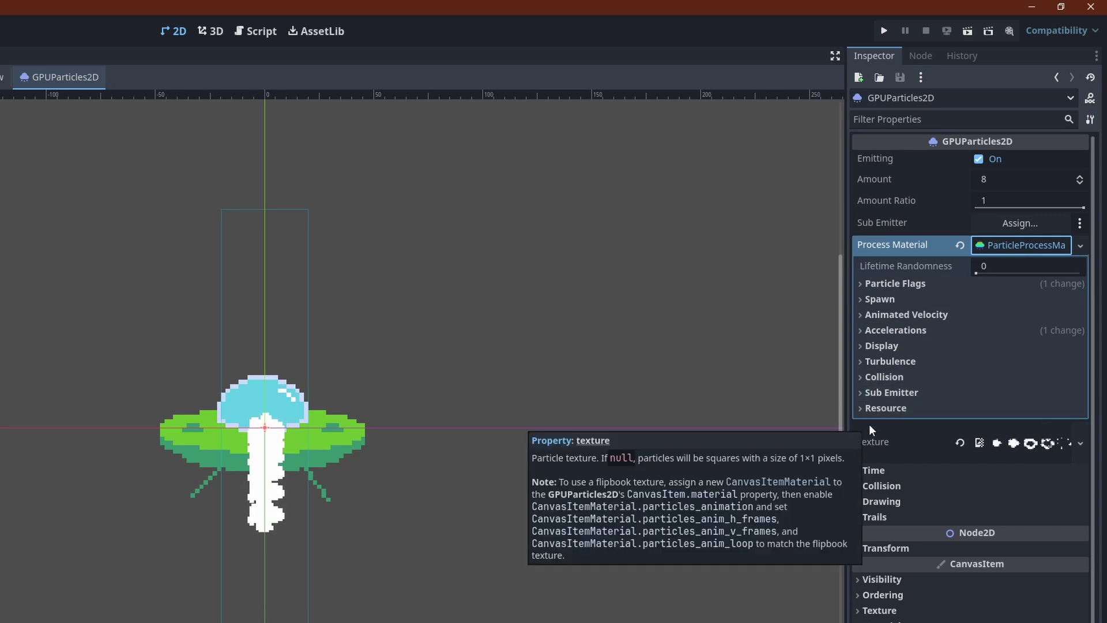
click(862, 346)
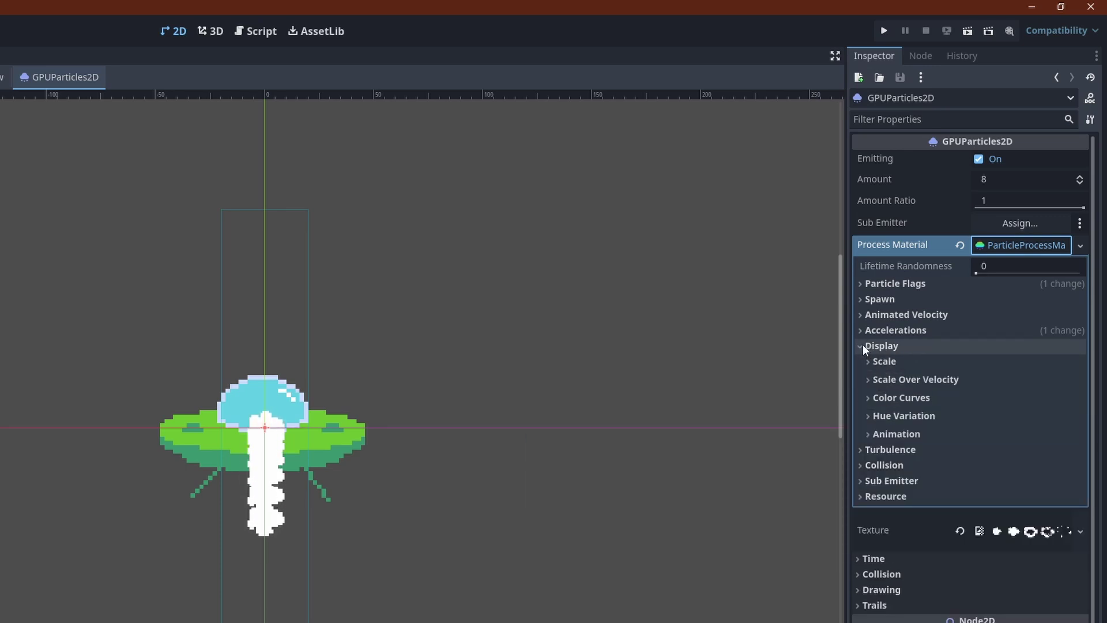
click(869, 434)
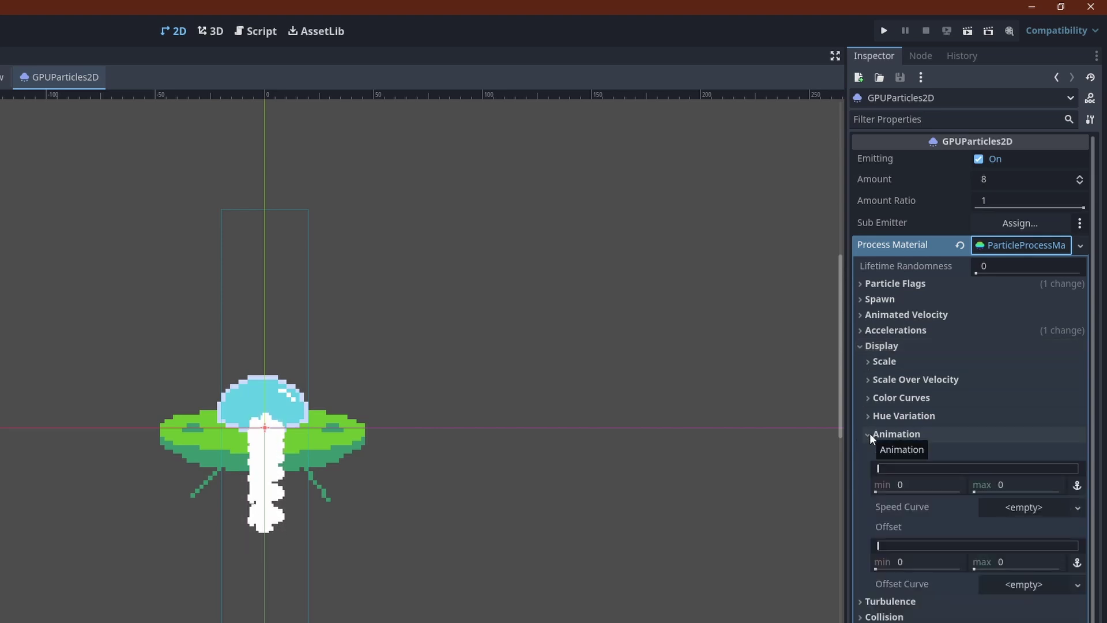
click(904, 483)
key(Tab)
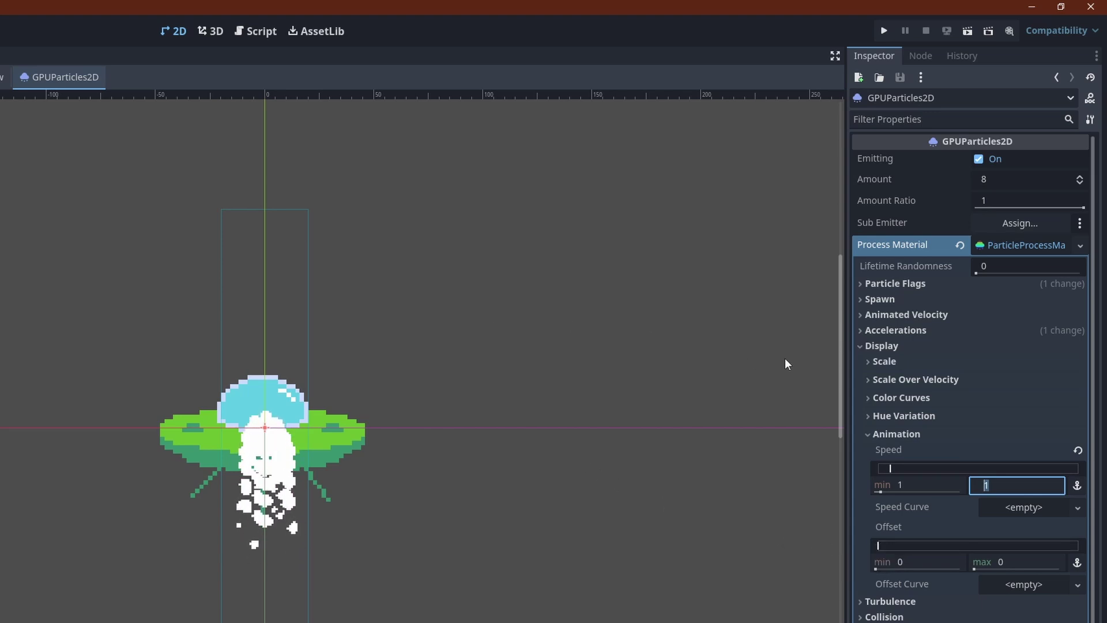
- Set the process material's y gravity to 0 under Accelerations
click(859, 341)
click(859, 334)
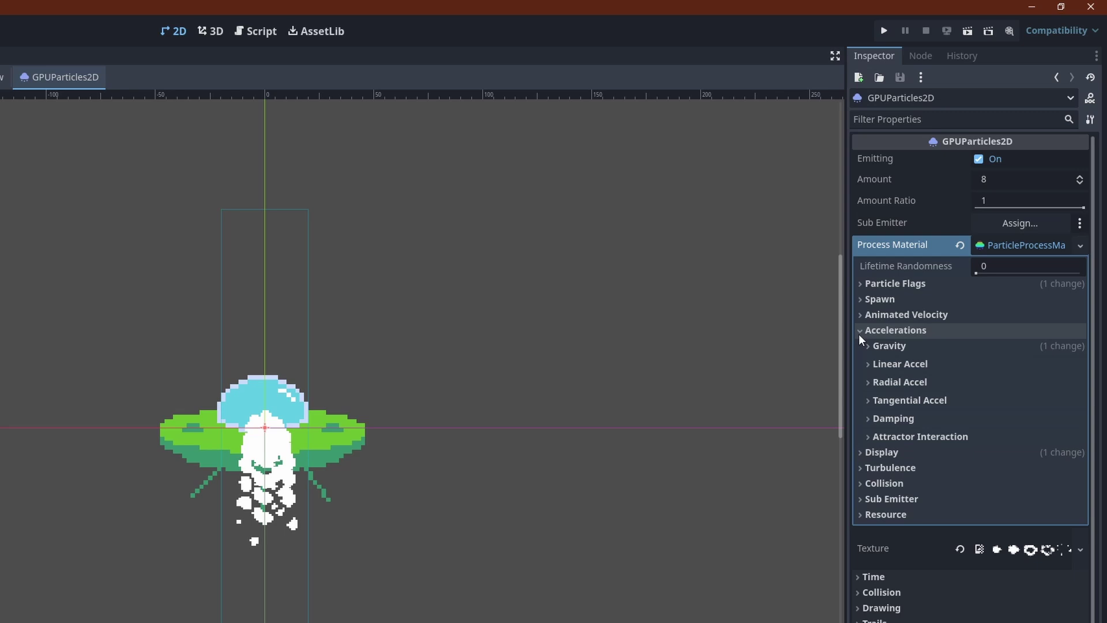
click(867, 344)
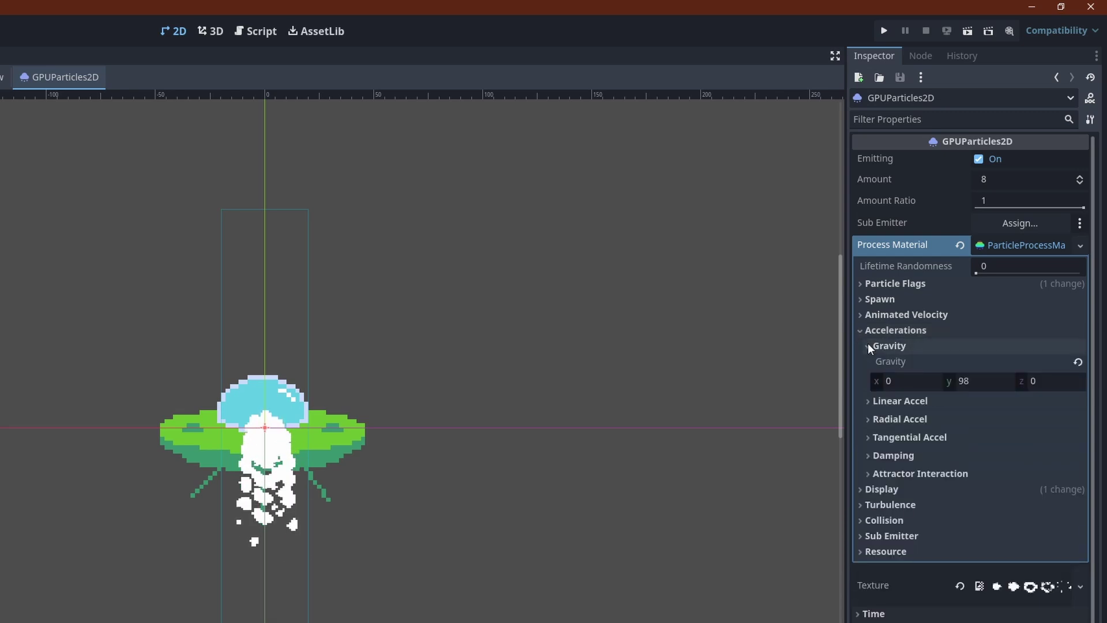
click(982, 383)
text(0)
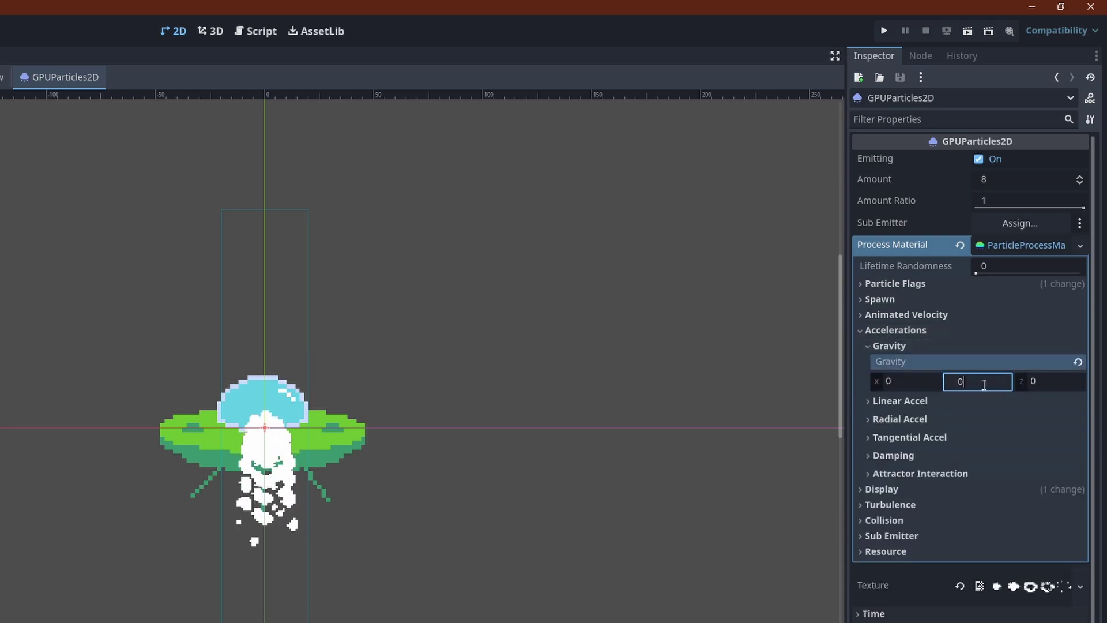
key(Tab)
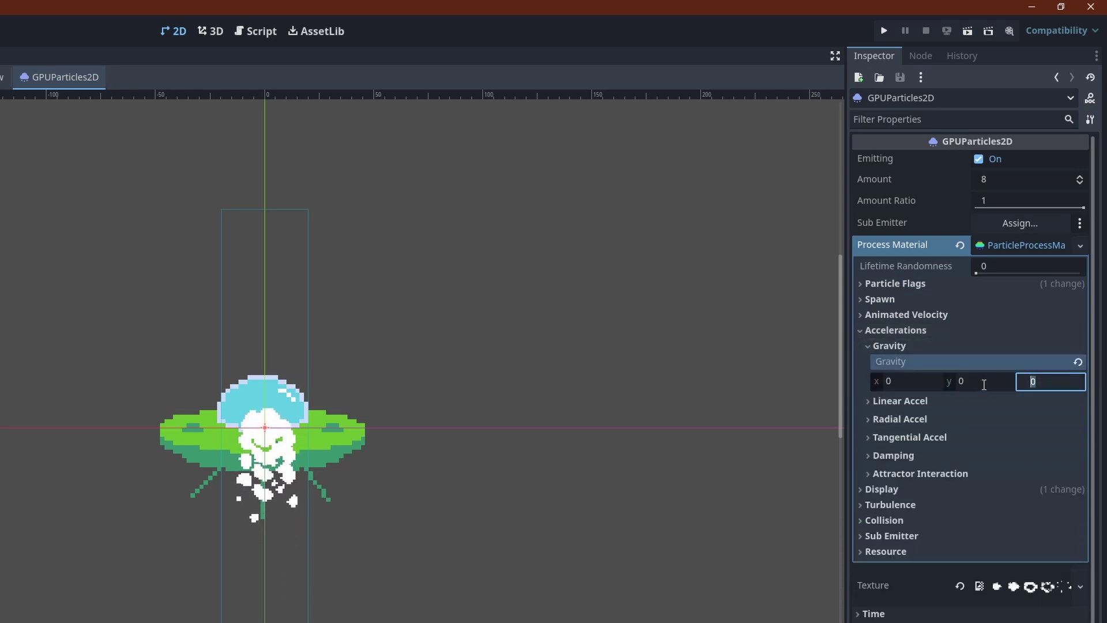
- Set the x direction of the particles' spawn velocity to -1
click(859, 299)
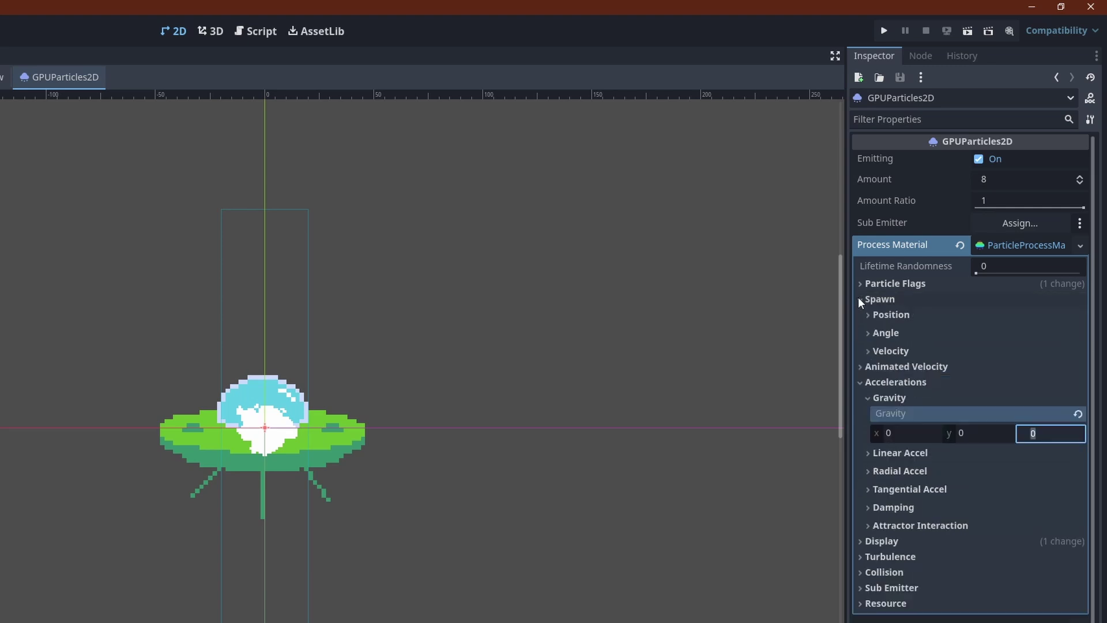
click(867, 351)
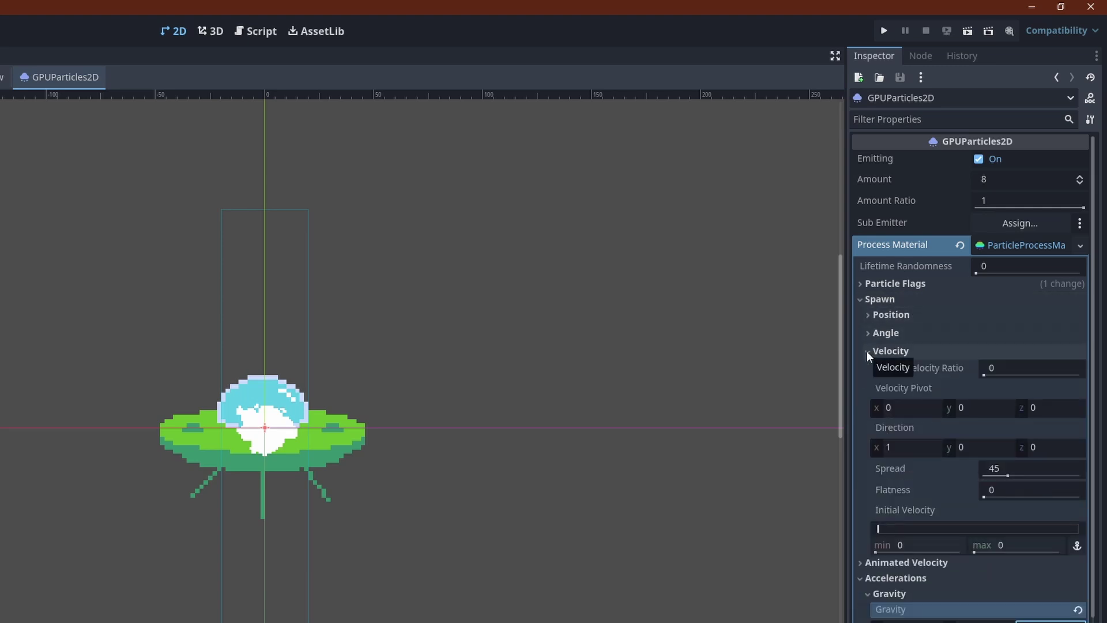
click(896, 449)
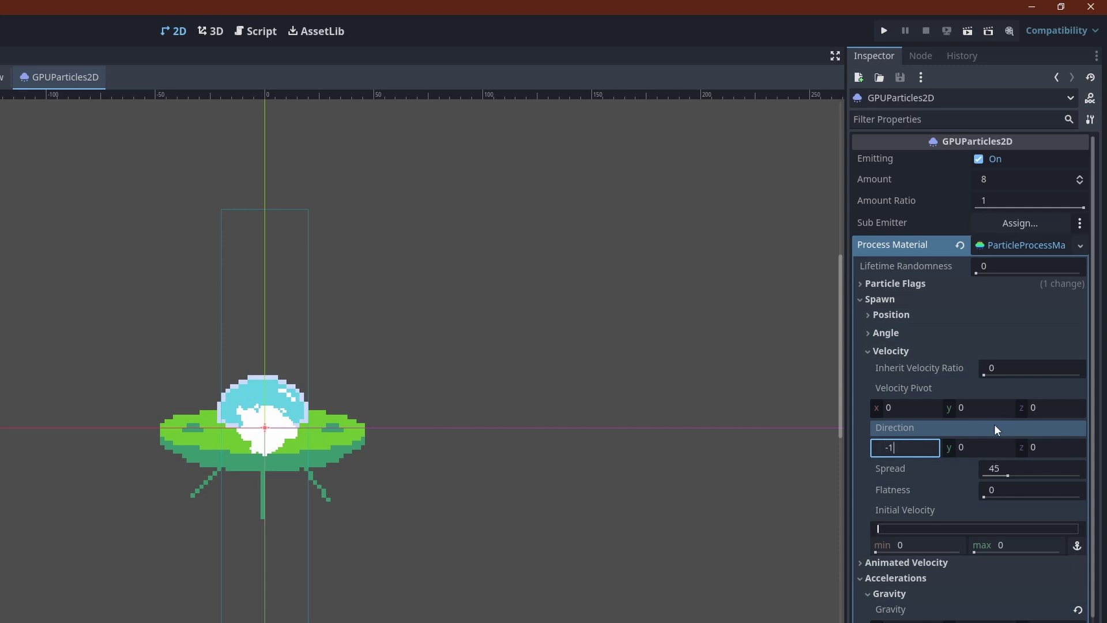
- Set the particles' initial velocity to a minimum of 50 and a maximum of 90
click(920, 548)
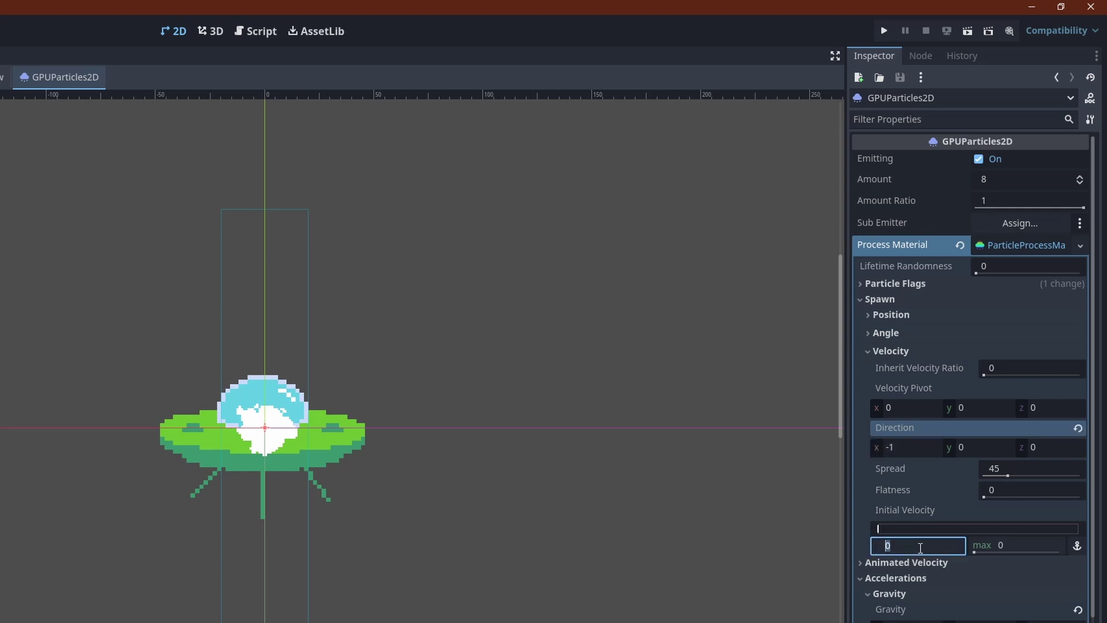
text(50)
key(Tab)
text(90)
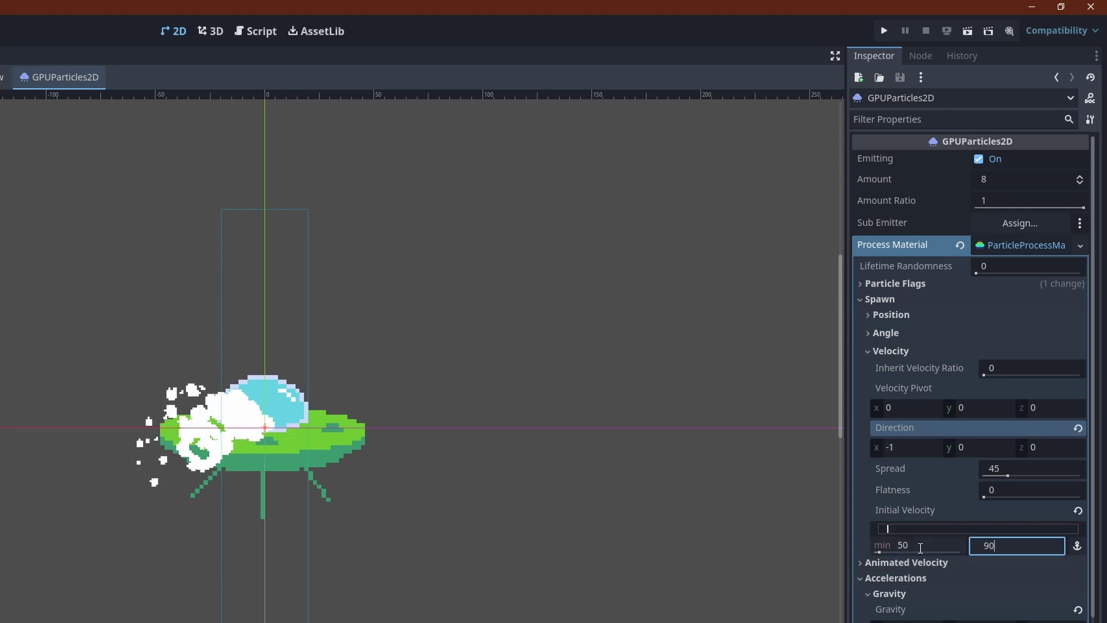
key(Tab)
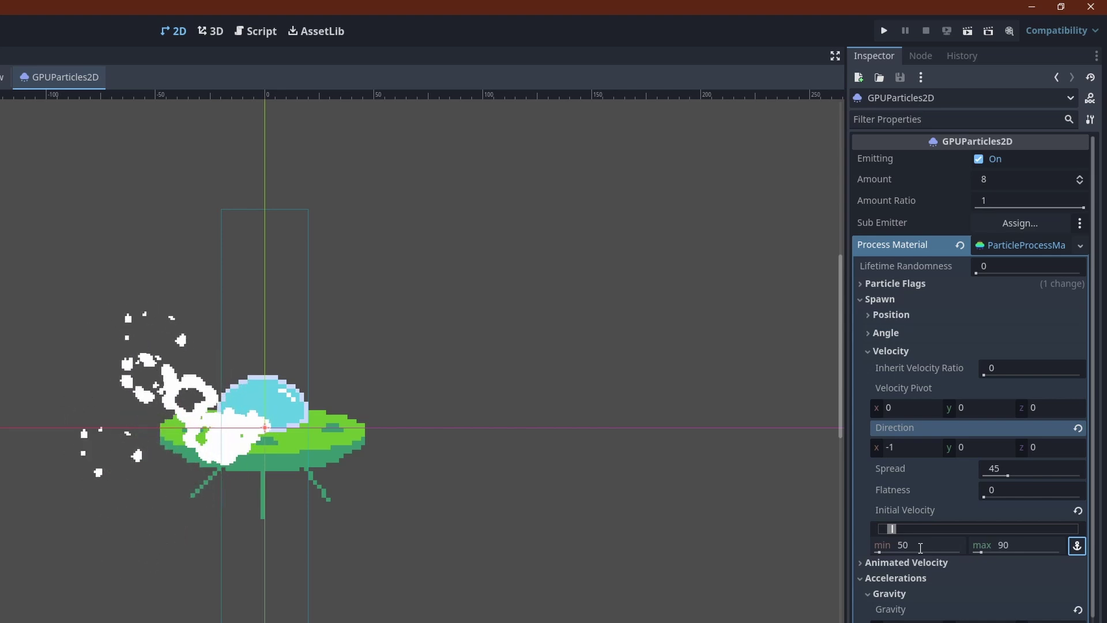
- Set the spread of the particles' spawn velocity to 20
click(1023, 467)
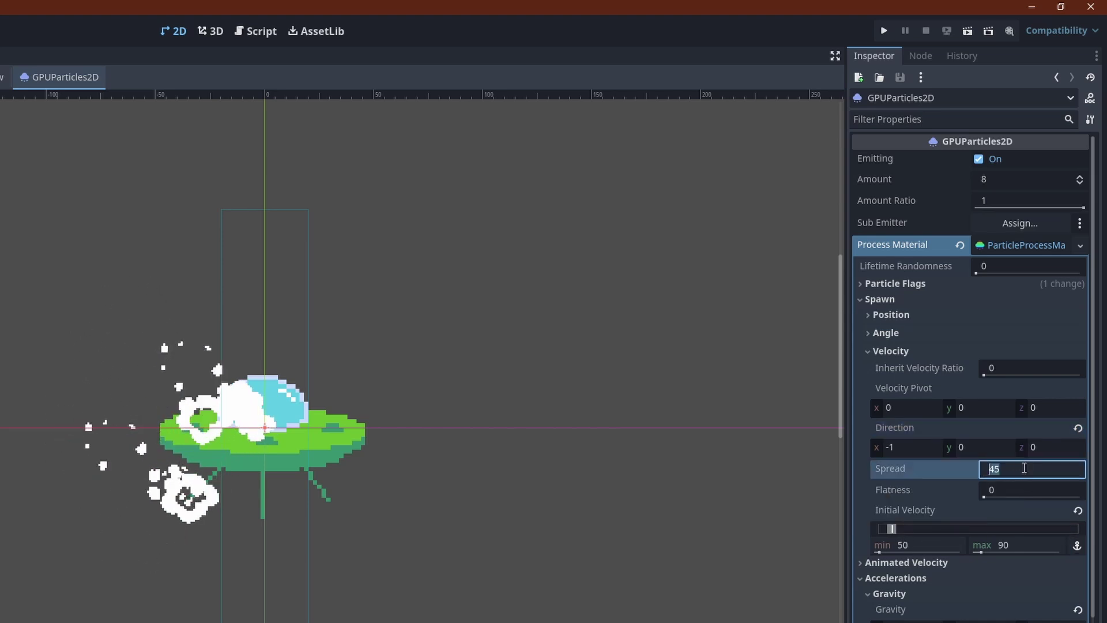
text(20)
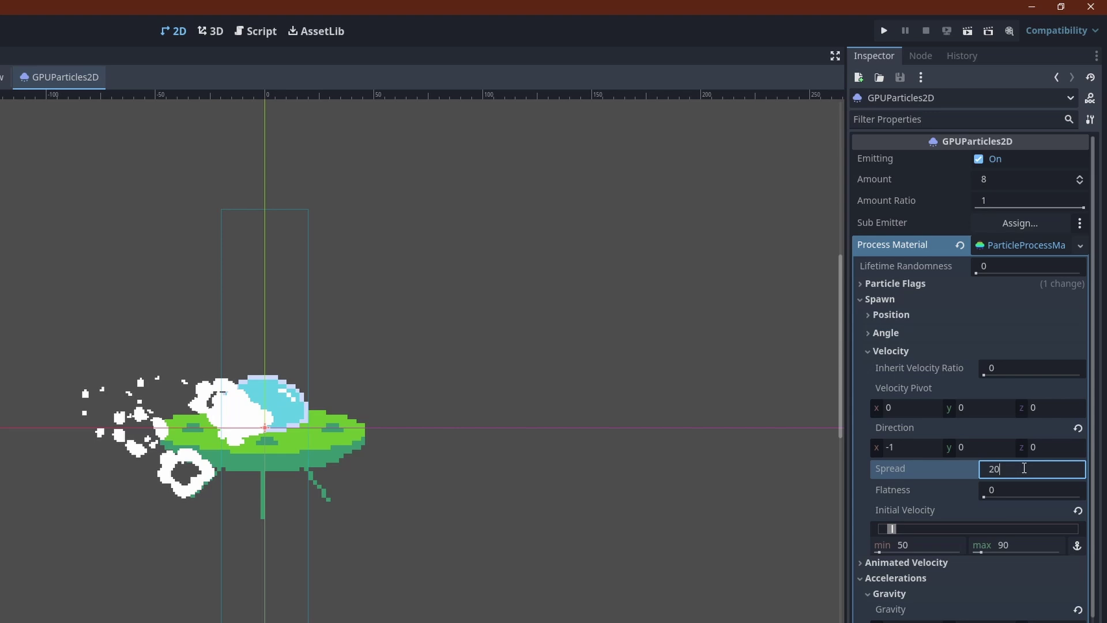
key(Return)
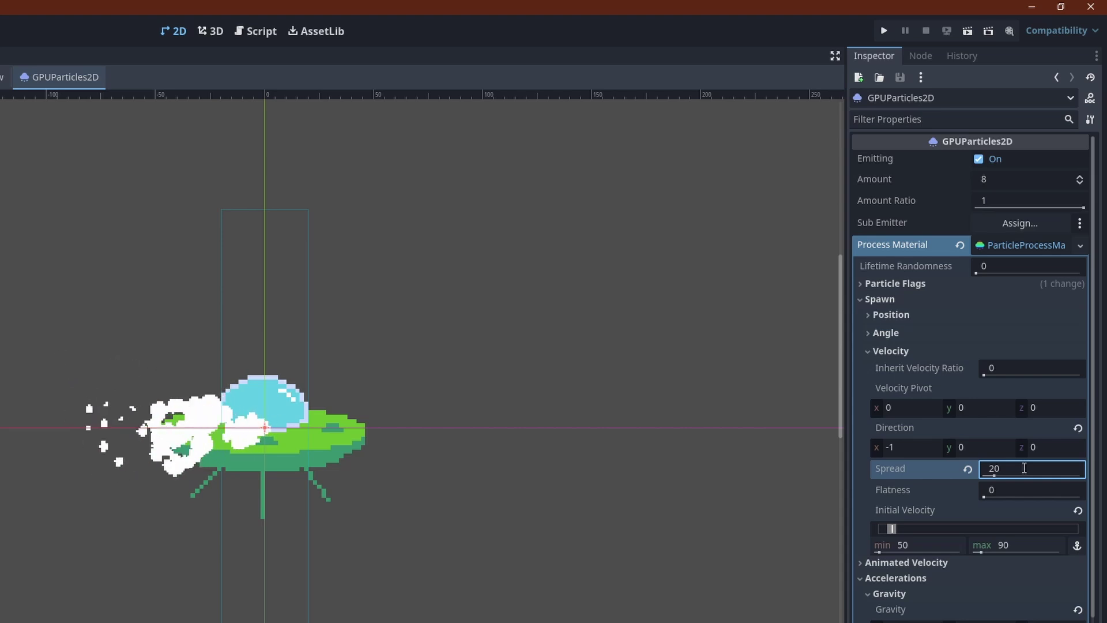
- Change the particles' emission shape to Sphere with a radius of 10
click(867, 315)
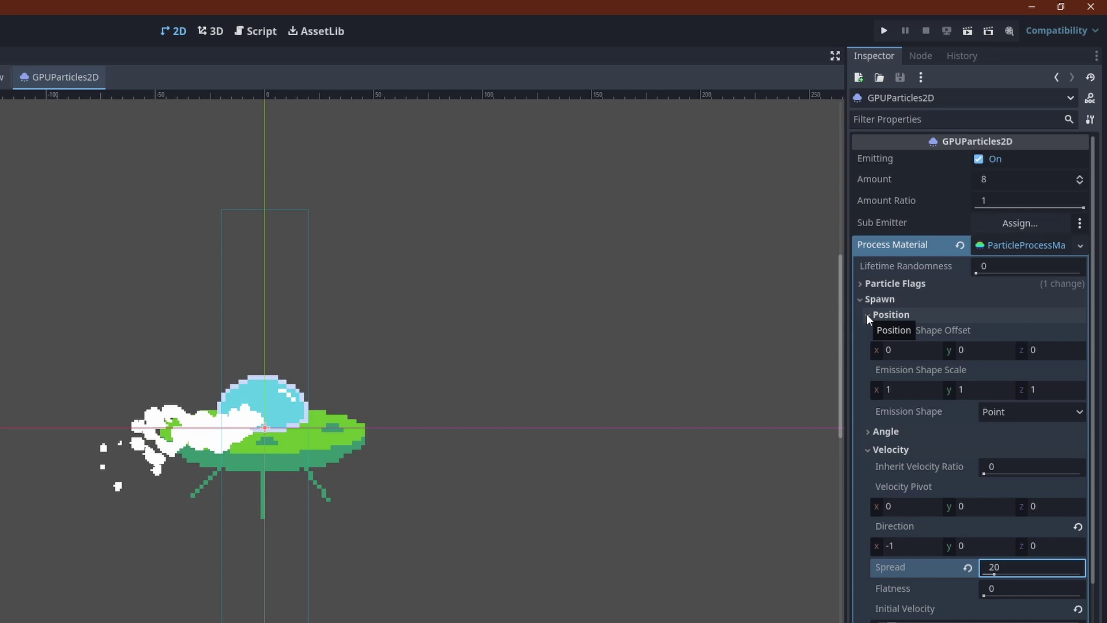
click(1007, 410)
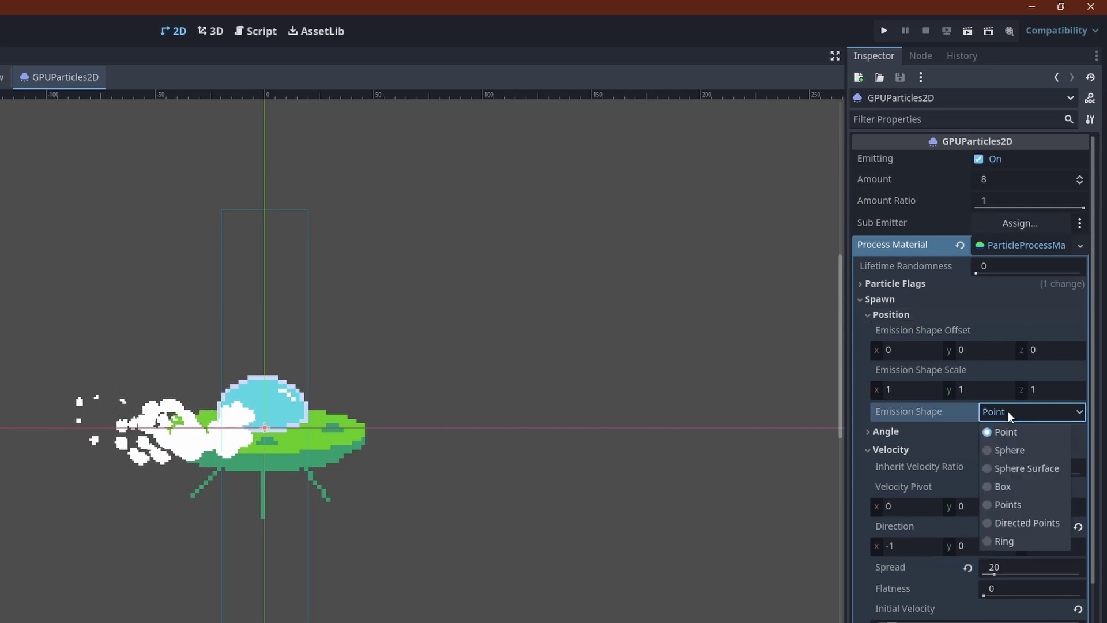
click(1014, 455)
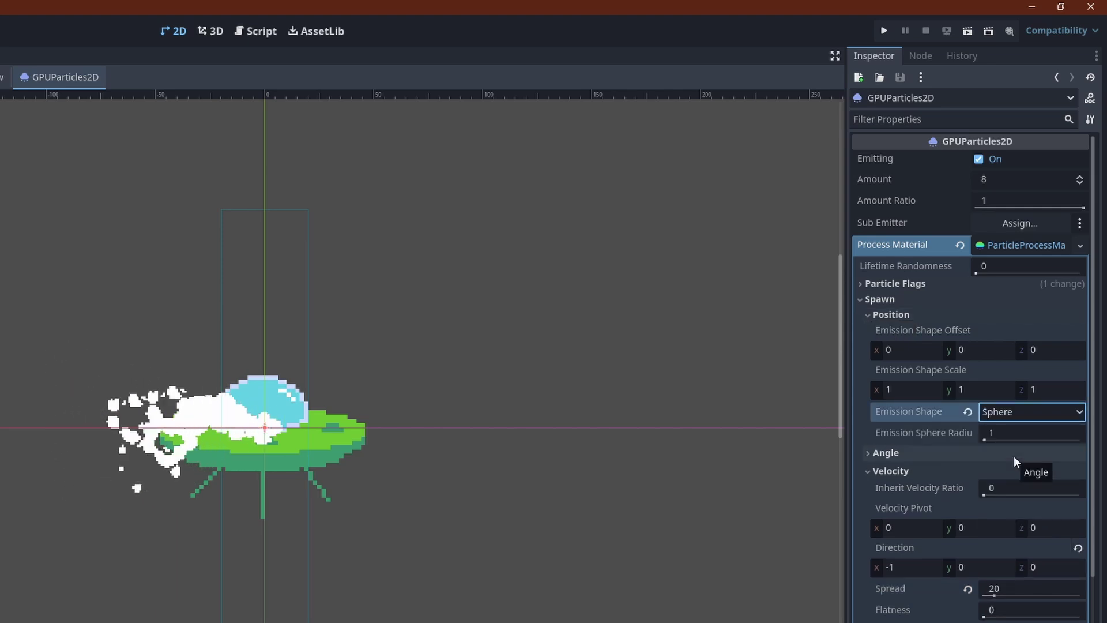
click(1041, 433)
text(10)
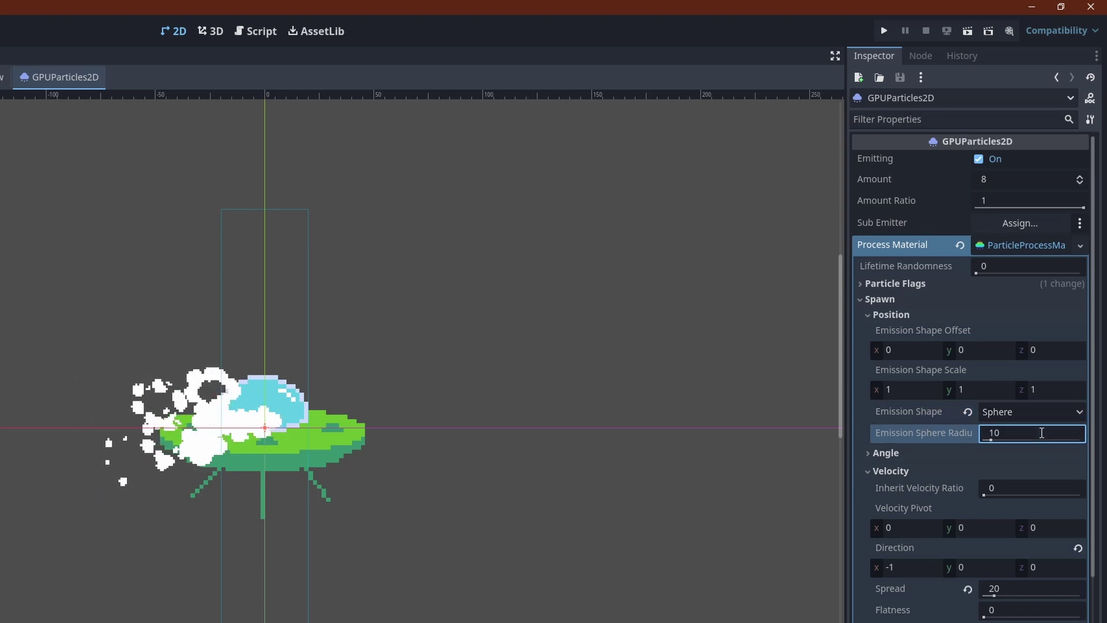
- Move the particle emitter from the UFO's centre to just beyond the saucer's left edge
click(283, 427)
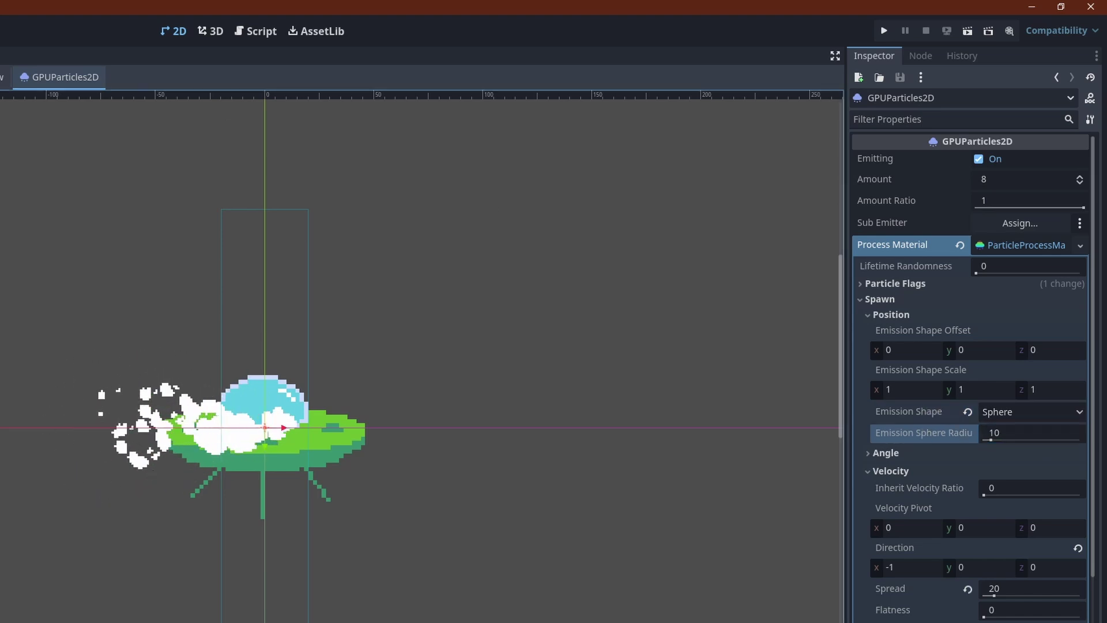
drag(268, 432, 142, 447)
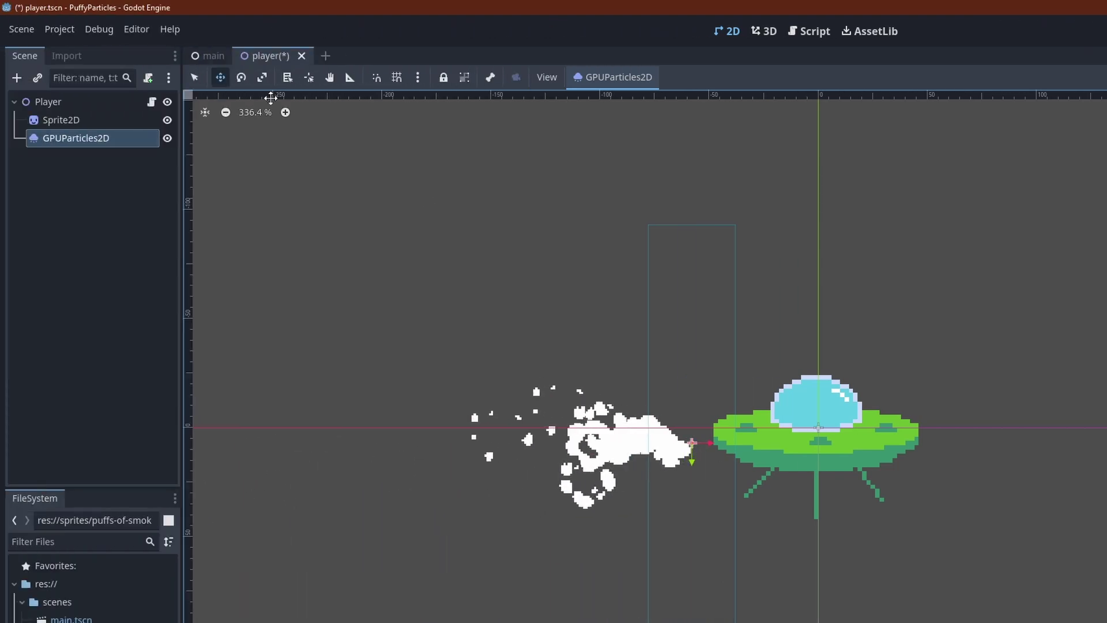
- Reorder GPUParticles2D above Sprite2D under Player, and test the overlap by moving the emitter onto the saucer and back beside its left edge
drag(84, 138, 79, 113)
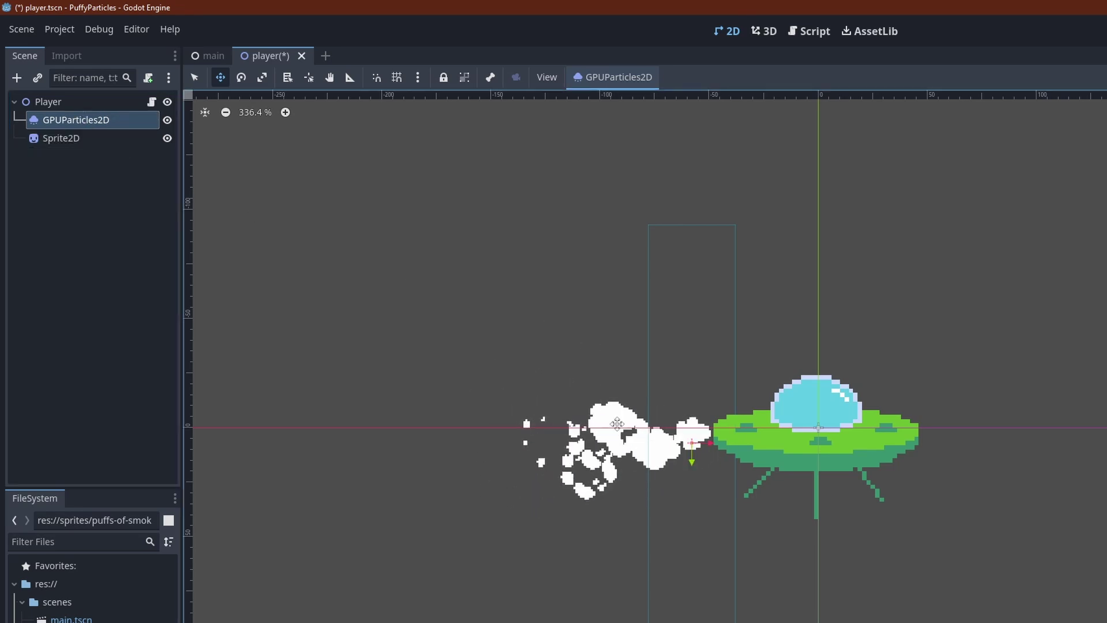
drag(696, 454, 765, 451)
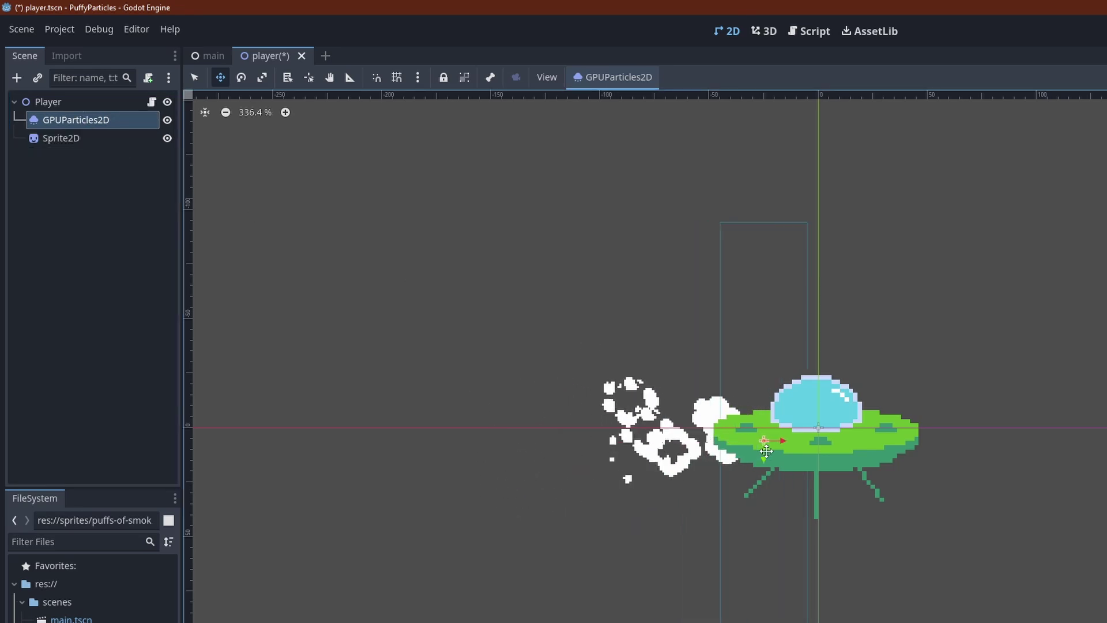
drag(765, 451, 705, 455)
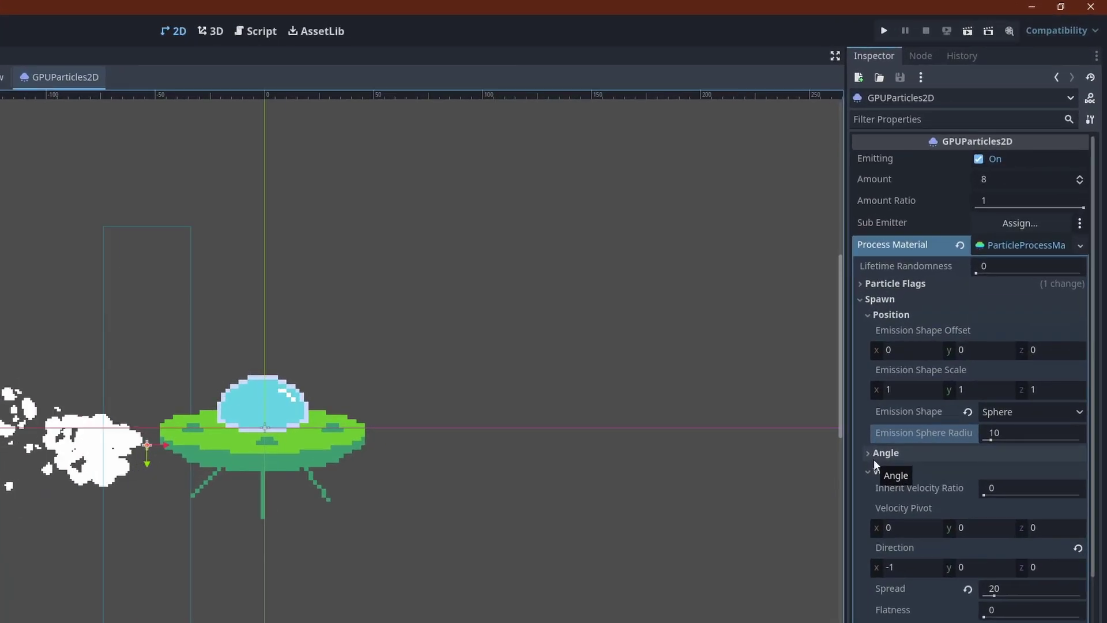
- Set the process material's lifetime randomness to 0.4
click(1026, 266)
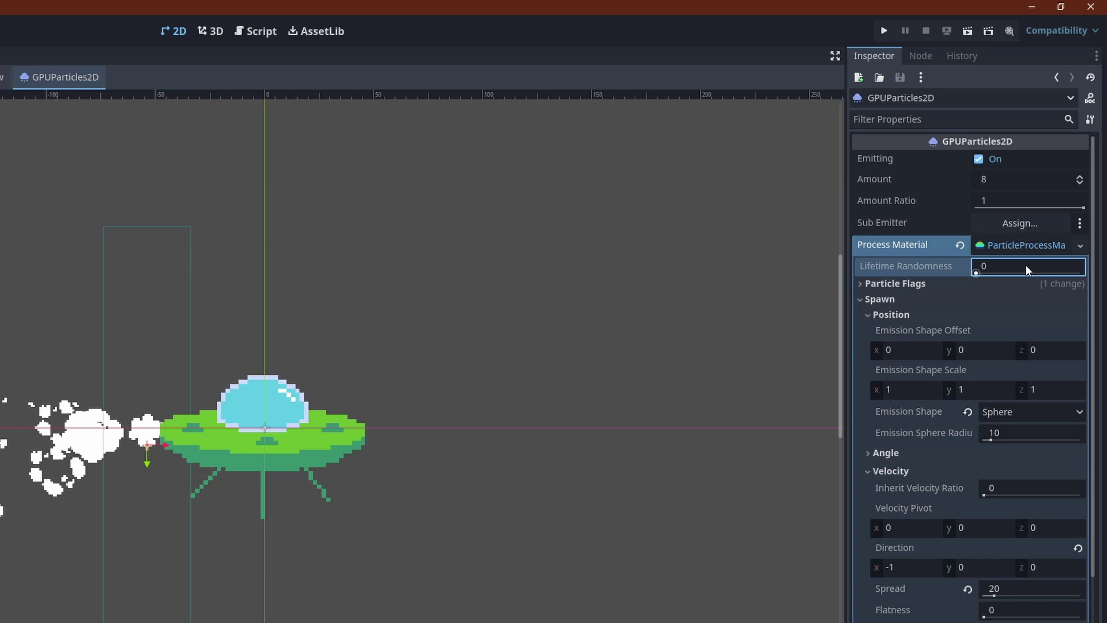
click(1026, 266)
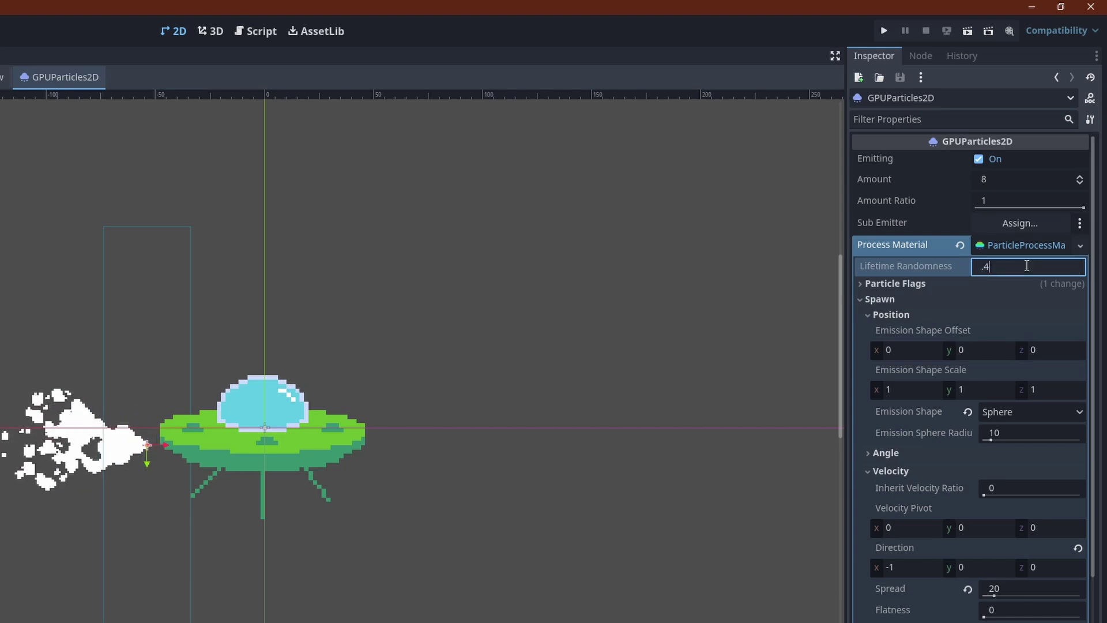
text(.4)
key(Return)
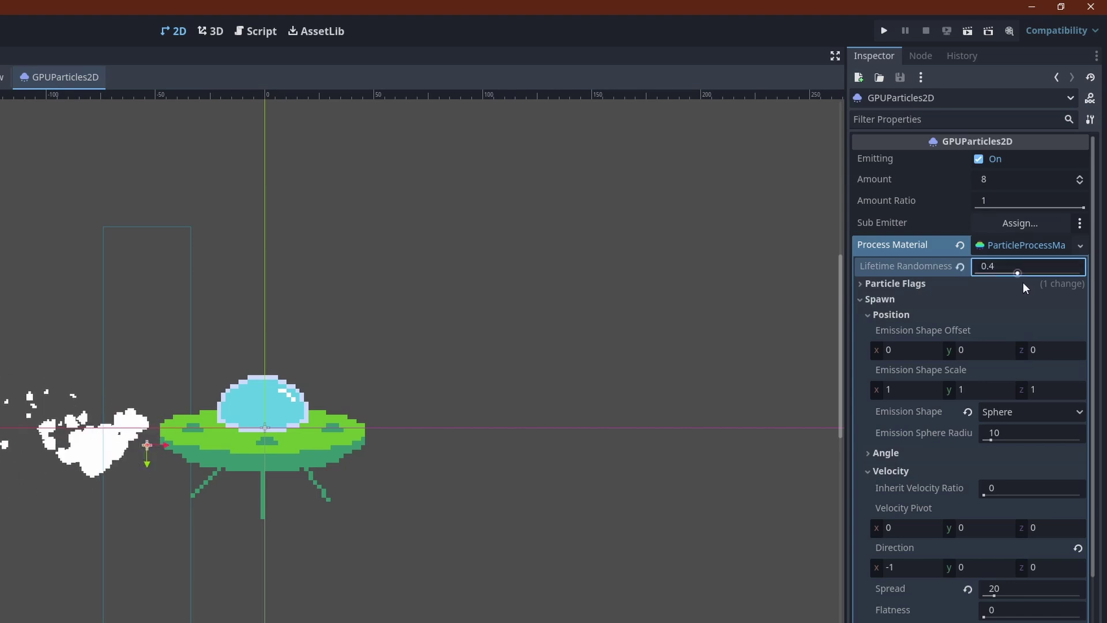
- Set the maximum spawn angle of the particles to 360 degrees
click(867, 453)
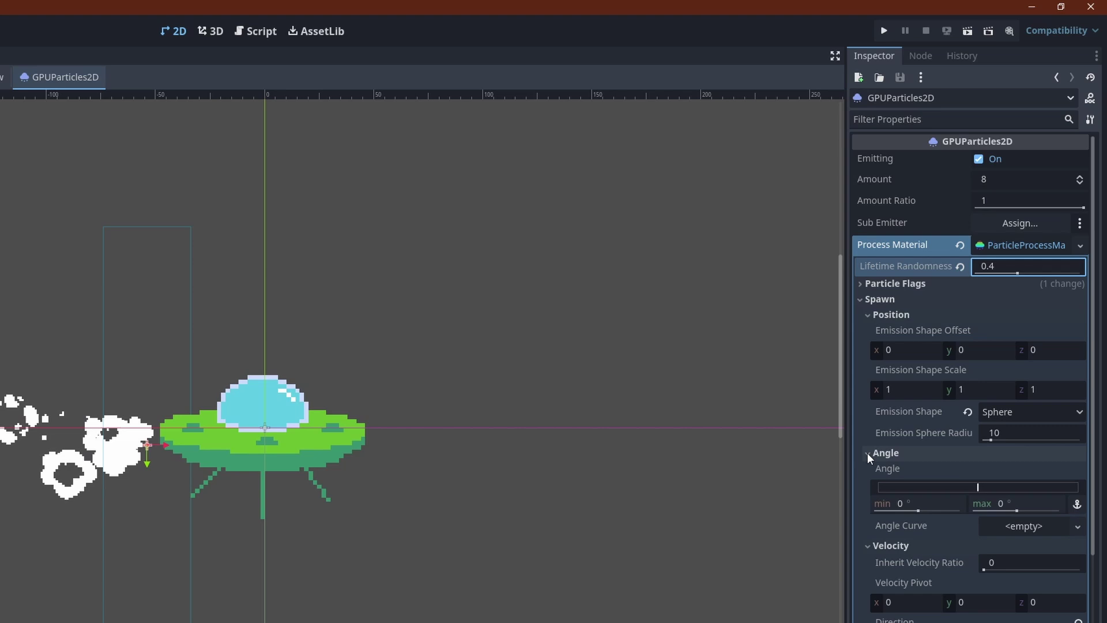
click(1012, 503)
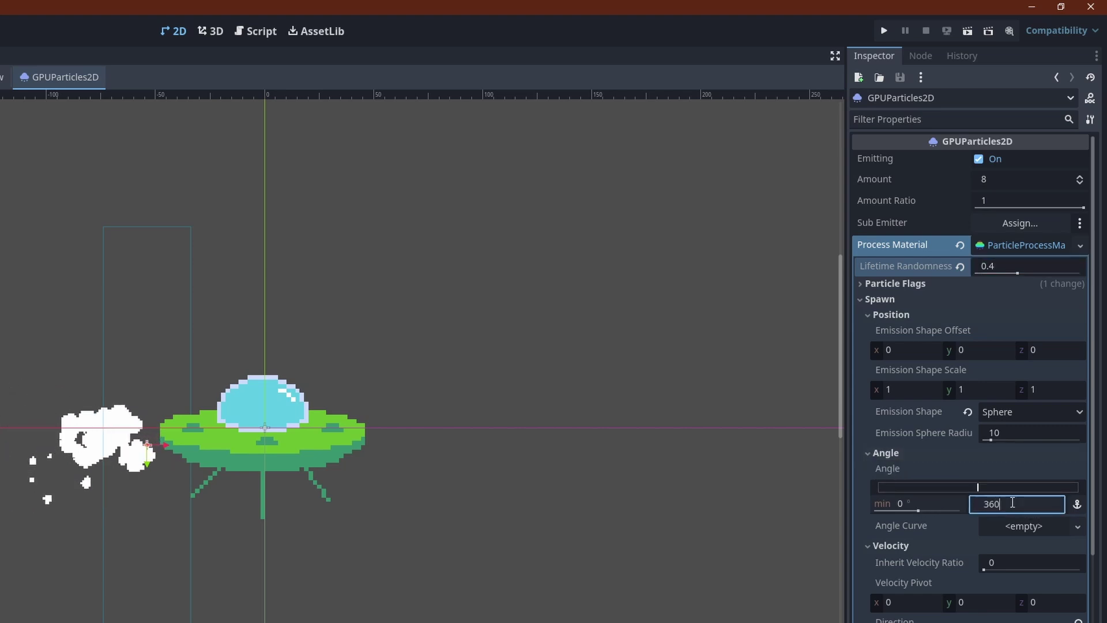
key(Return)
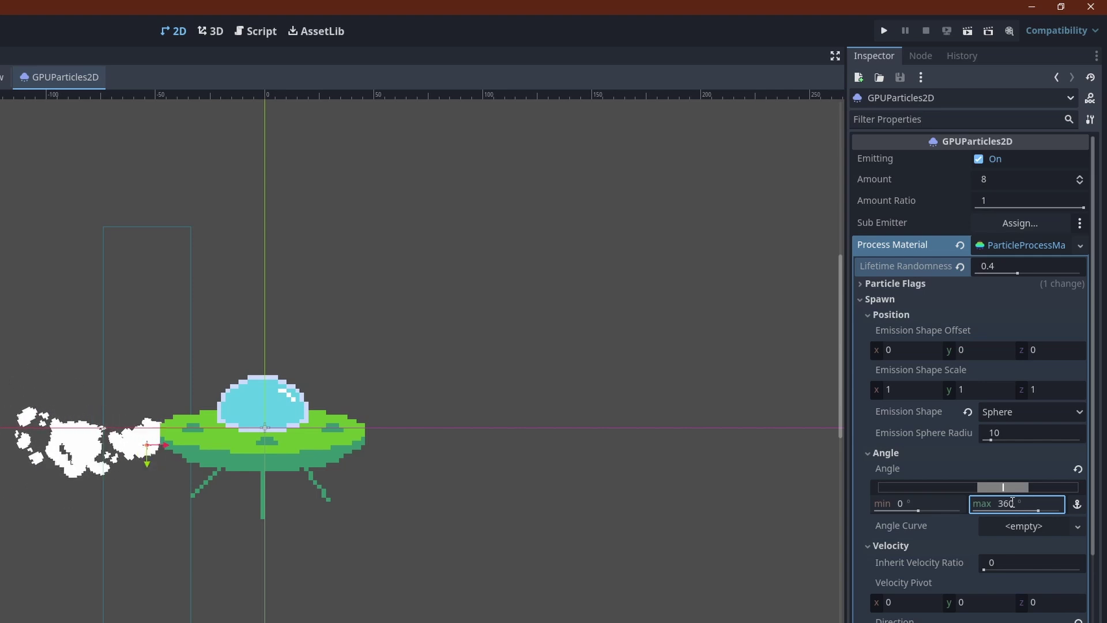
click(902, 525)
- Set the particles' damping under Accelerations to a minimum of 15 and a maximum of 20
scroll(923, 525, down, 5)
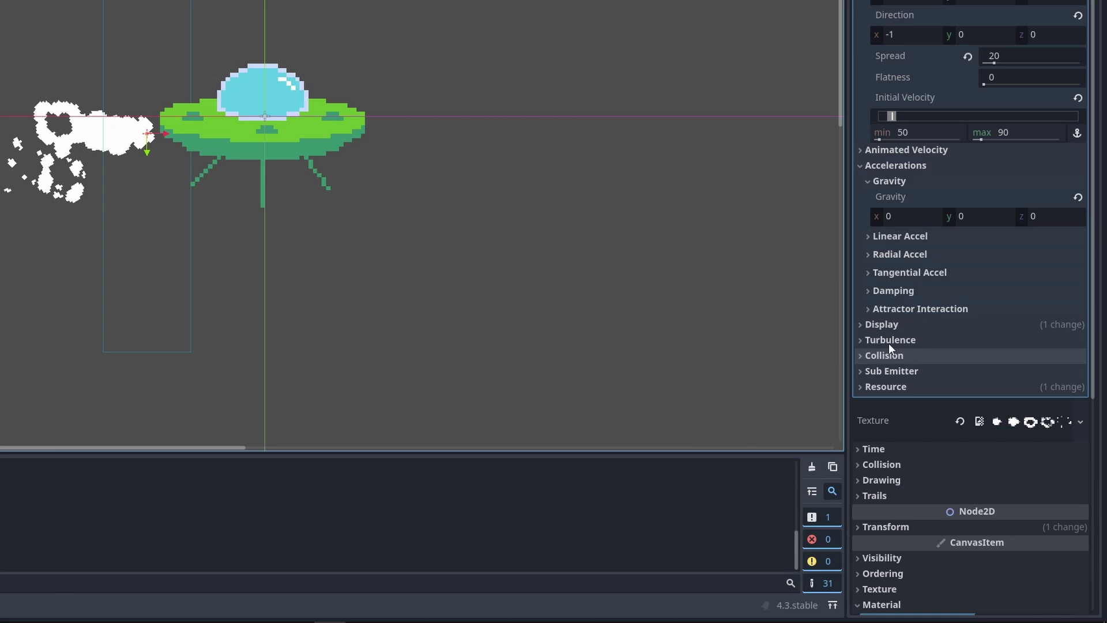
click(864, 290)
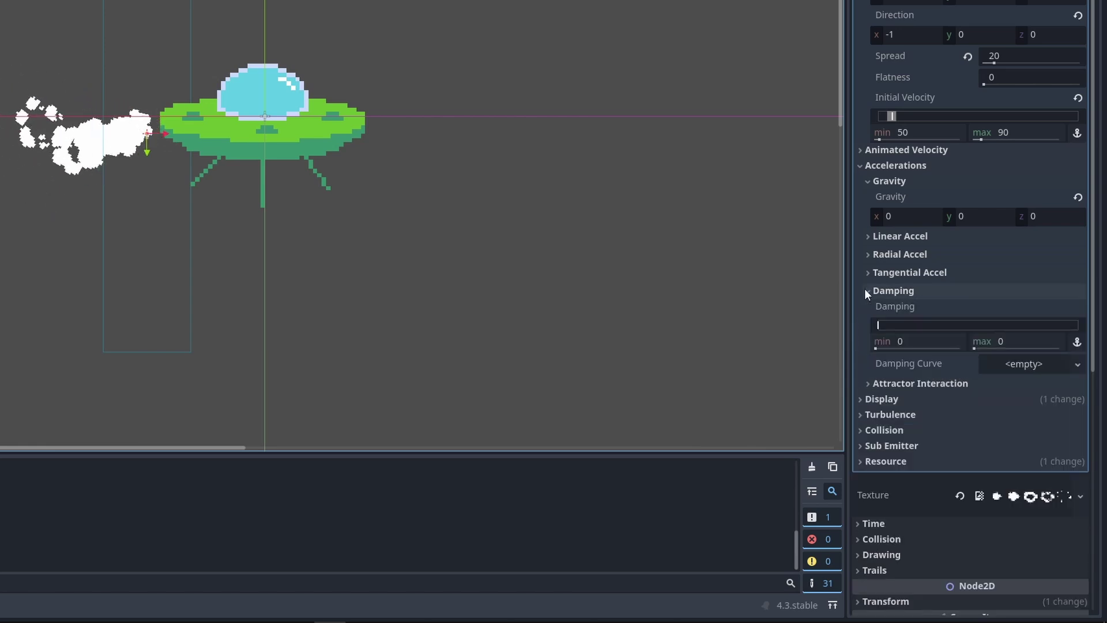
click(911, 341)
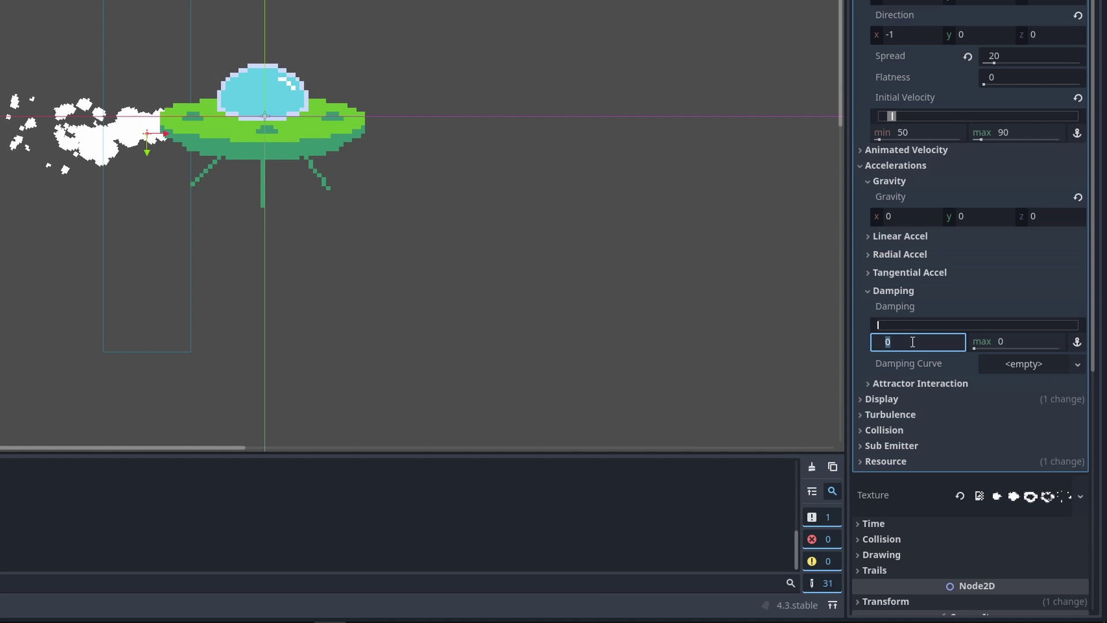
text(15)
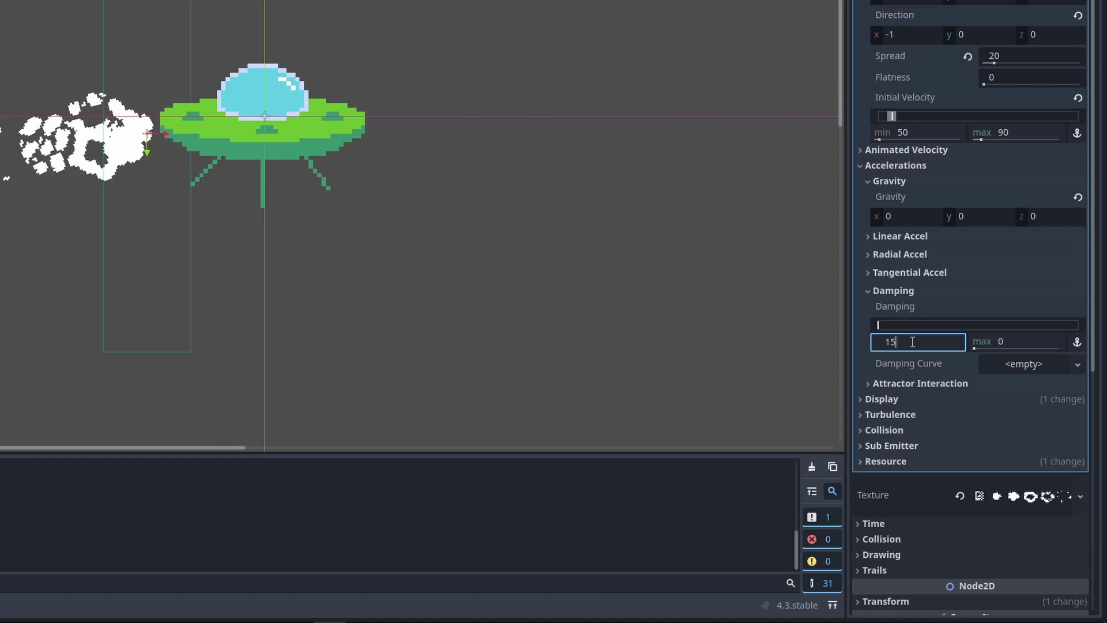
key(Tab)
text(20)
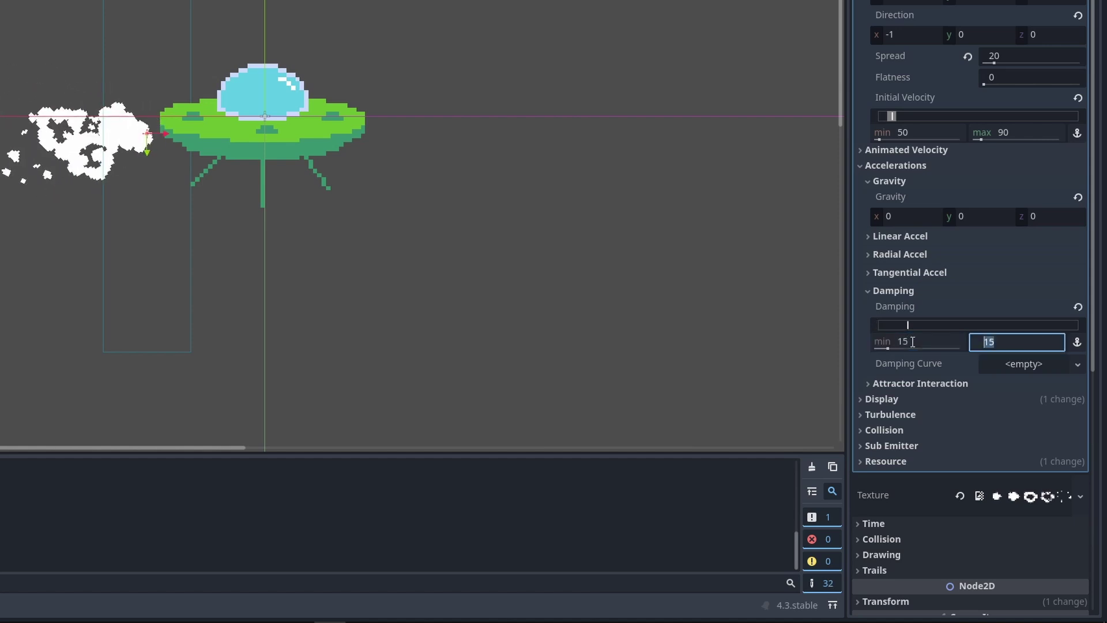
key(Tab)
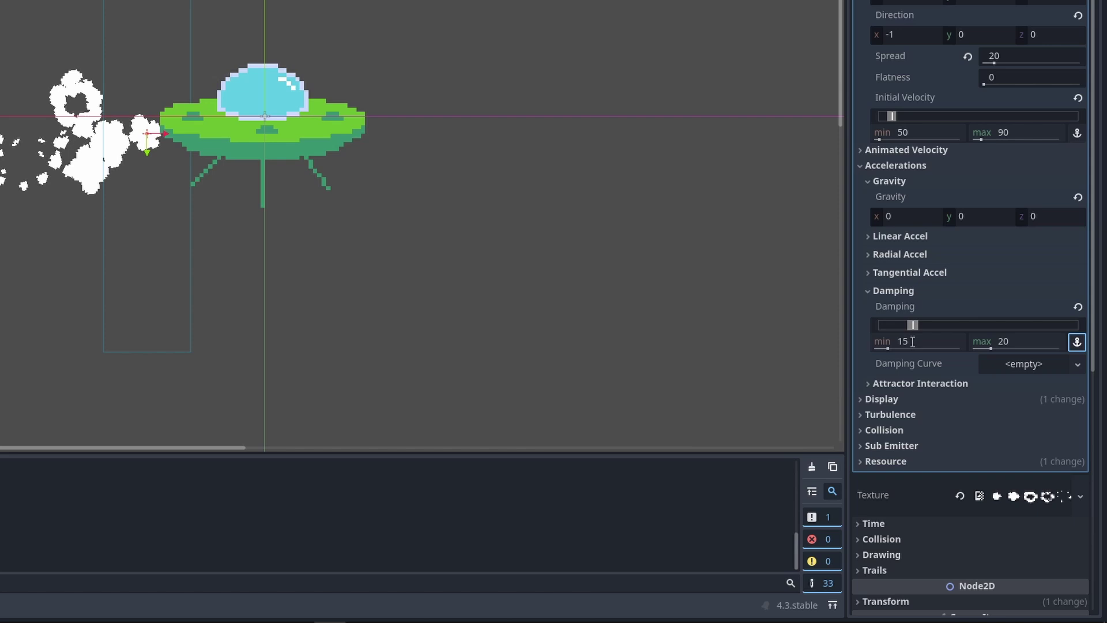
- Try a particle damping of 50, and restore the minimum to 15 and the maximum to 20
click(912, 341)
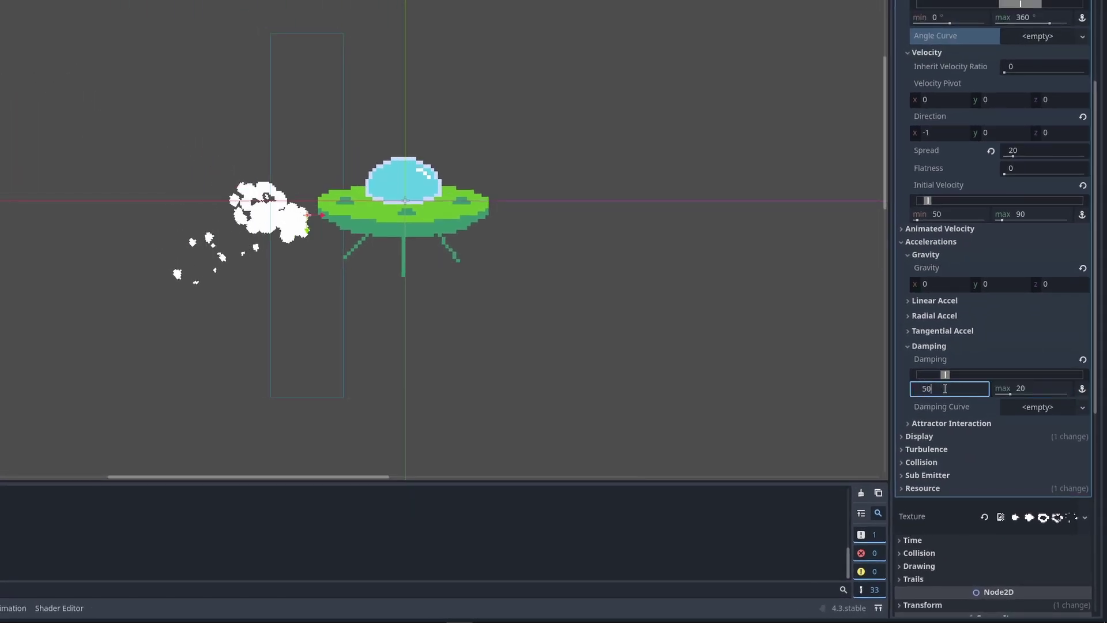
key(Tab)
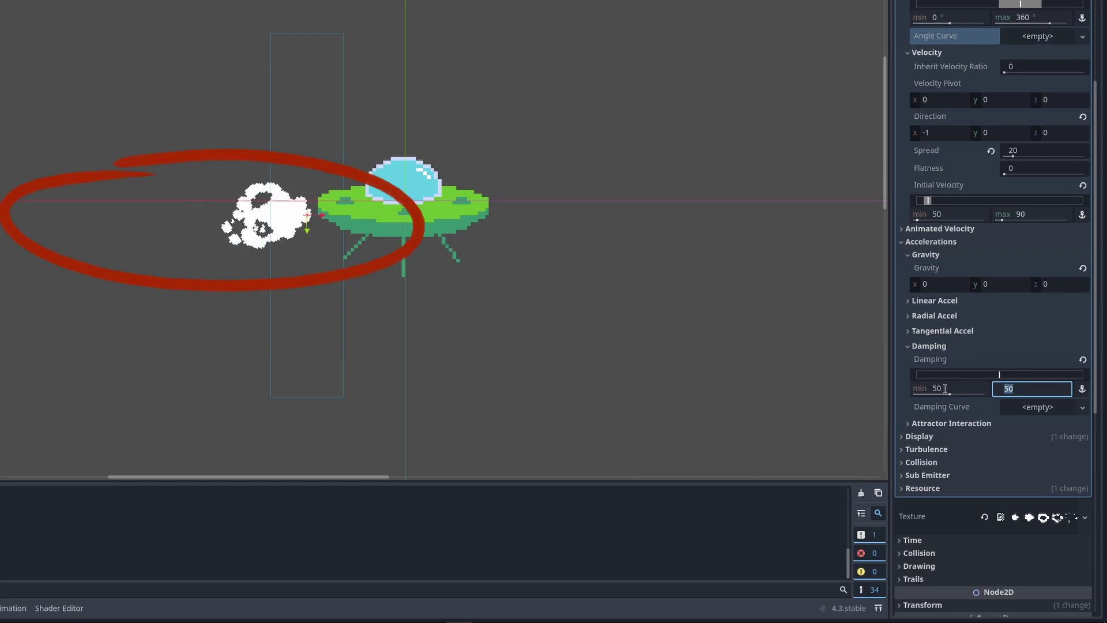
click(945, 388)
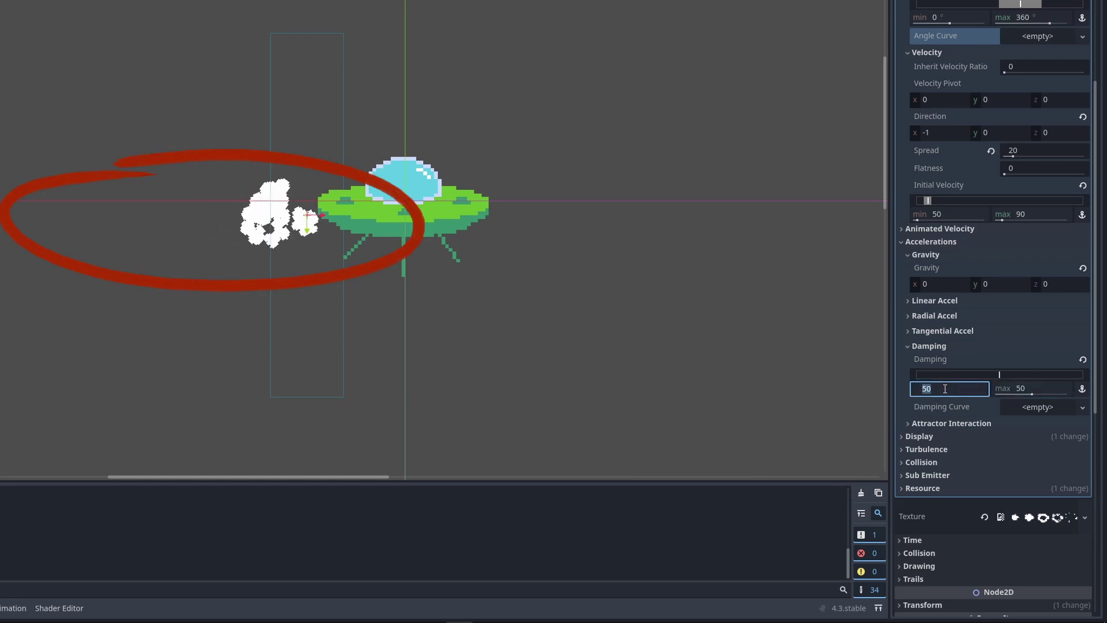
key(Tab)
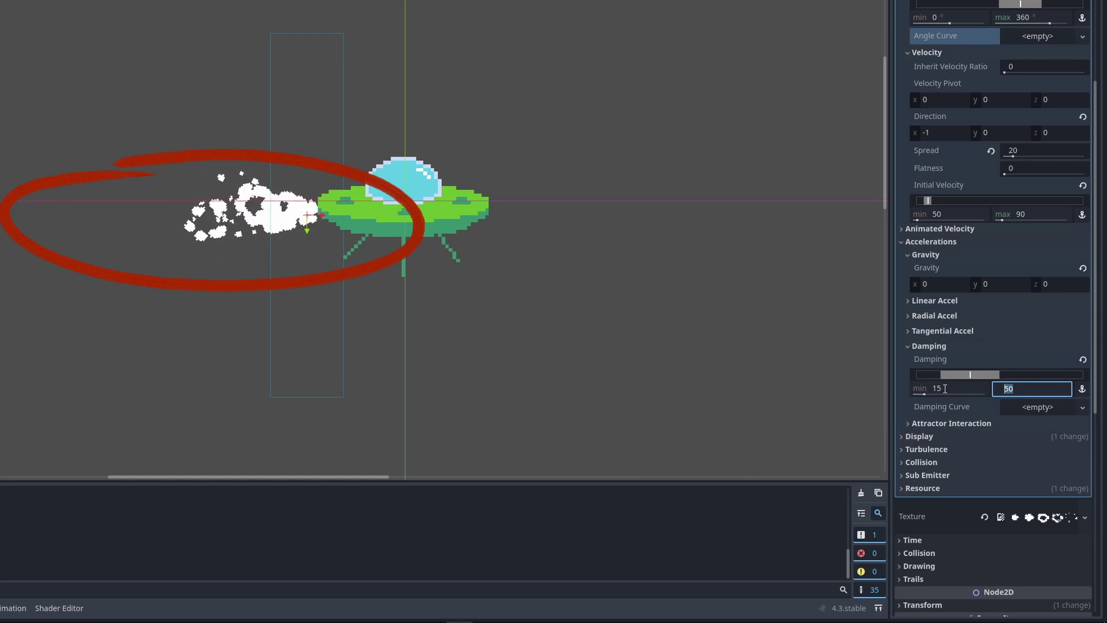
key(Tab)
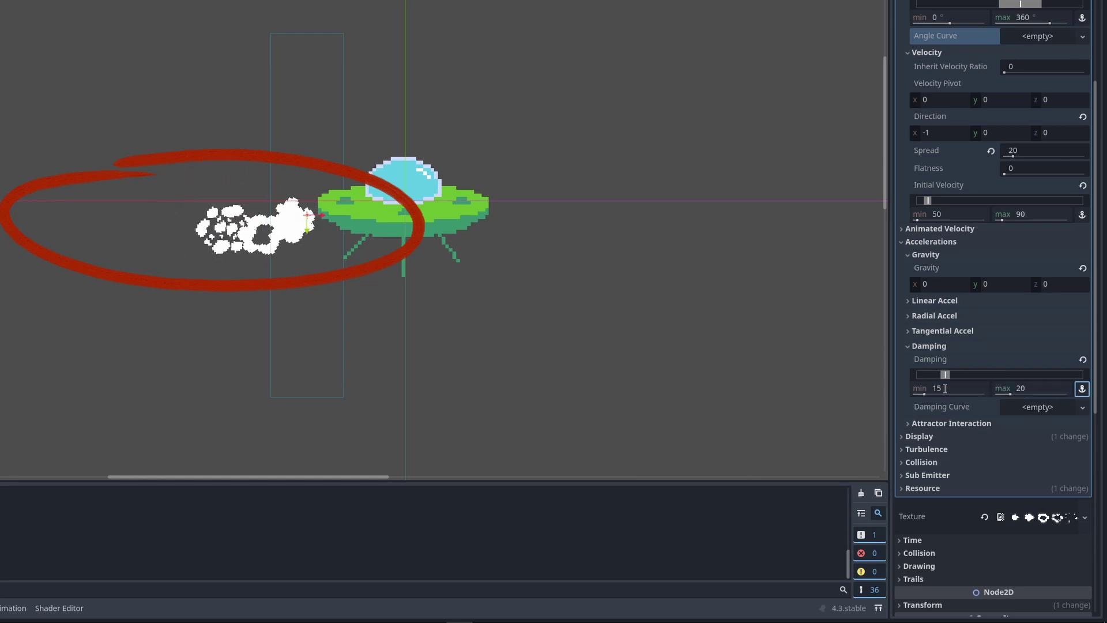
- Set the particles' display scale to a minimum of 0.5 and a maximum of 1.5
click(901, 435)
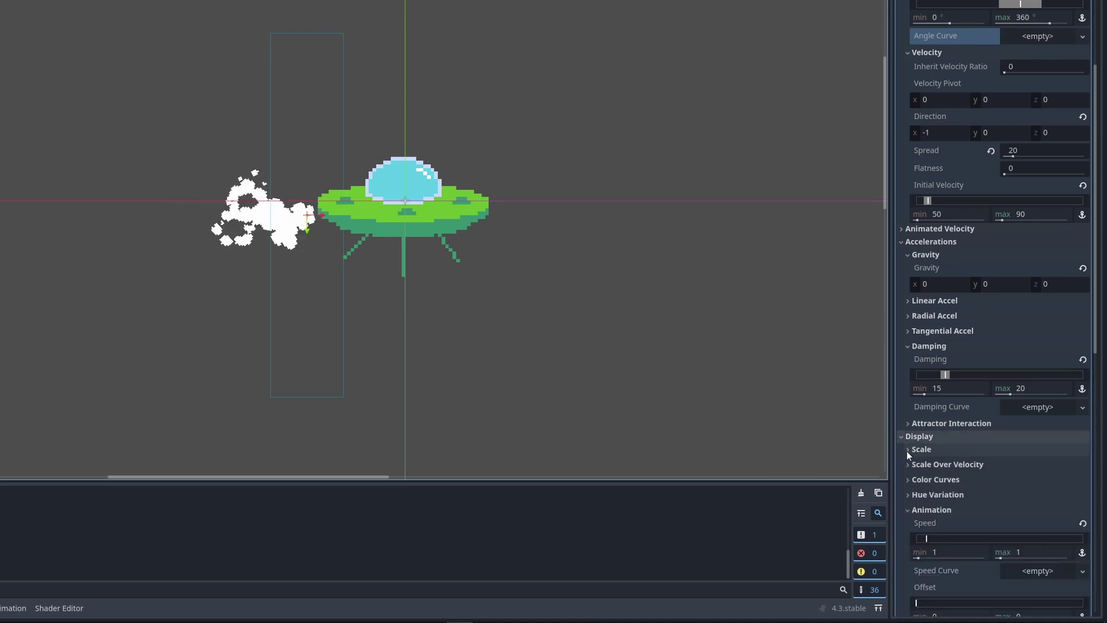
click(907, 449)
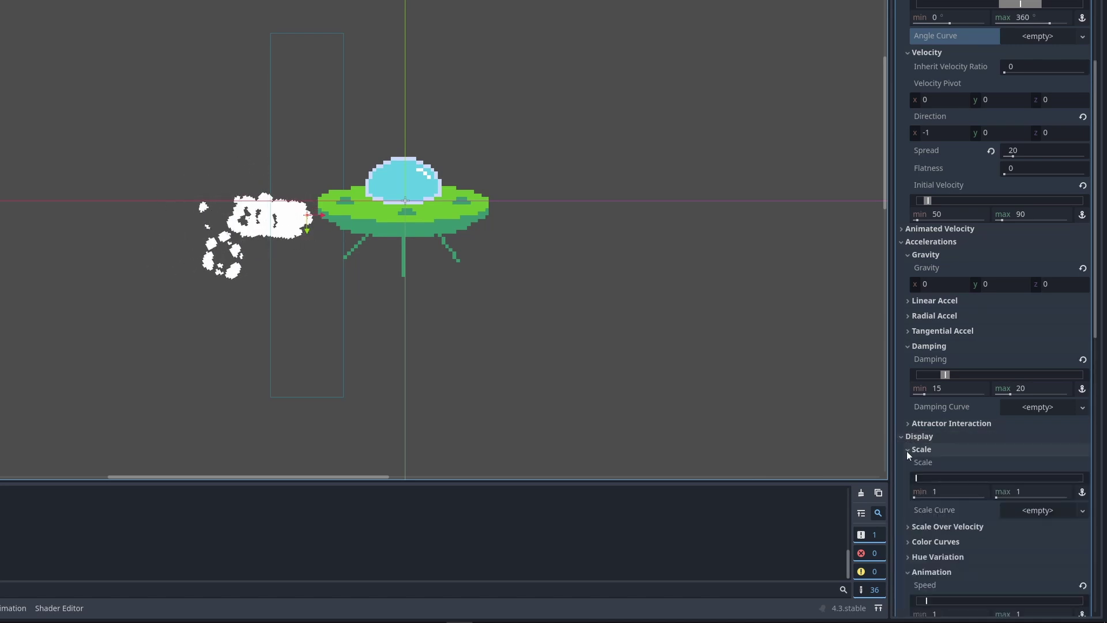
click(959, 492)
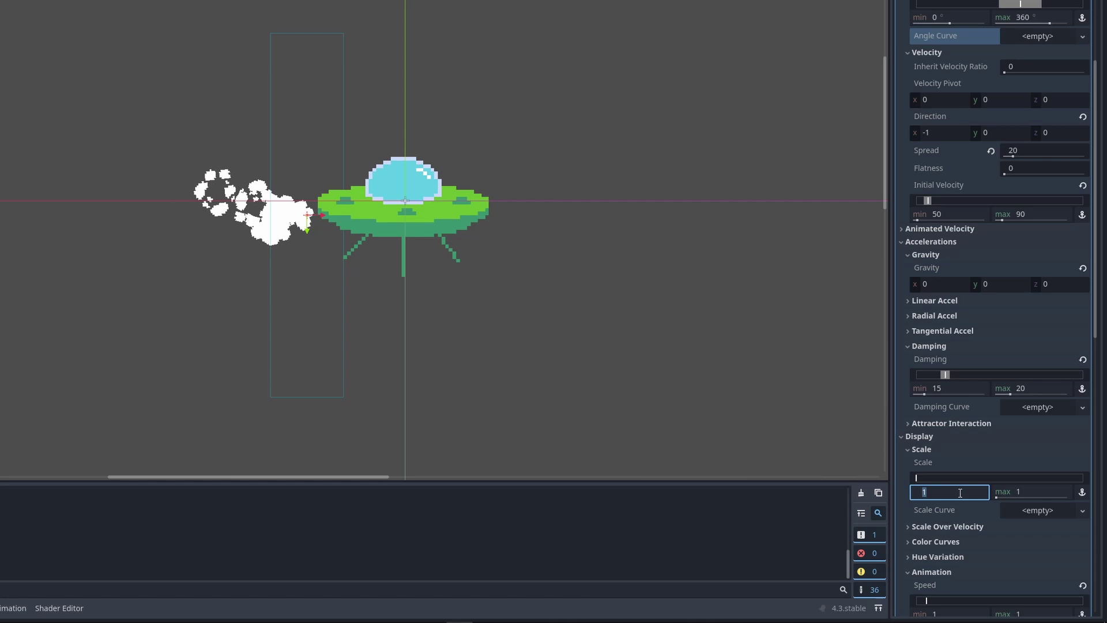
key(Tab)
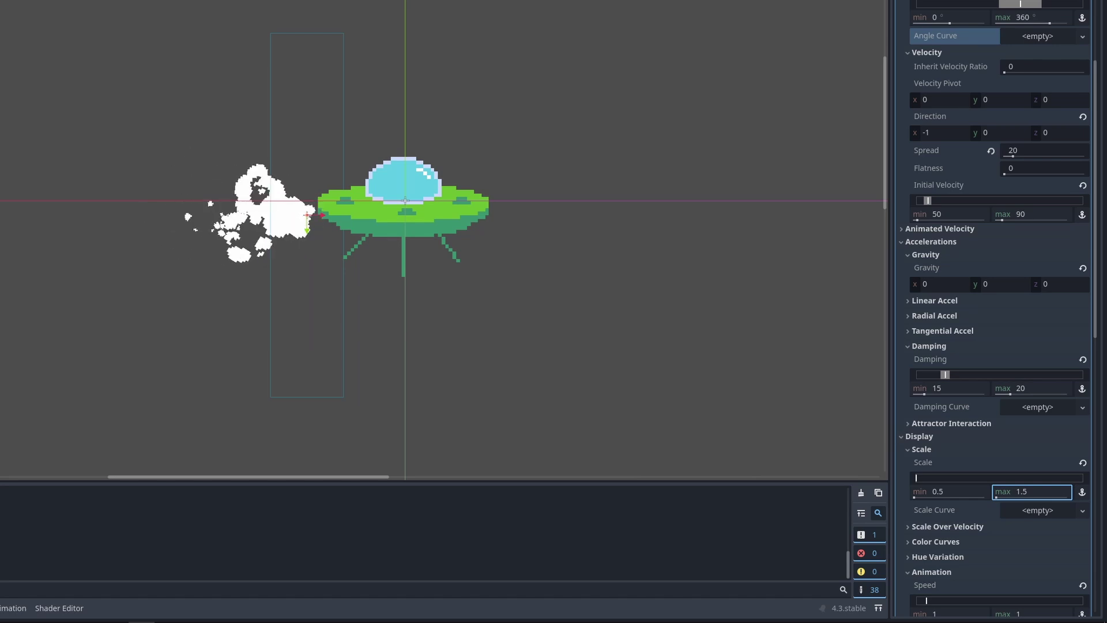
- Set the alpha of the particles' base colour under Color Curves to 200
scroll(977, 525, down, 3)
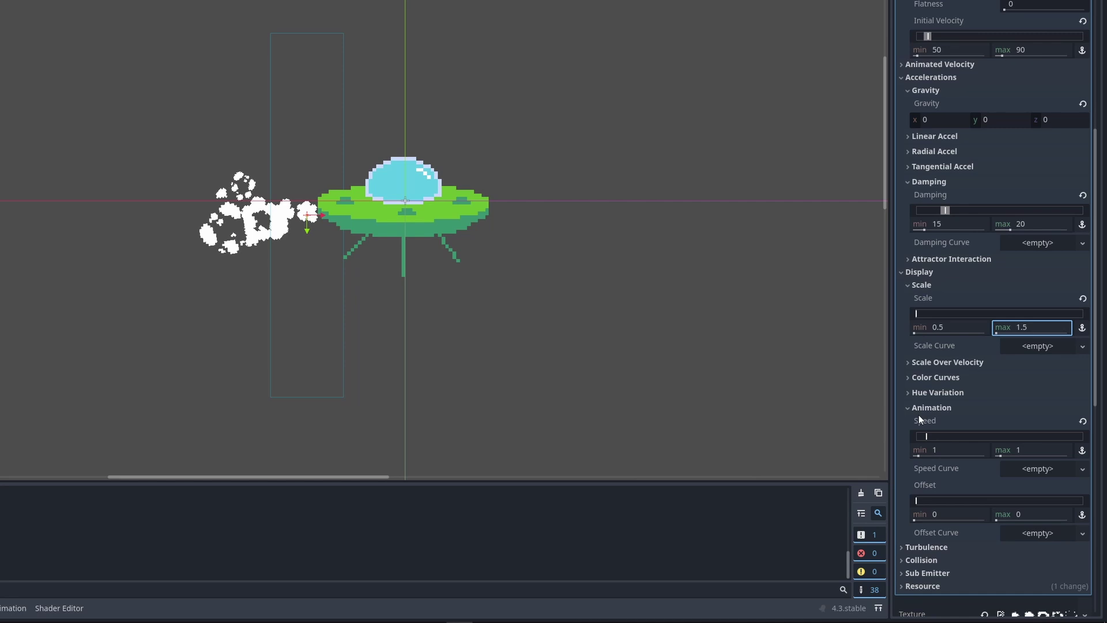
click(908, 379)
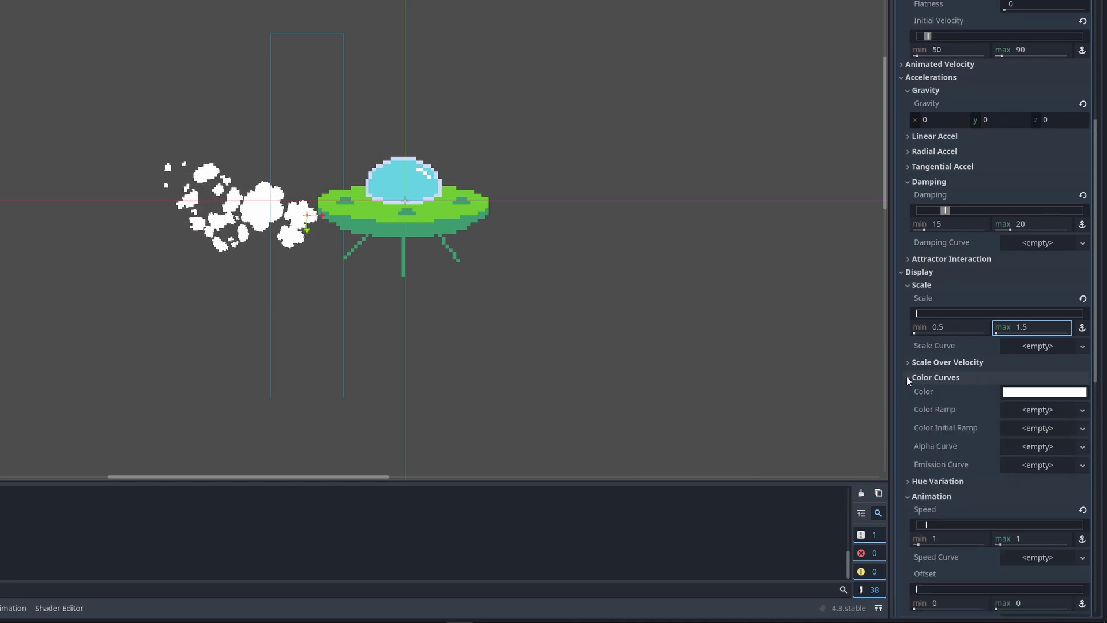
click(1048, 393)
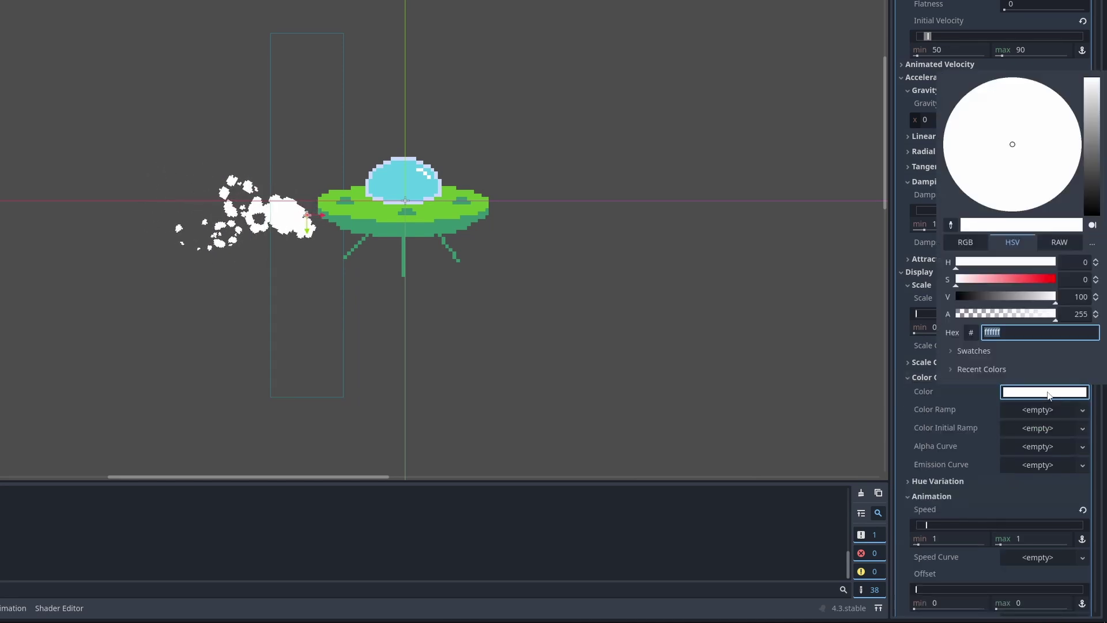
click(1081, 314)
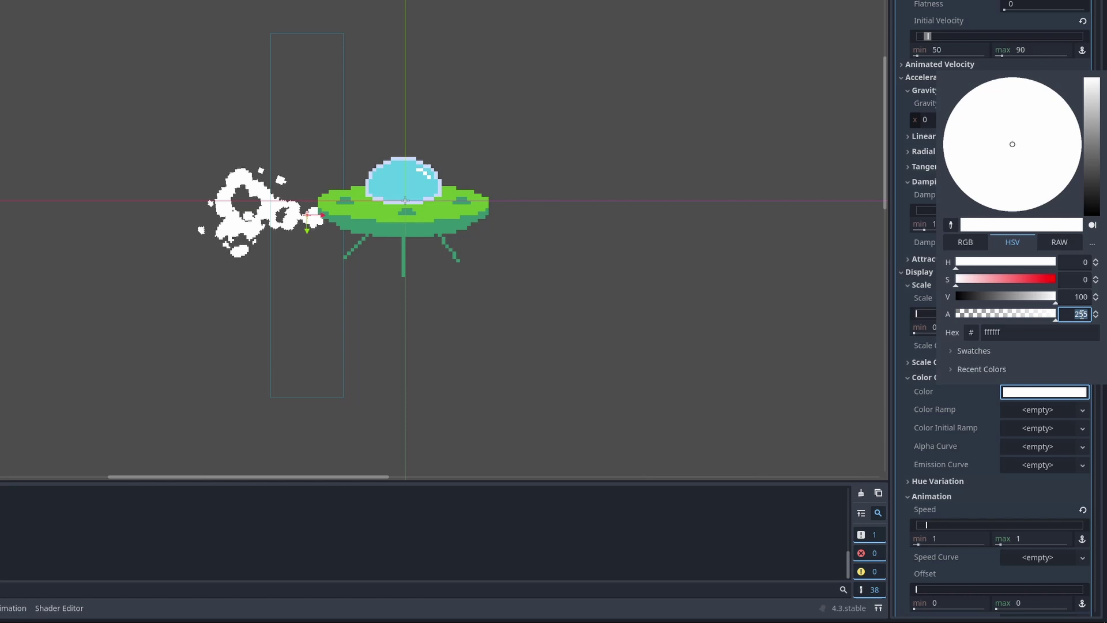
text(200)
key(Return)
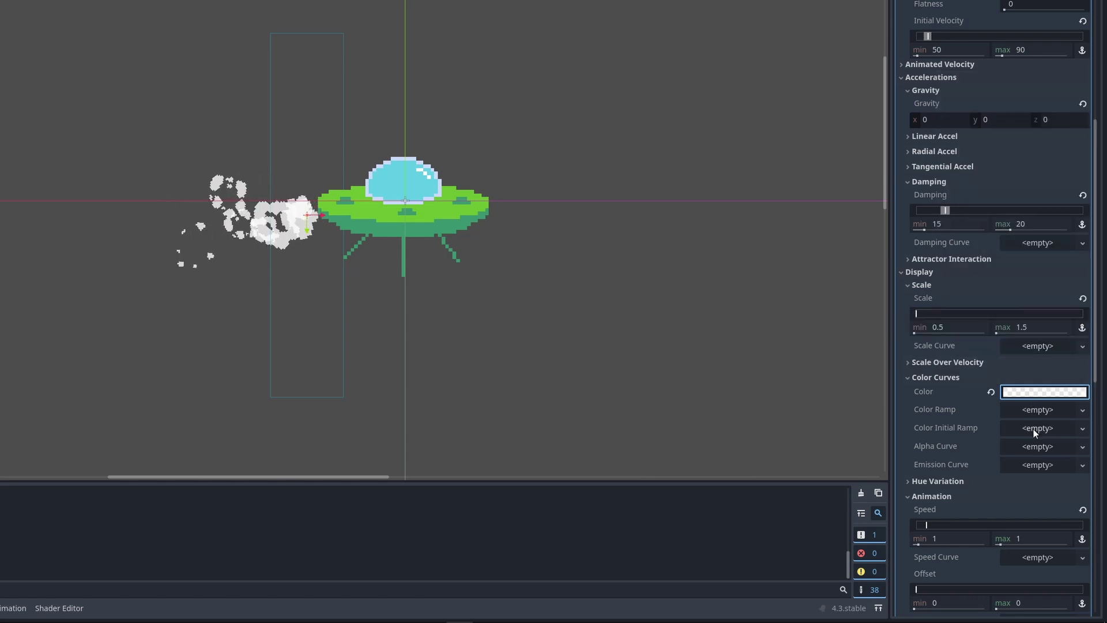
- Give the particles a new GradientTexture1D colour ramp and make the gradient's starting colour white (ffffff)
click(1038, 411)
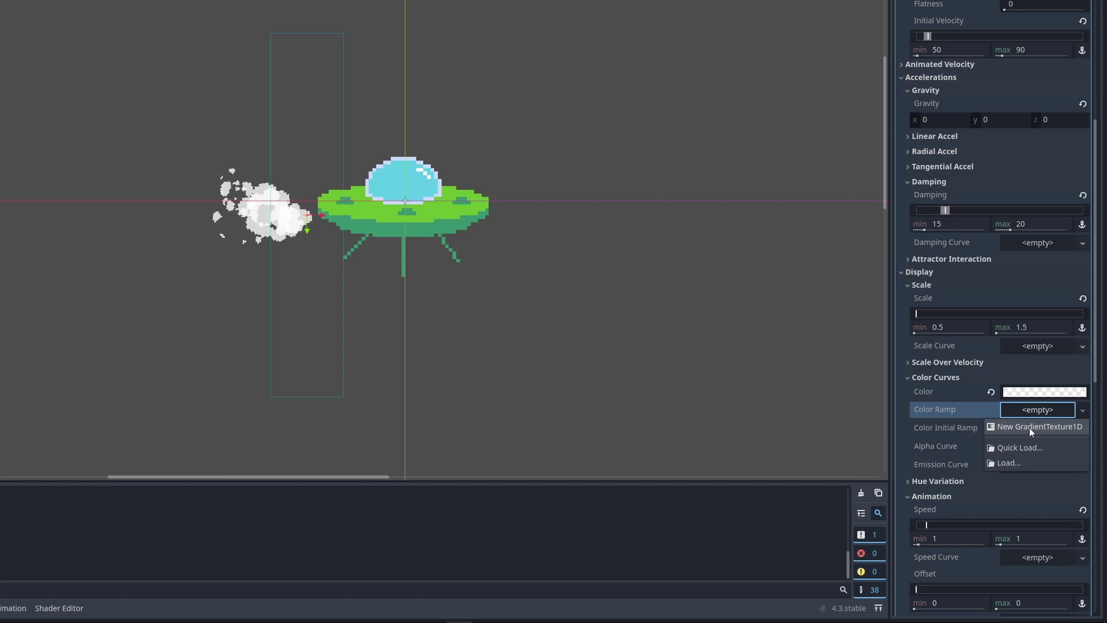
click(1029, 428)
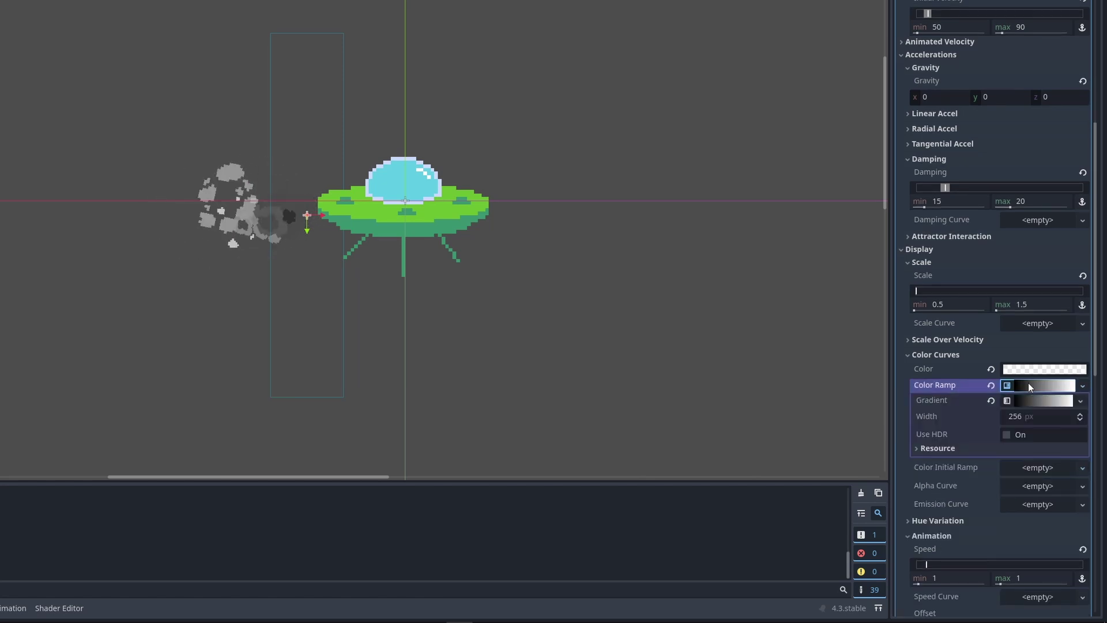
click(1033, 400)
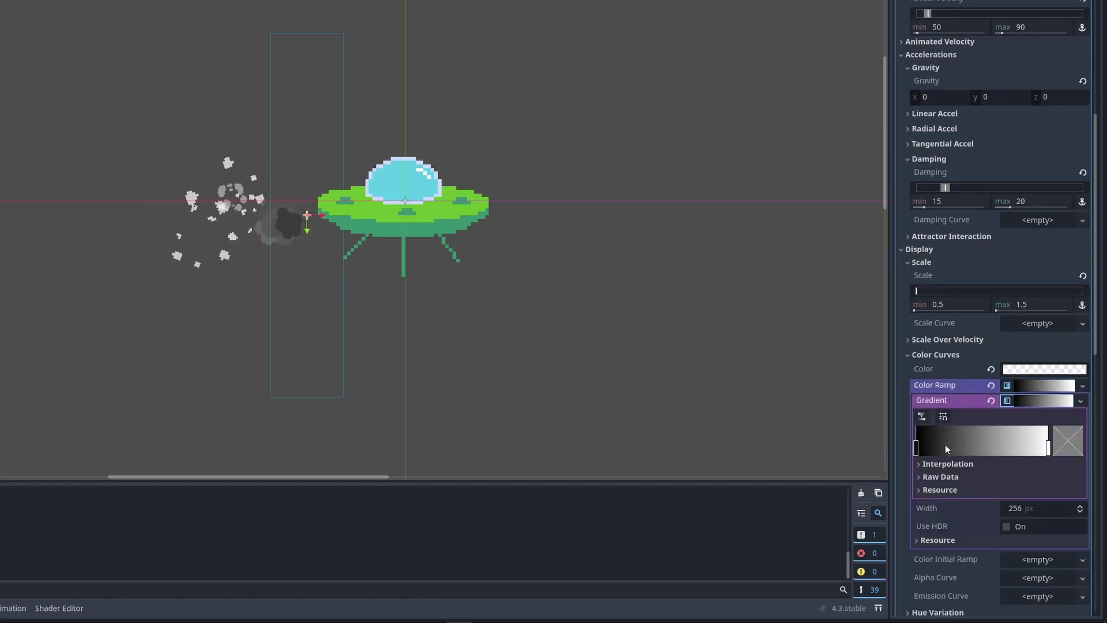
double_click(916, 446)
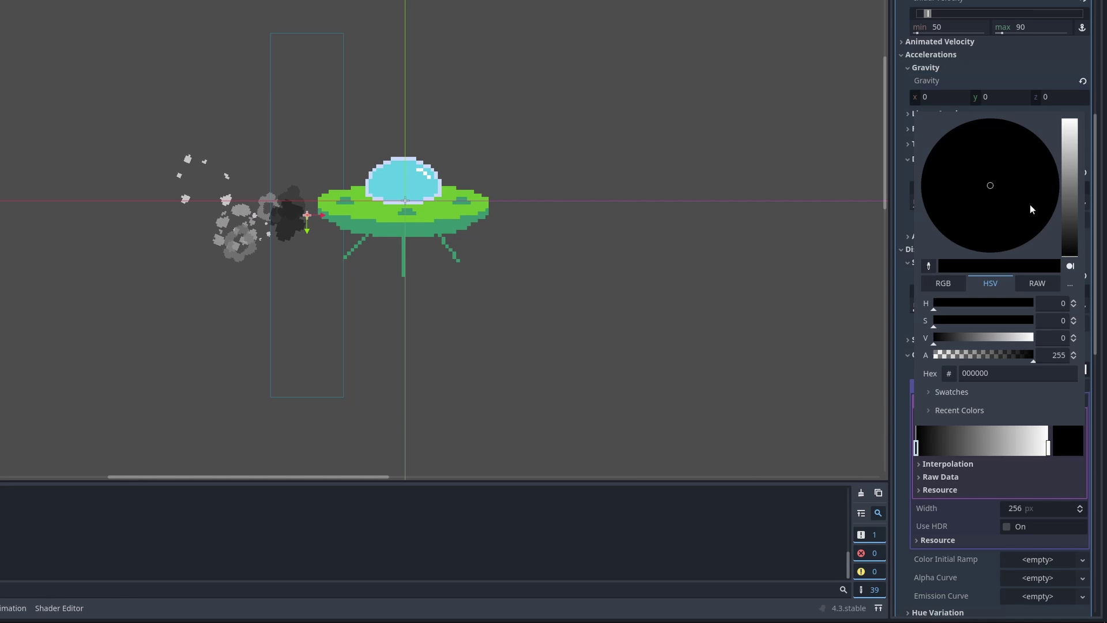
drag(1070, 237, 1068, 103)
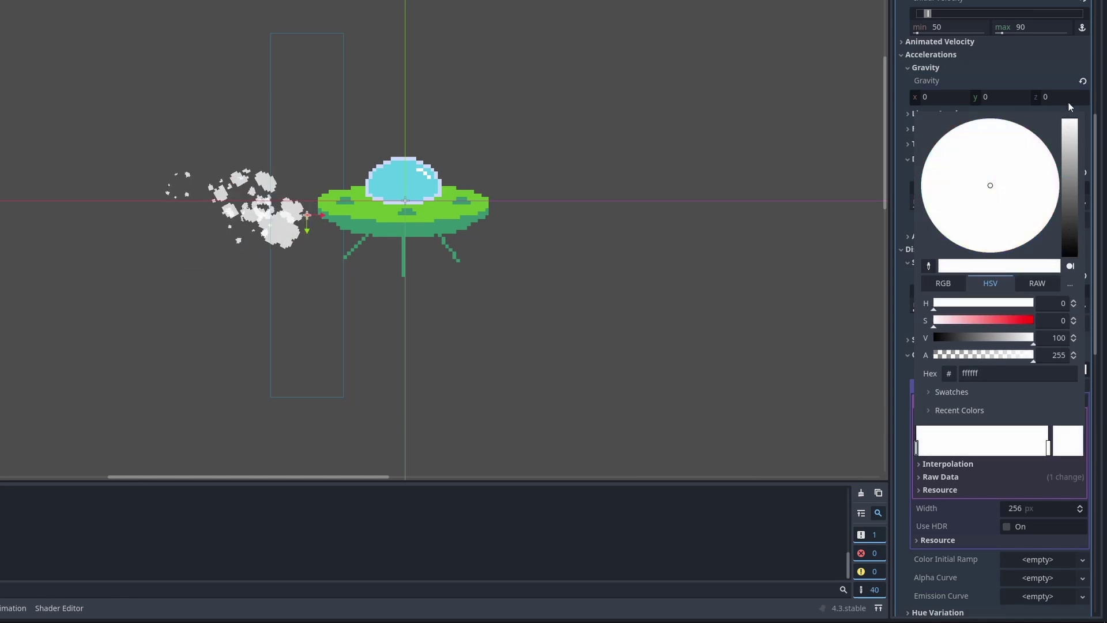
click(1025, 403)
- Make the colour ramp's end stop fully transparent by setting its alpha to 0
click(1050, 453)
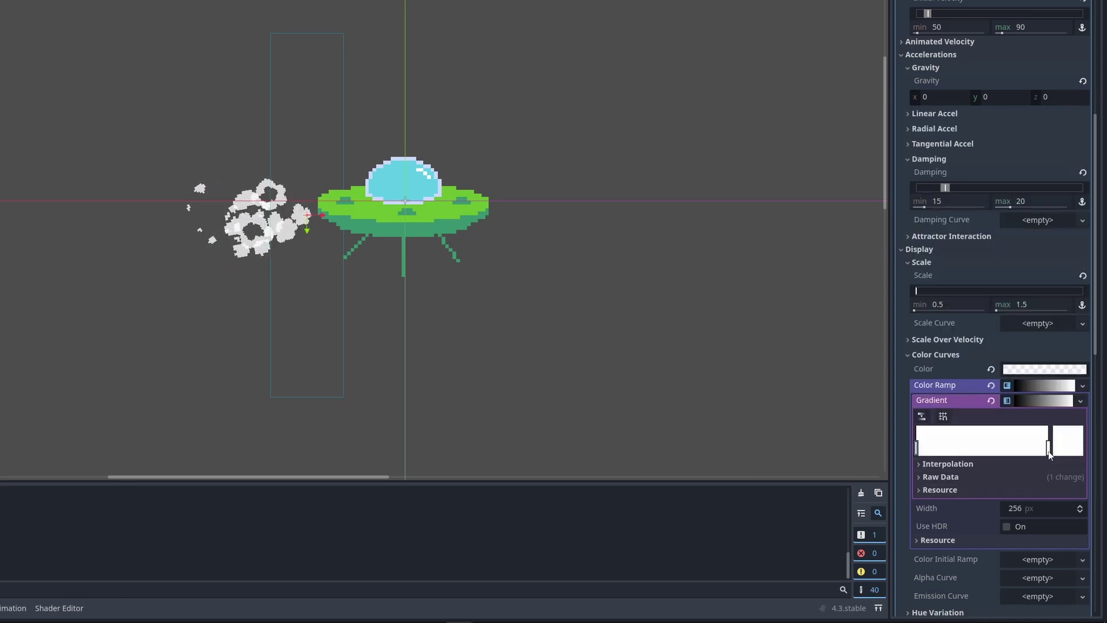
double_click(1048, 450)
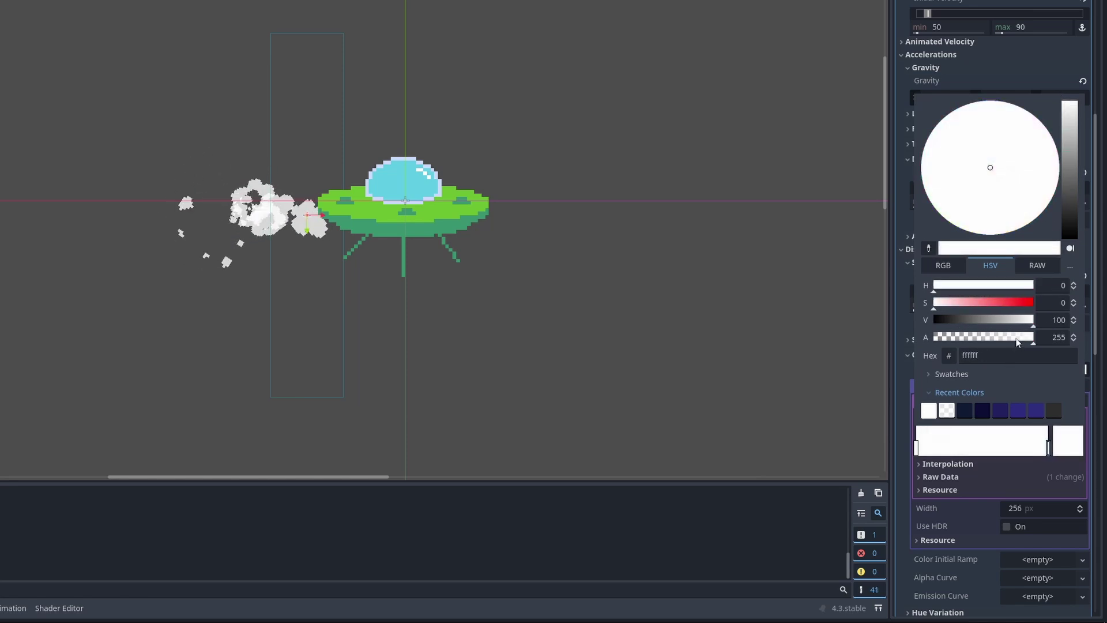
drag(1017, 340, 901, 337)
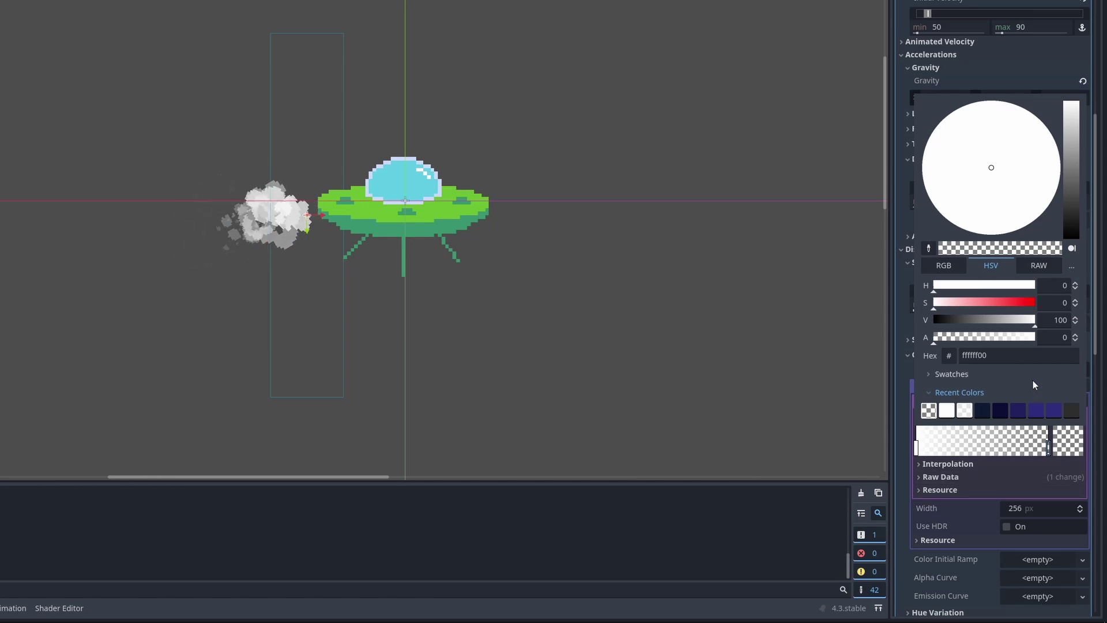
click(1095, 156)
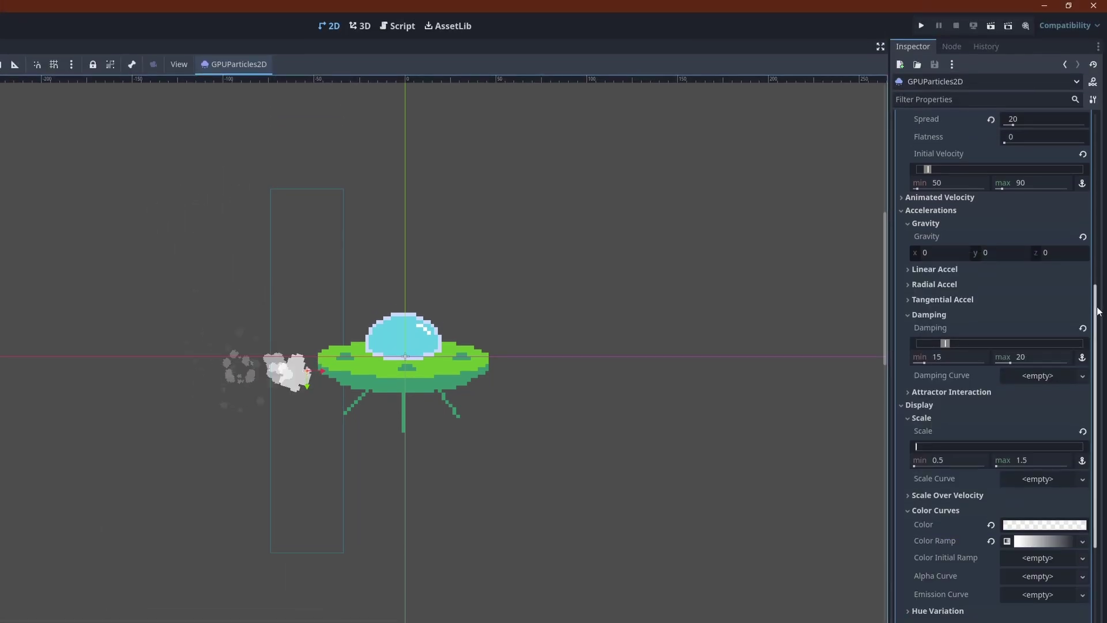
- Set the particle amount of the GPUParticles2D node to 12
drag(1098, 311, 1059, 120)
click(1027, 149)
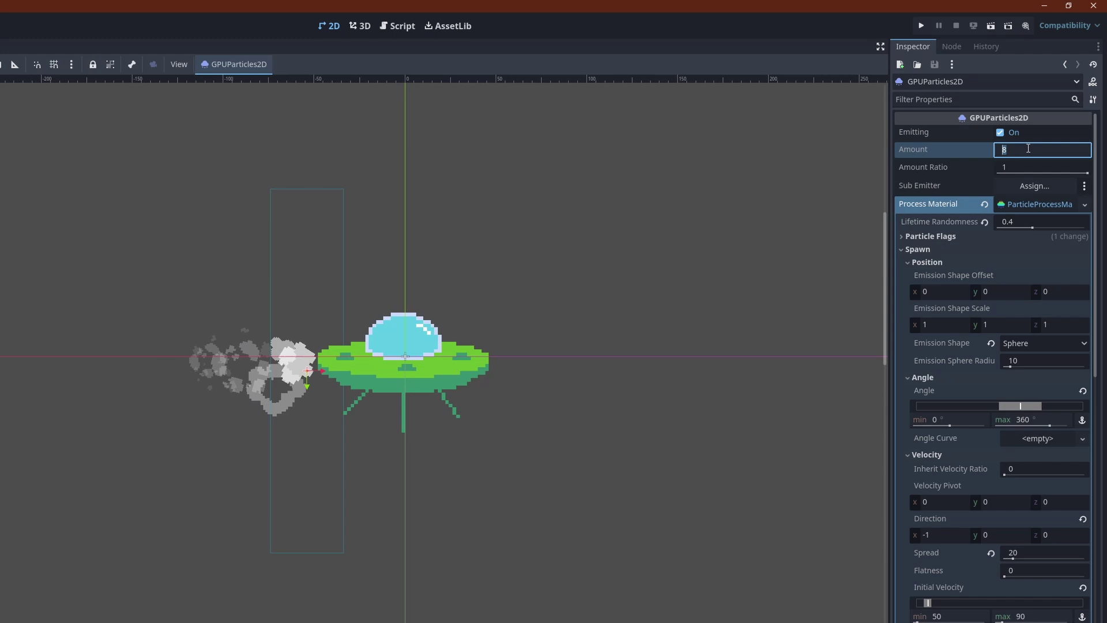
text(12)
key(Tab)
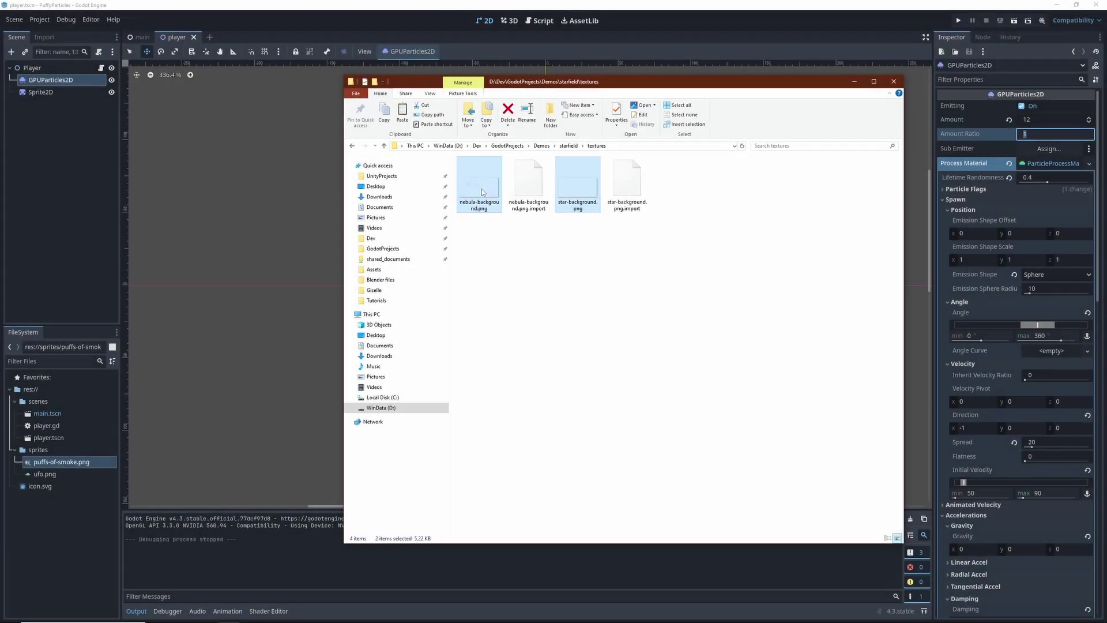
- From File Explorer, import nebula-background.png and star-background.png into the sprites folder, and bring starfield.gd and starfield.tscn into the project
drag(36, 450, 37, 450)
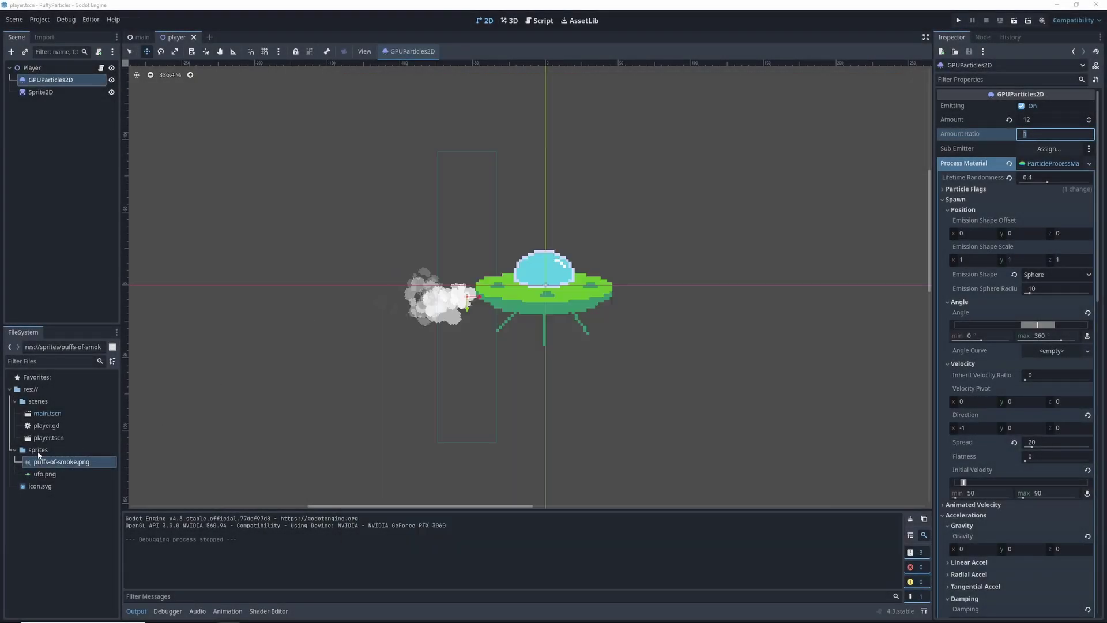
key(alt+Tab)
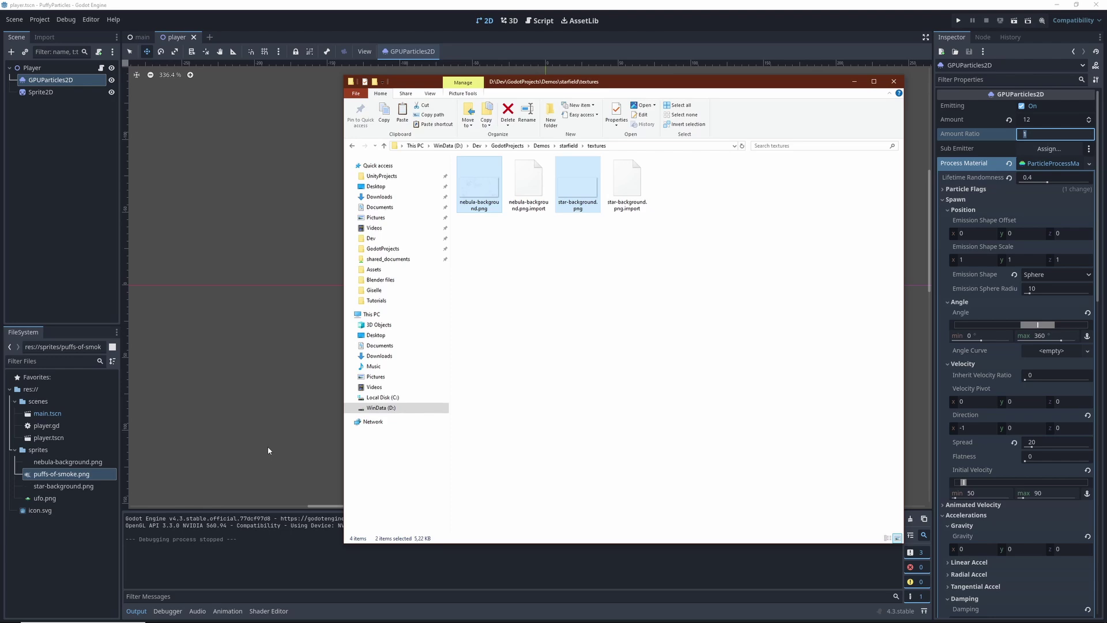
click(567, 147)
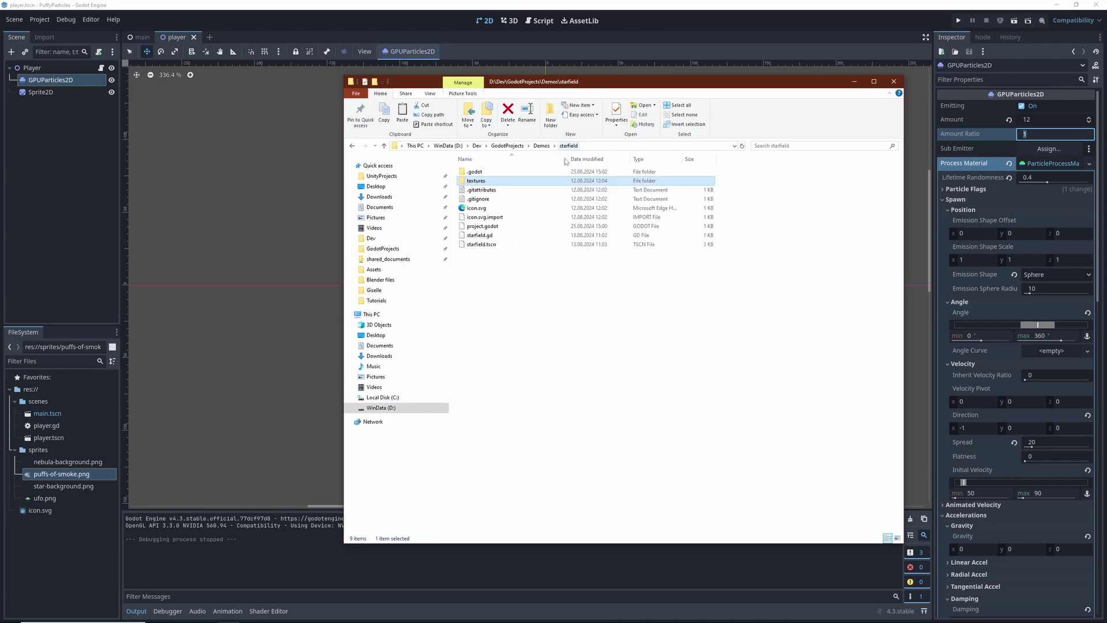
click(479, 235)
shift+click(486, 245)
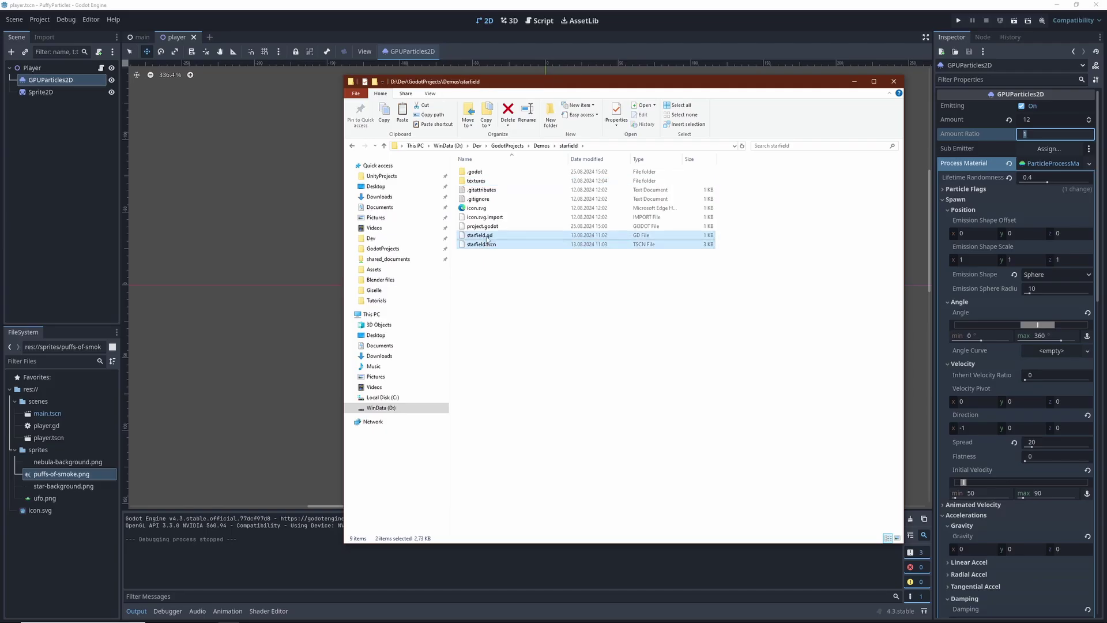
drag(38, 404, 37, 404)
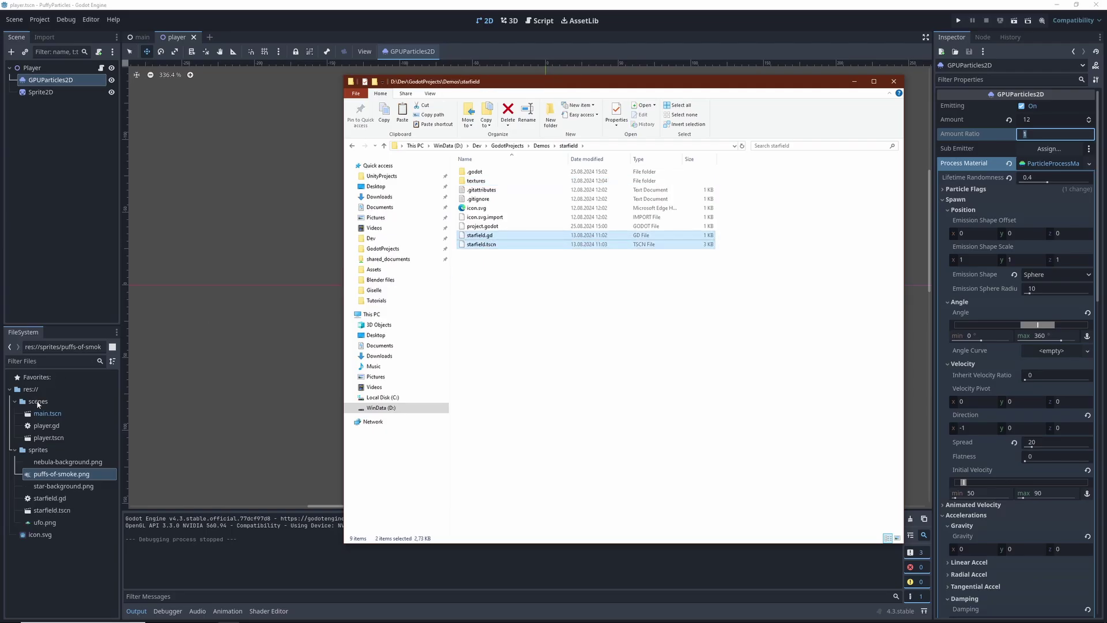
- Move starfield.gd and starfield.tscn from the sprites folder to the scenes folder
click(476, 10)
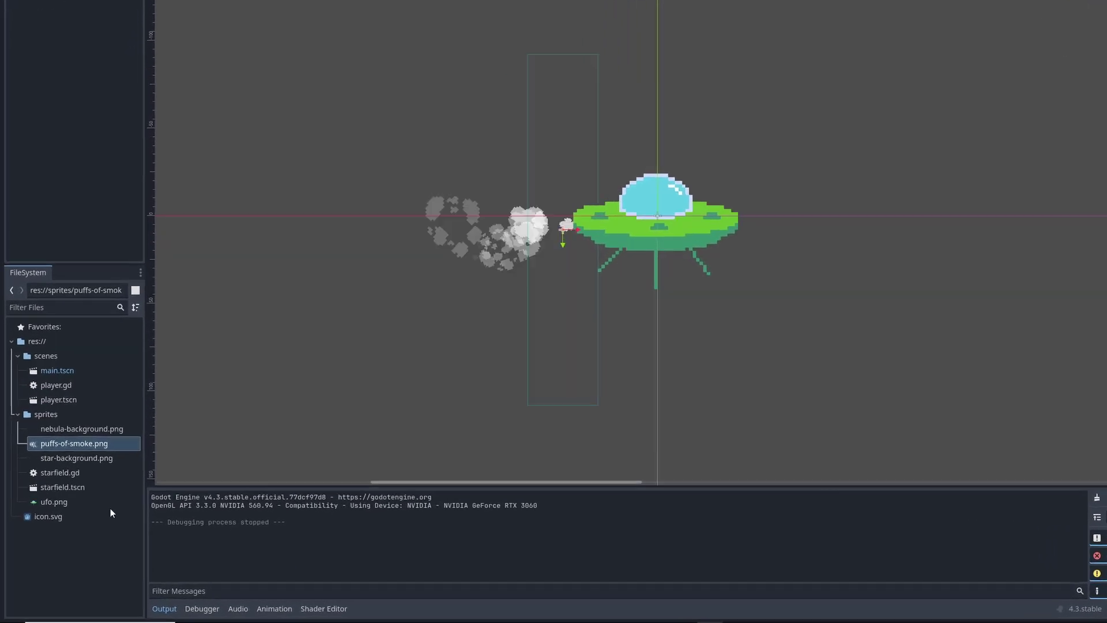
click(60, 472)
shift+click(63, 488)
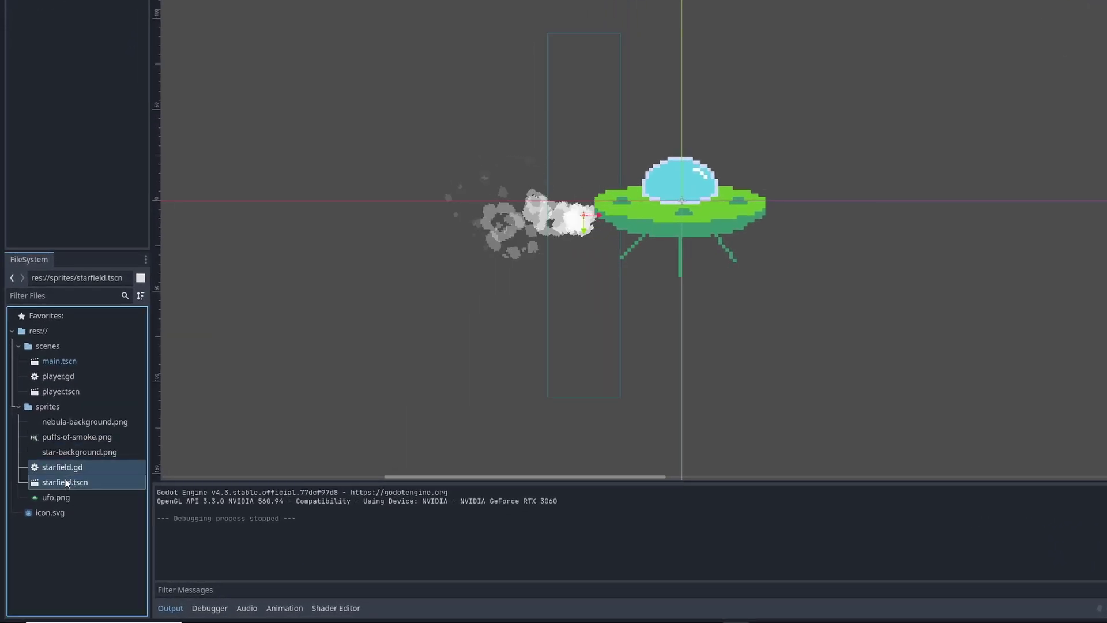
drag(64, 482, 48, 346)
- Open starfield.tscn, choose to fix its dependencies, and relink star-background.png to res://sprites/star-background.png
click(61, 420)
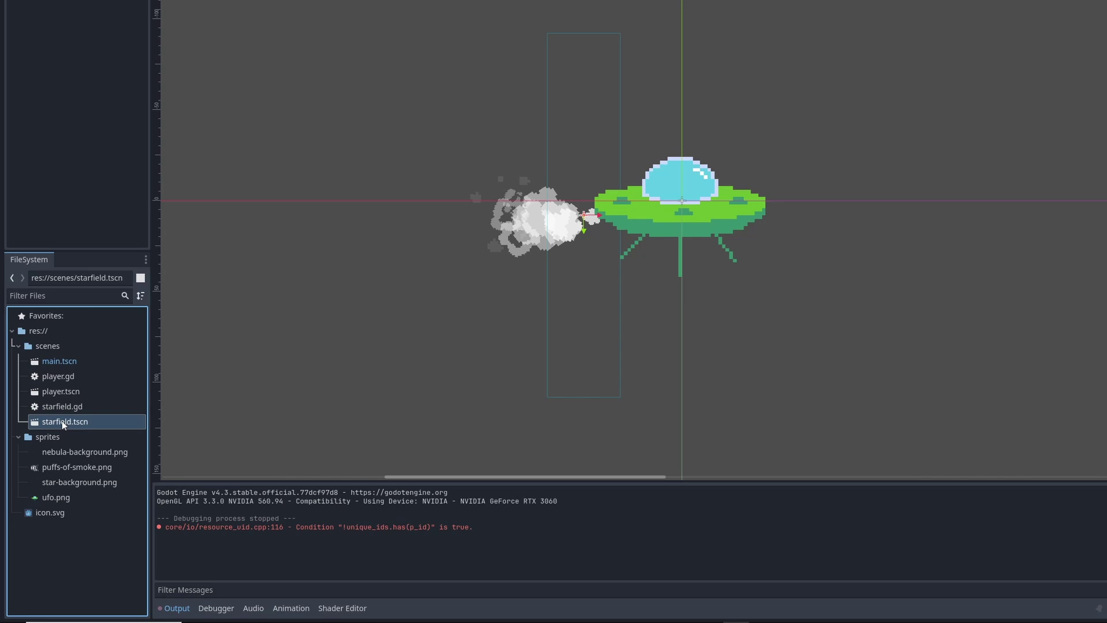
double_click(61, 421)
click(770, 278)
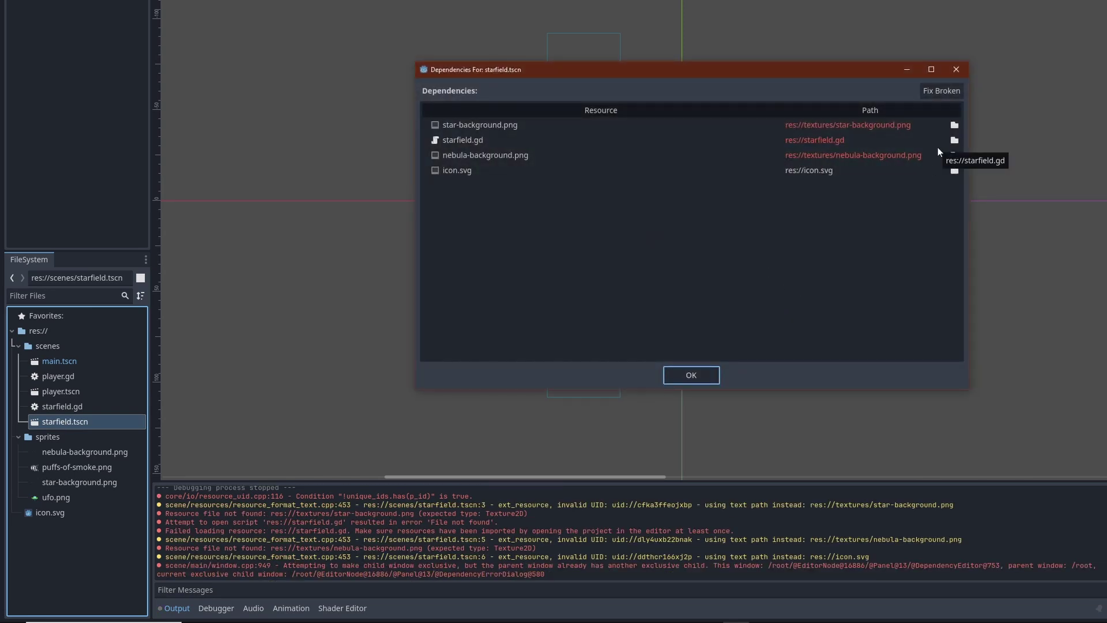
click(954, 125)
double_click(579, 119)
click(633, 92)
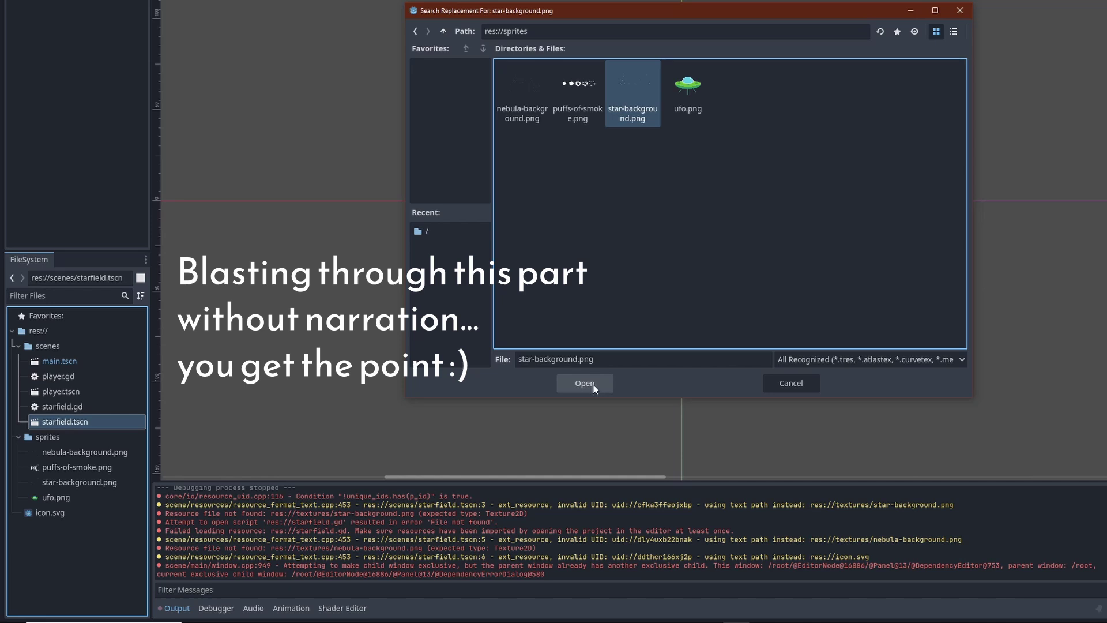
click(593, 385)
- Relink the broken starfield.gd dependency to res://scenes/starfield.gd
click(957, 139)
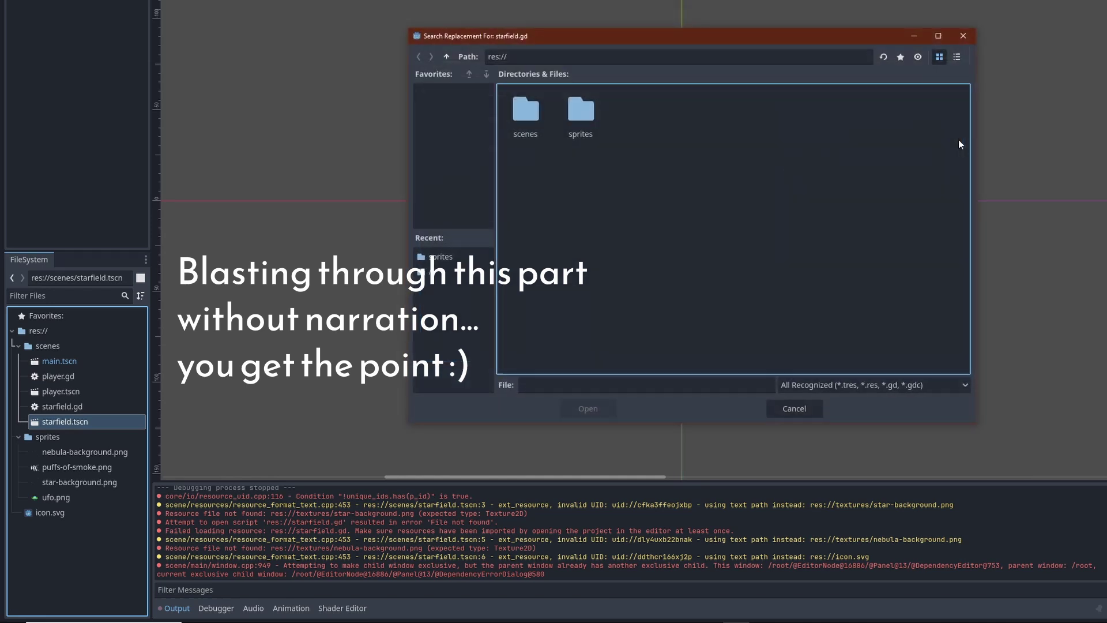
double_click(535, 112)
click(580, 112)
click(587, 408)
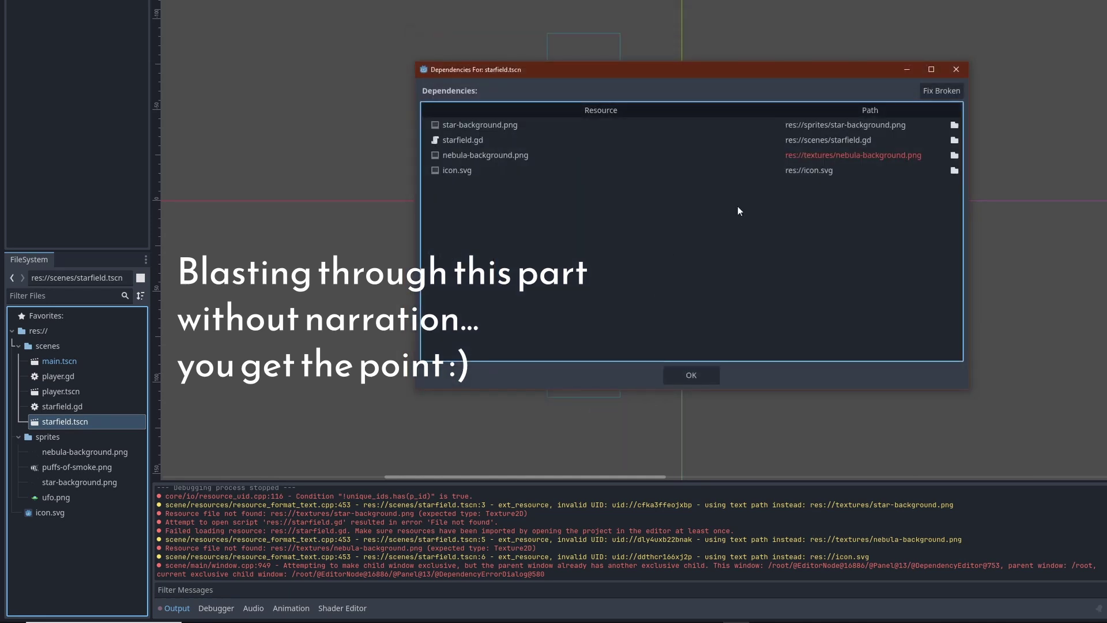
- Relink the broken nebula-background.png dependency to res://sprites/nebula-background.png
click(955, 155)
click(444, 56)
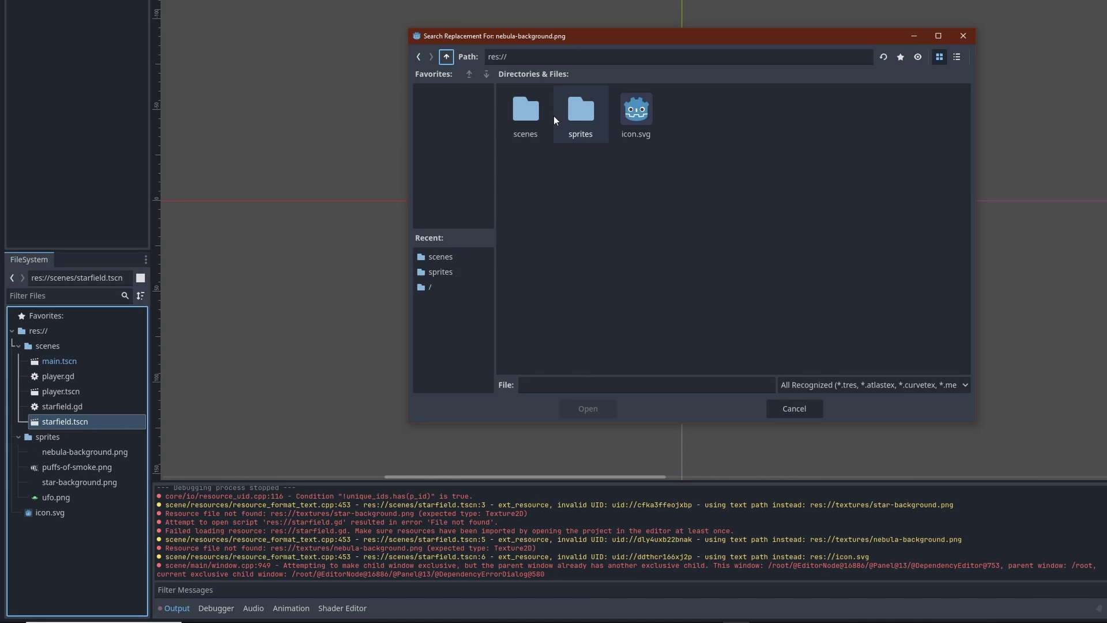
double_click(580, 115)
click(534, 115)
click(602, 409)
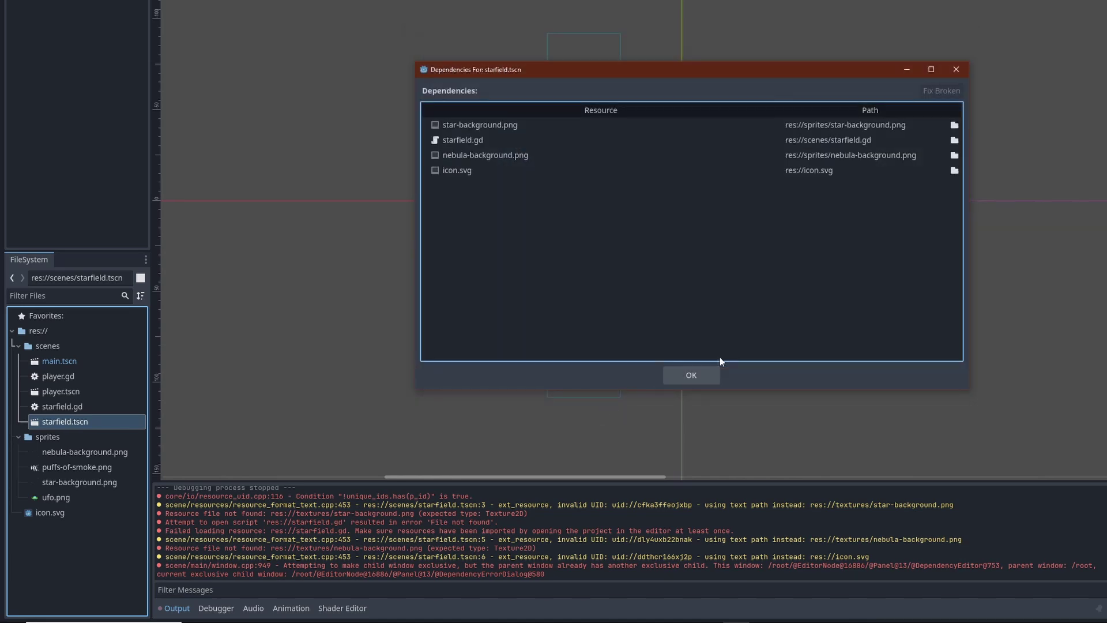
- Accept the repaired dependencies and open the starfield.tscn scene
click(686, 375)
click(685, 279)
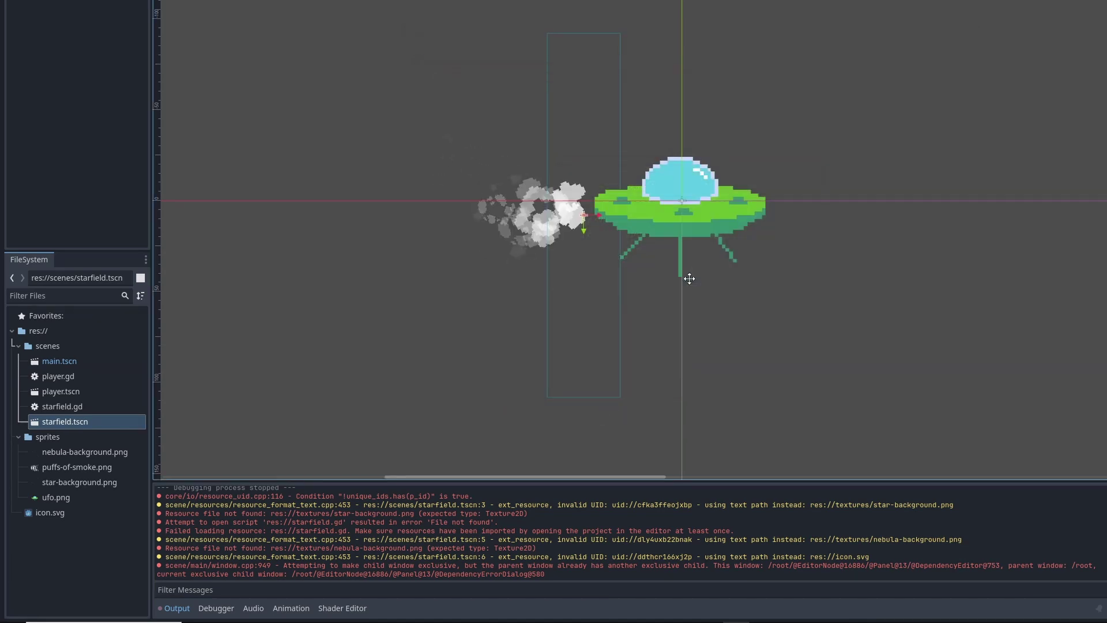
double_click(71, 422)
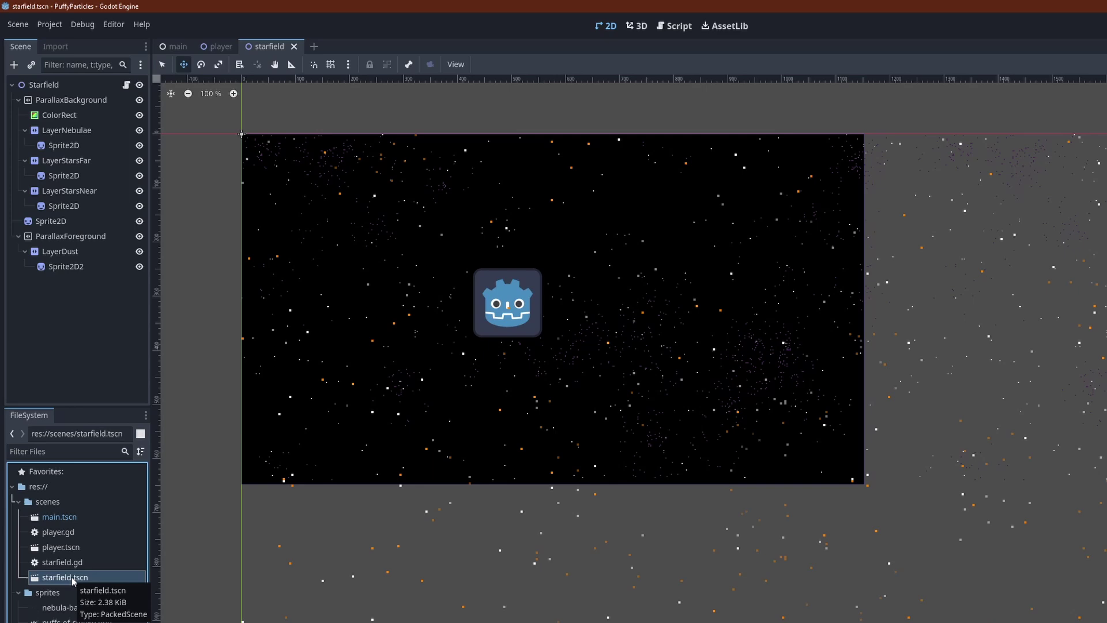
- Delete the test Sprite2D node showing the Godot icon from the Starfield scene
click(54, 222)
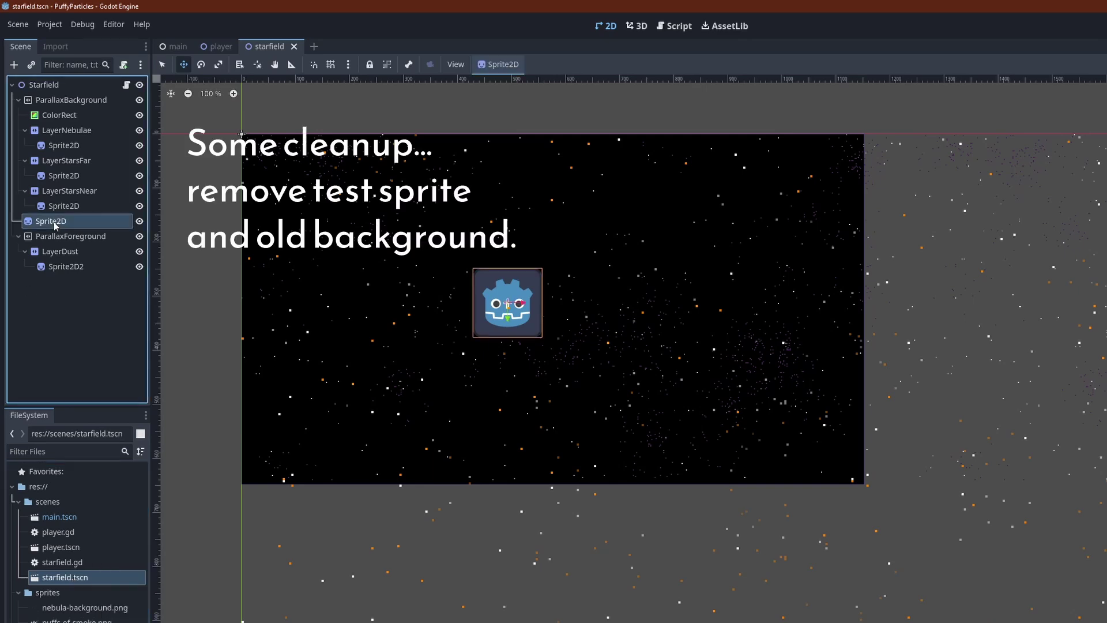
key(Delete)
click(687, 396)
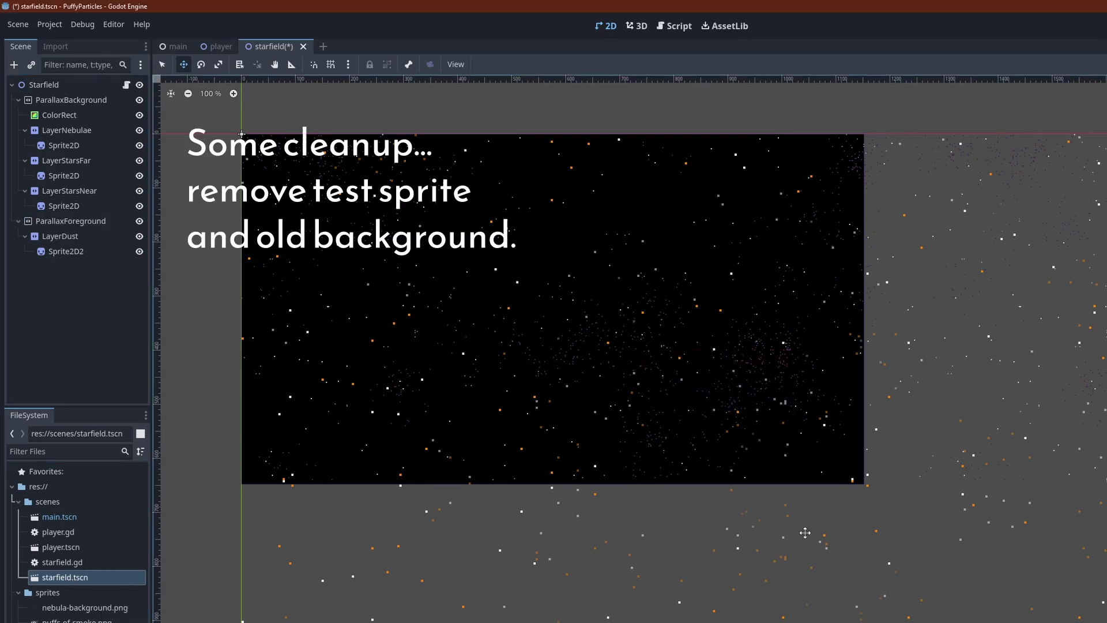
- Delete the old black ColorRect node under ParallaxBackground from the Starfield scene
click(70, 116)
key(Delete)
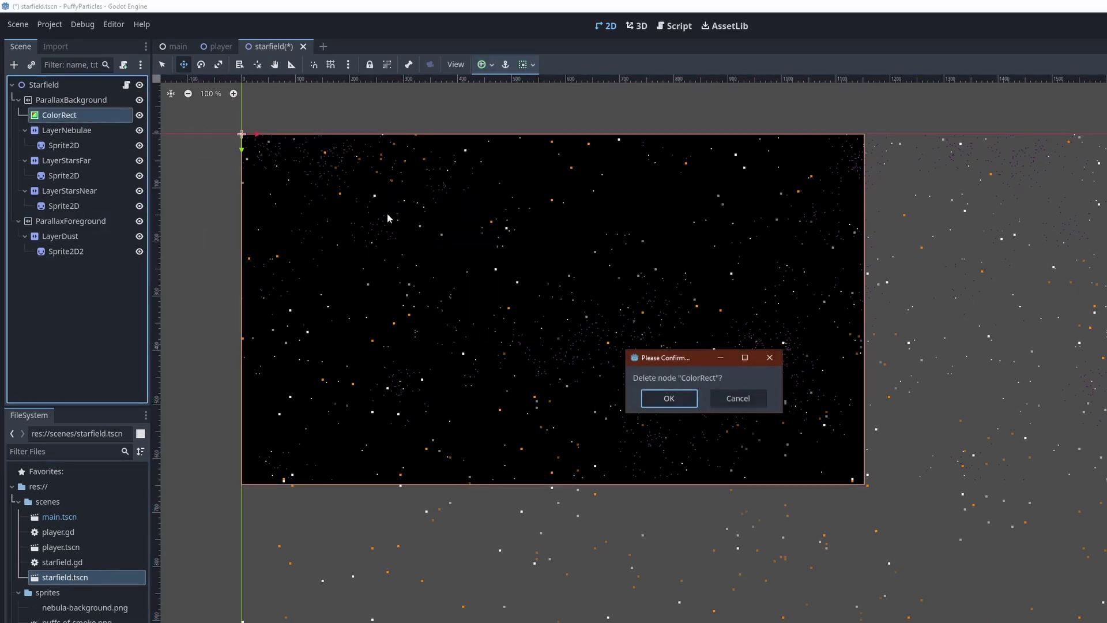
click(668, 397)
- Instantiate scenes/starfield.tscn as a child of the Main node in the main scene
click(176, 46)
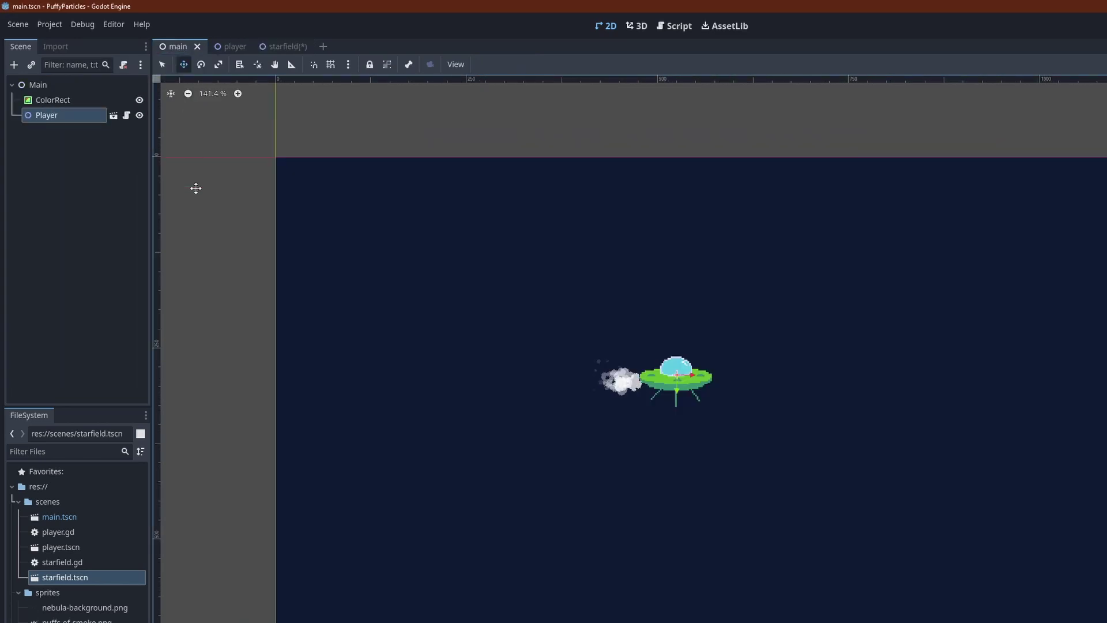
right_click(51, 86)
click(87, 113)
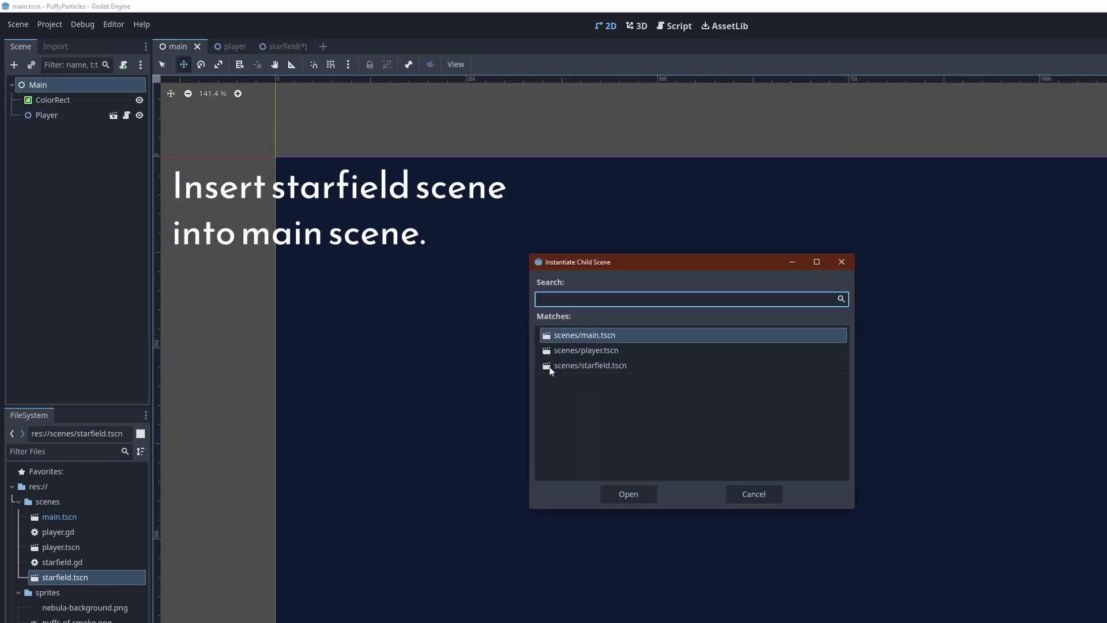
click(565, 365)
click(628, 495)
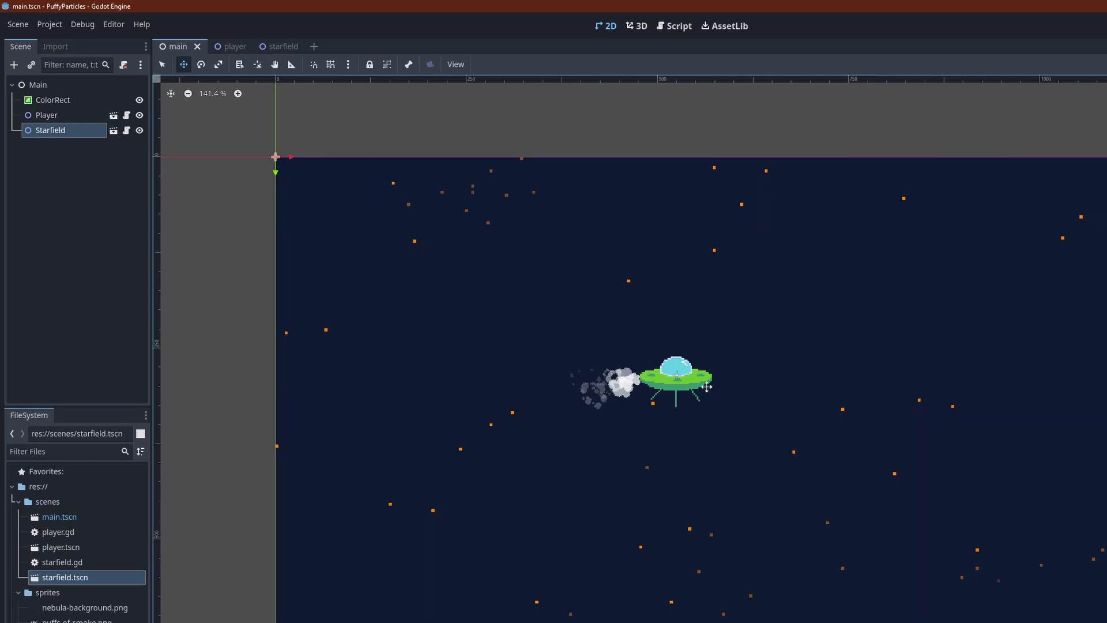
- Move the dark blue ColorRect from the main scene into the starfield scene's ParallaxBackground, placing it above LayerNebulae as the first child
middle_drag(706, 386, 613, 340)
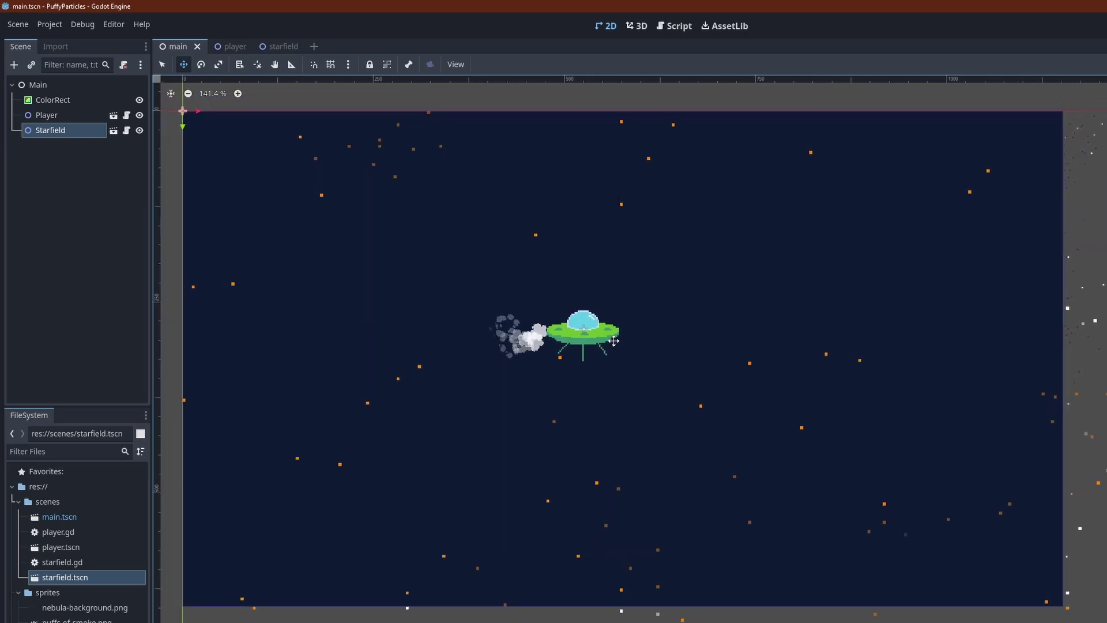
click(55, 100)
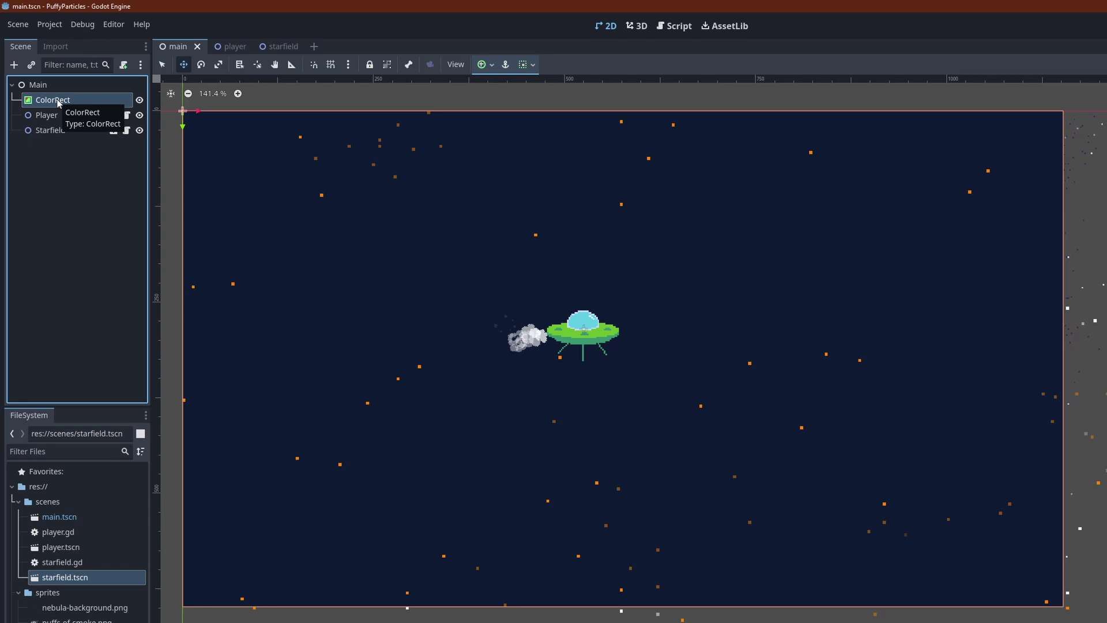
key(ctrl+x)
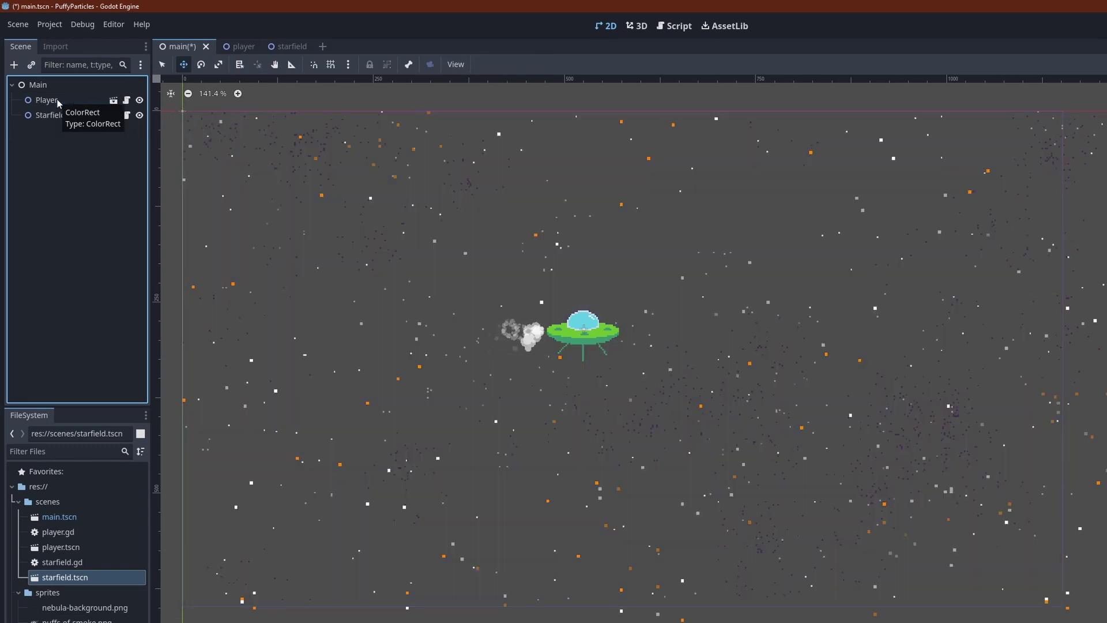
click(290, 47)
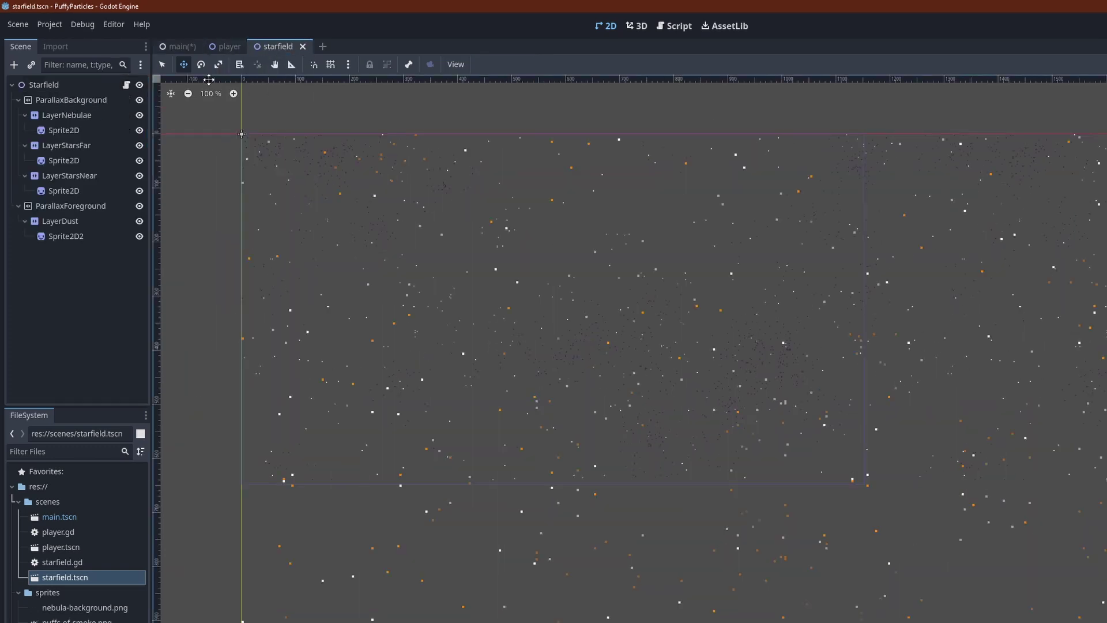
click(76, 98)
key(ctrl+v)
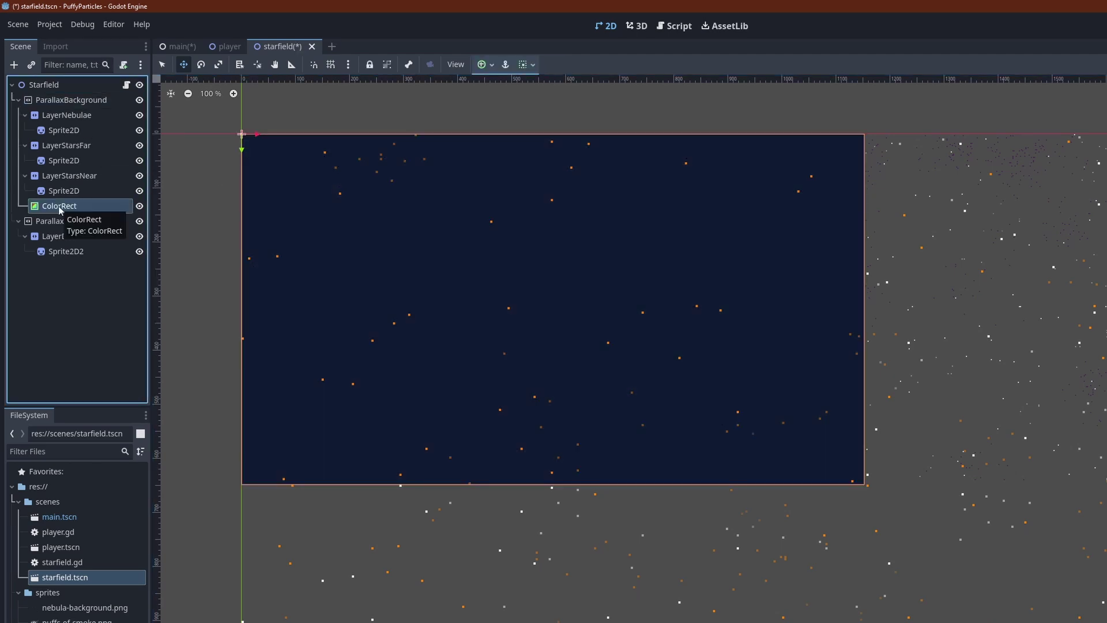
drag(61, 210, 46, 119)
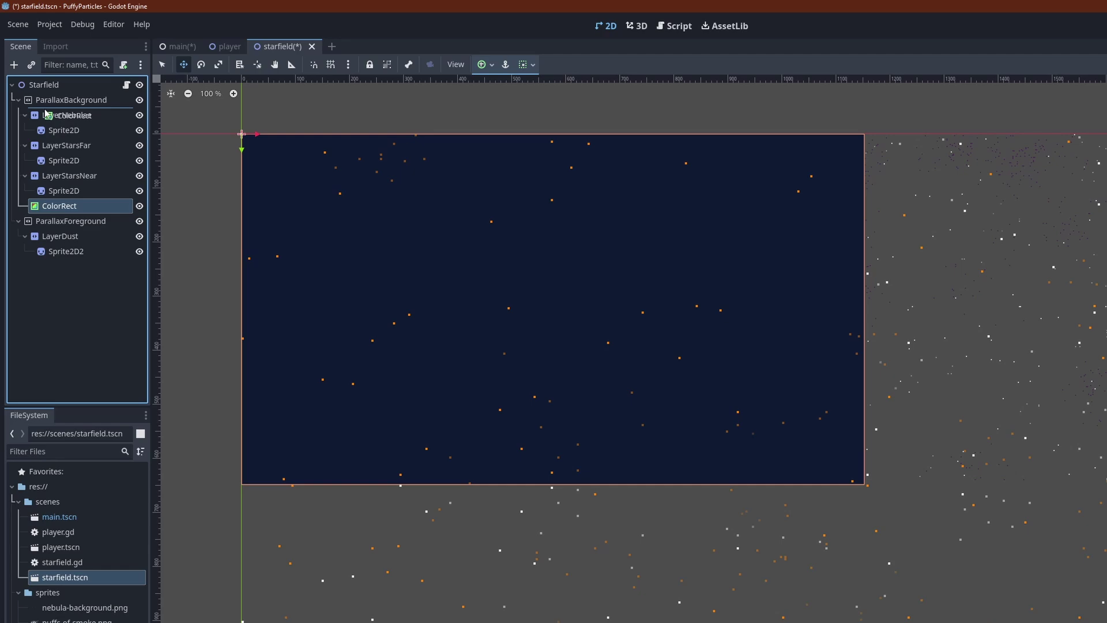
drag(45, 110, 46, 110)
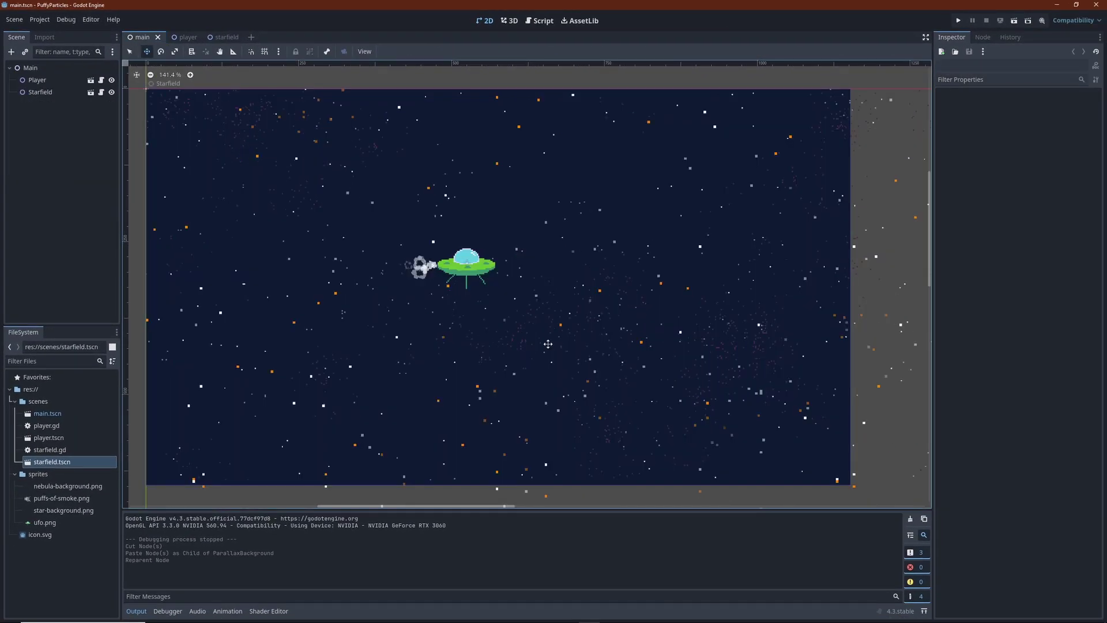
- Run the project maximized, fly the UFO around to check the parallax starfield, and close the game window
click(548, 343)
key(F5)
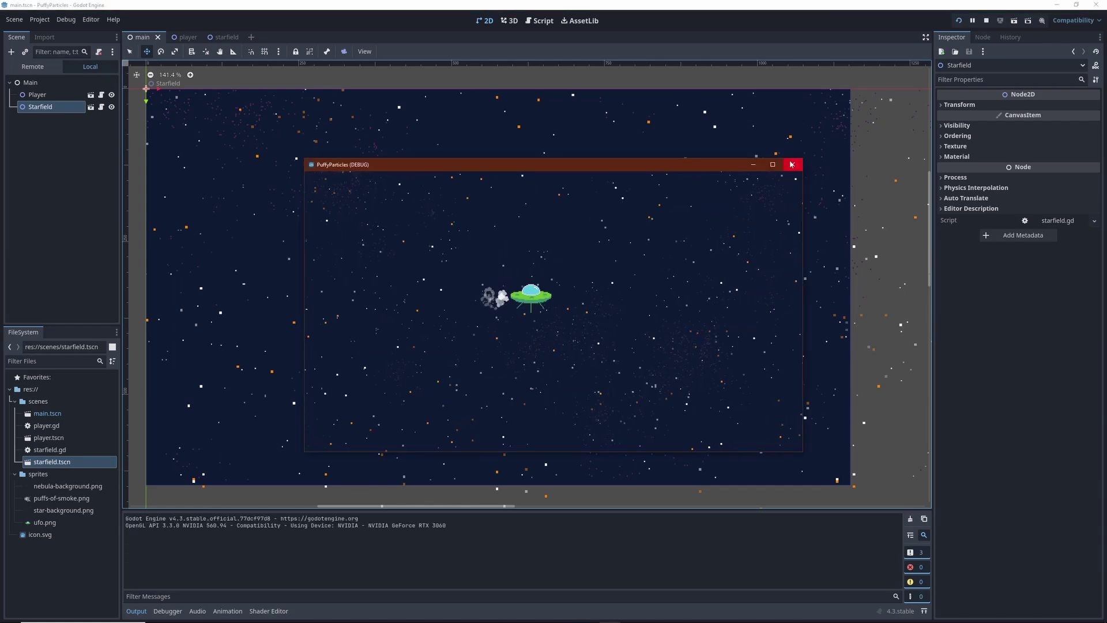
click(773, 164)
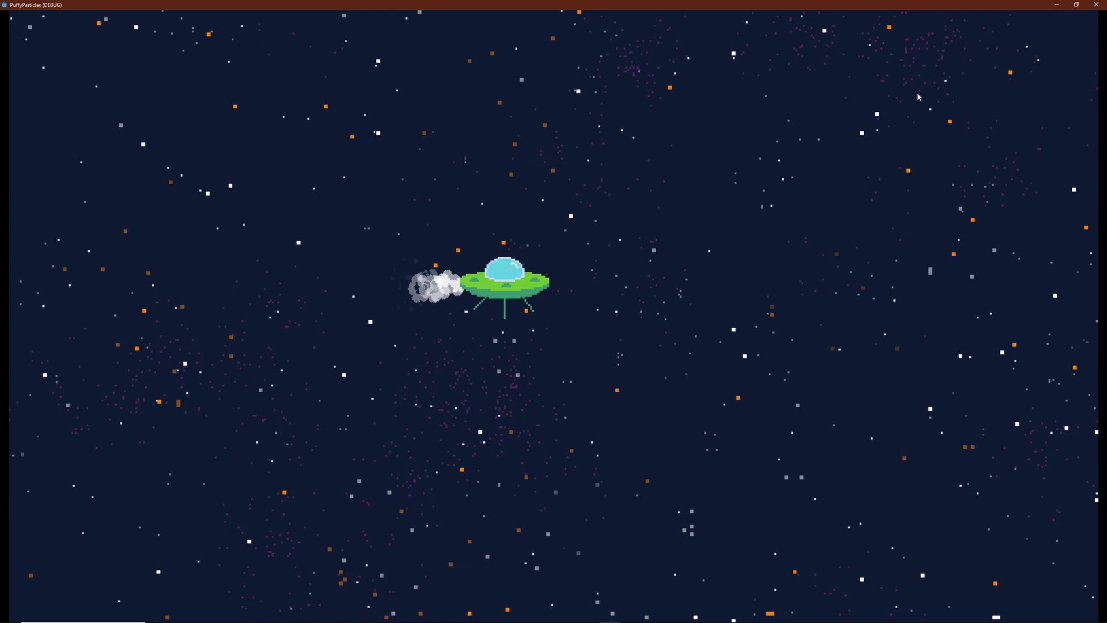
key(Down)
key(Right)
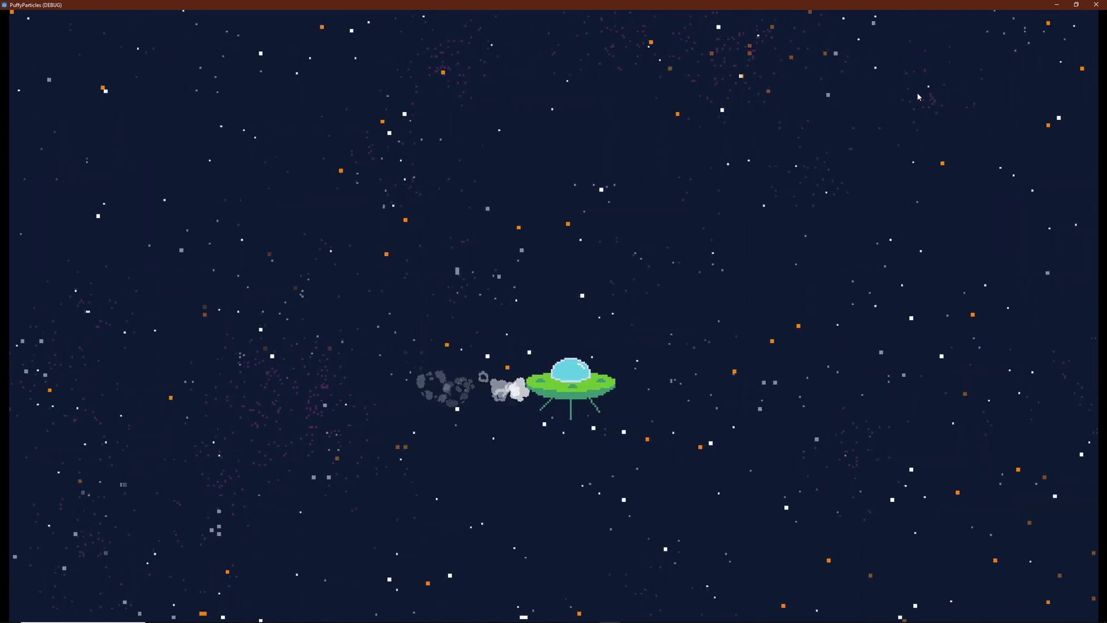
key(Up)
key(Down)
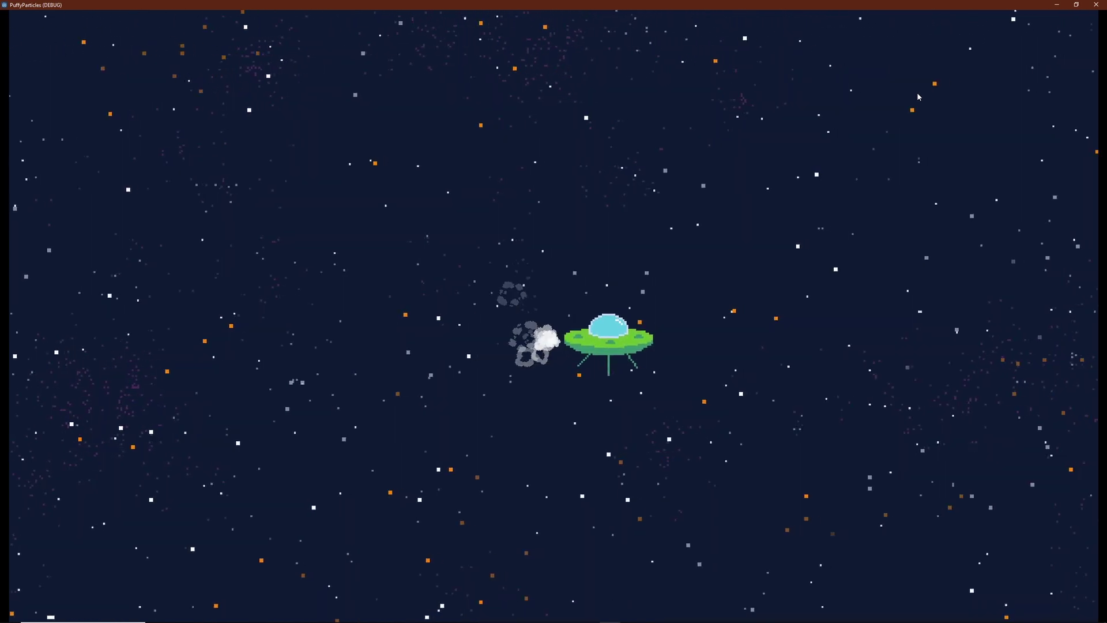
click(1096, 5)
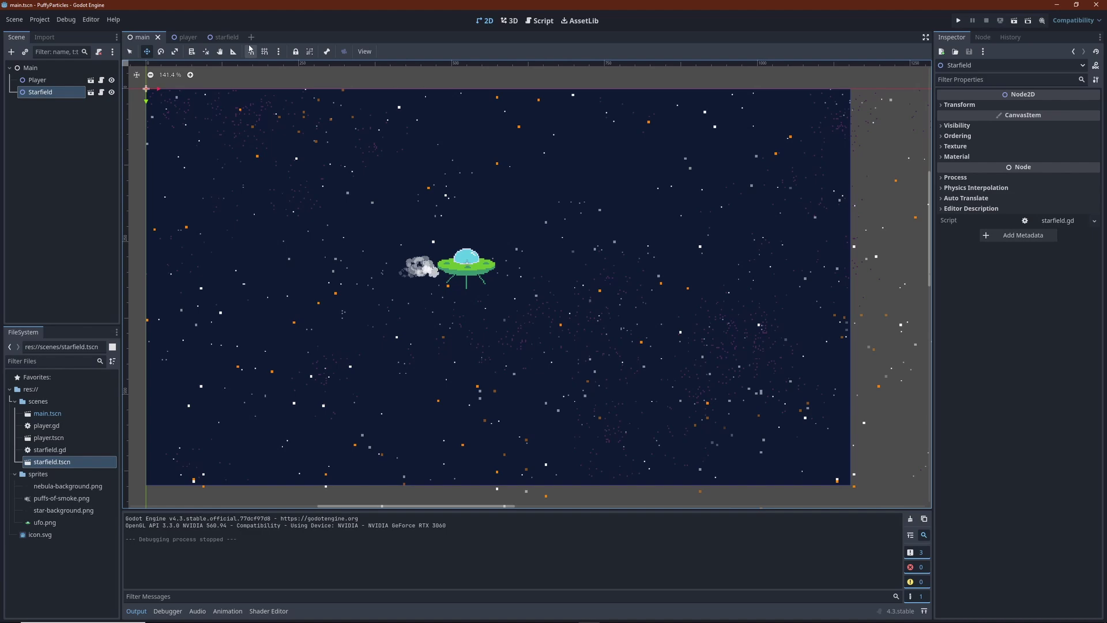
- In the starfield scene, set the ParallaxBackground node's scroll Base Scale x to 0.7
click(222, 37)
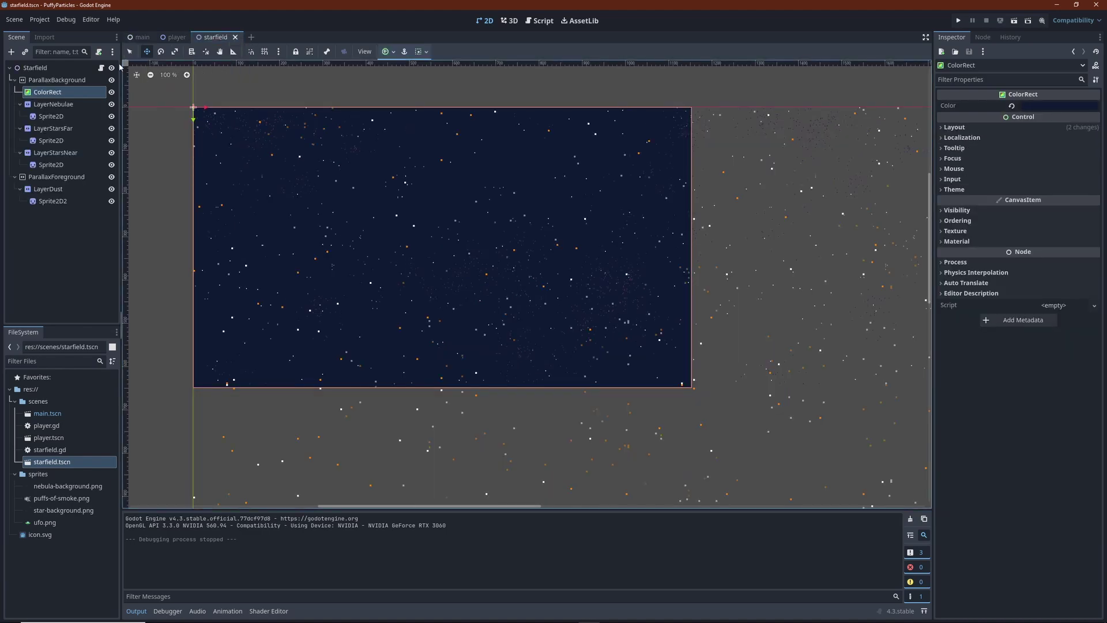
click(41, 81)
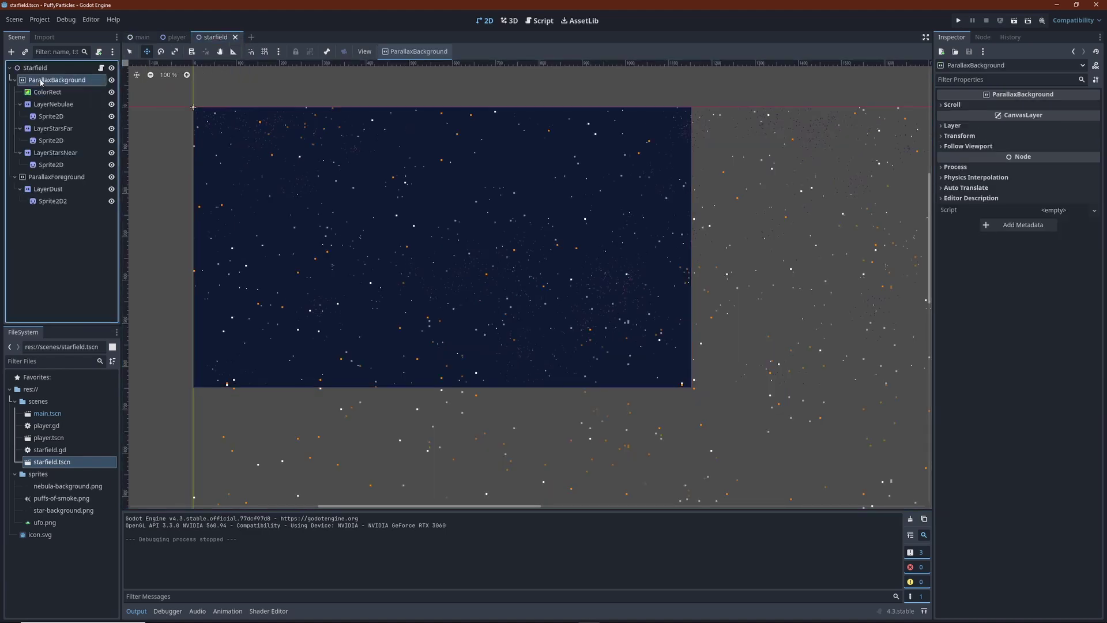
click(946, 105)
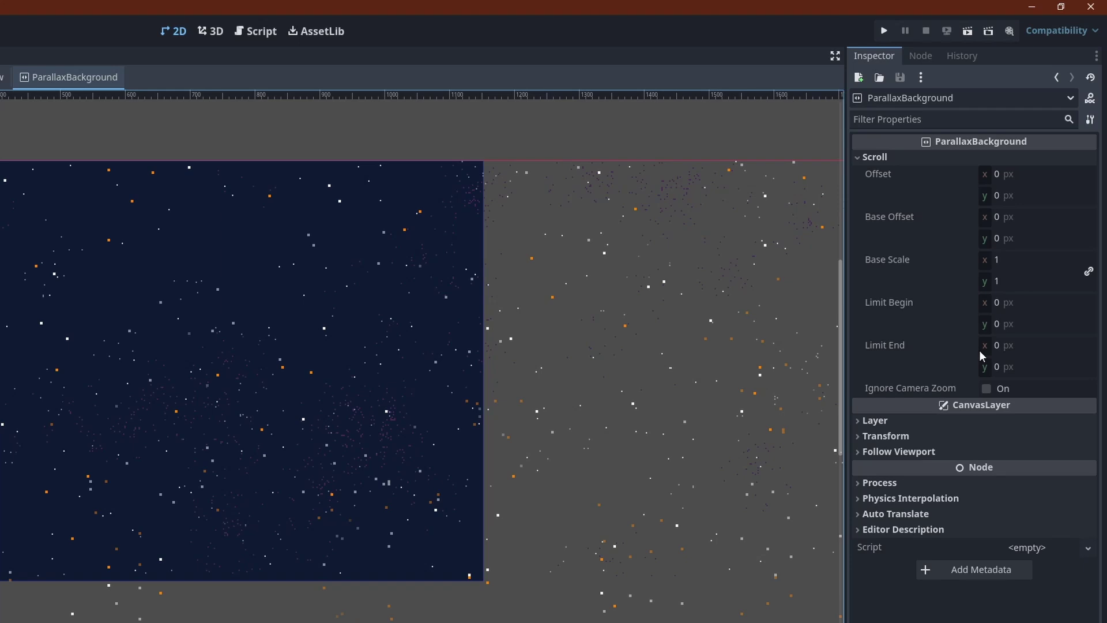
click(994, 262)
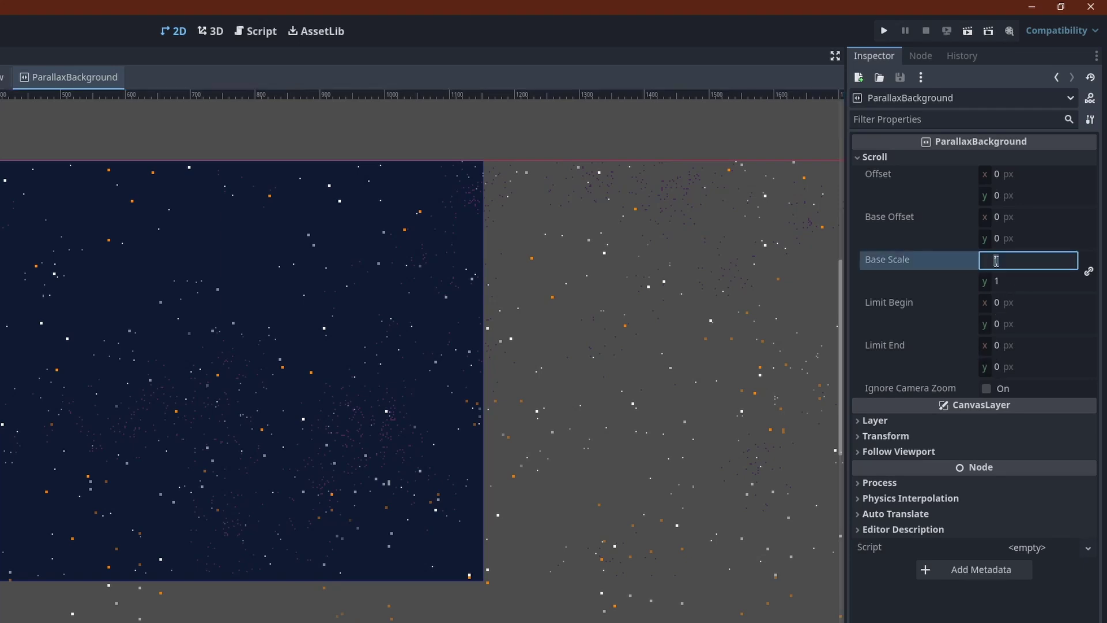
text(.7)
key(Tab)
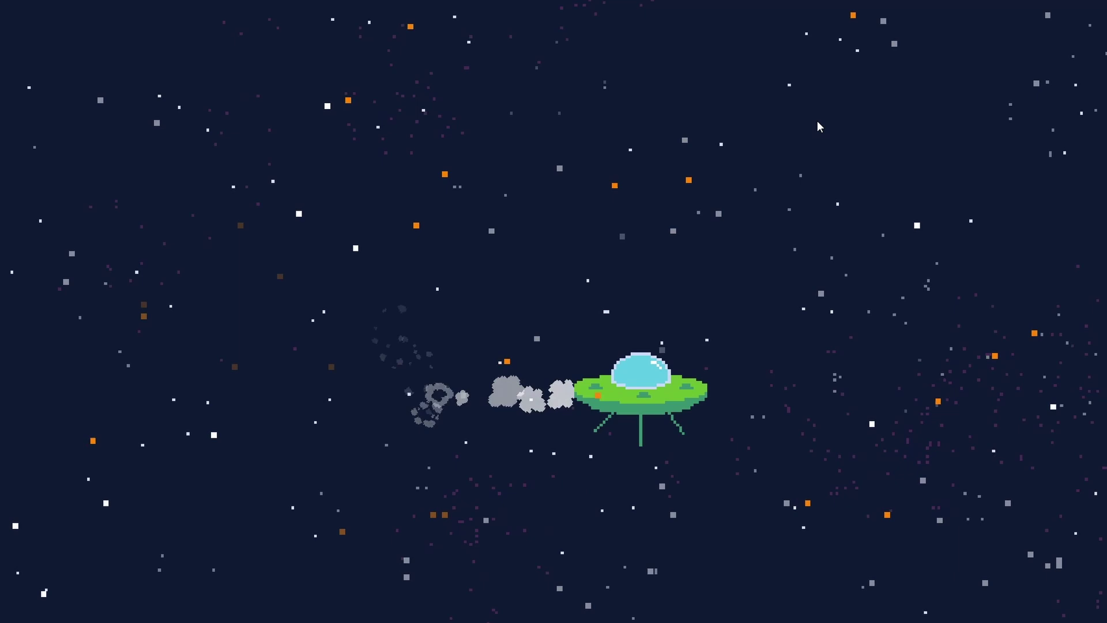
- Steer the UFO up, down and right in the running game to check the rescaled starfield and smoke trail
key(Up)
key(Right)
key(Down)
key(Right)
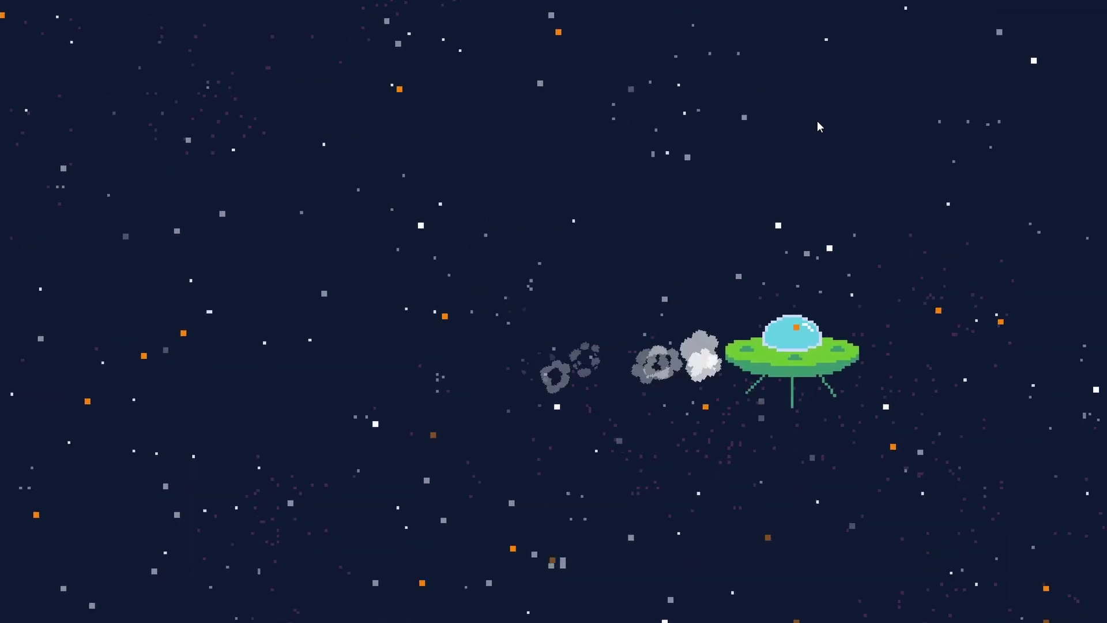